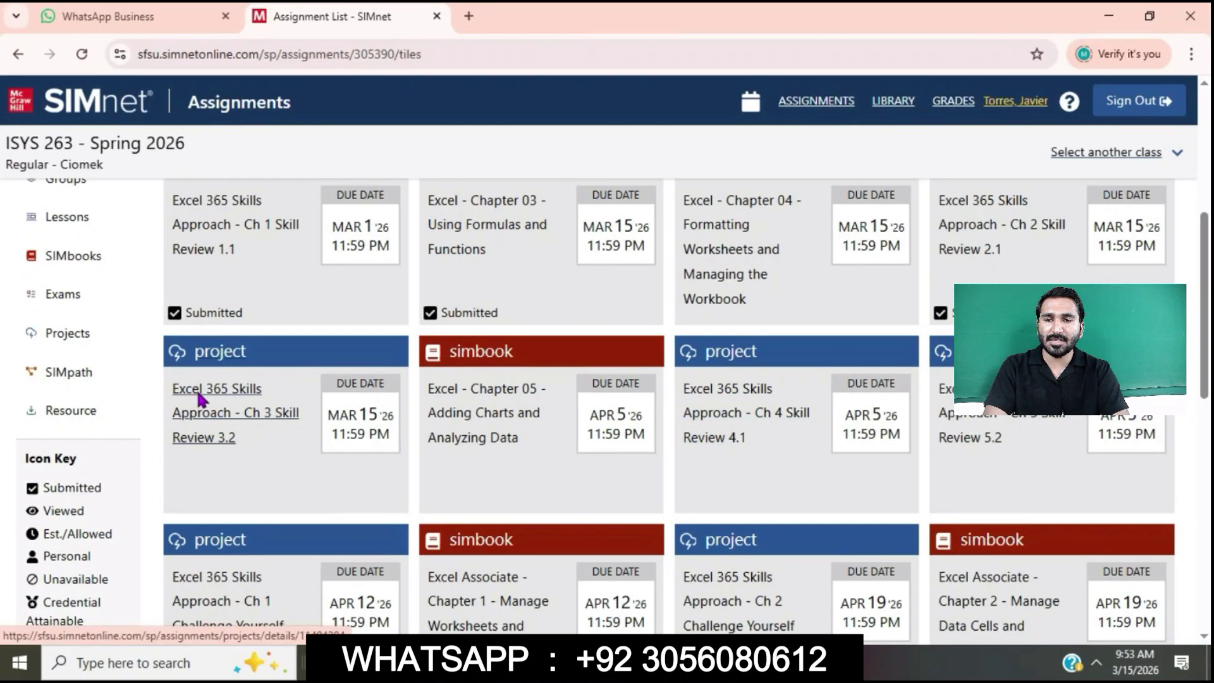
Step: Open the Excel 365 Skills Approach - Ch 3 Skill Review 3.2 project and download its start file through the File Download Wizard, skipping the solution file
left_click(201, 400)
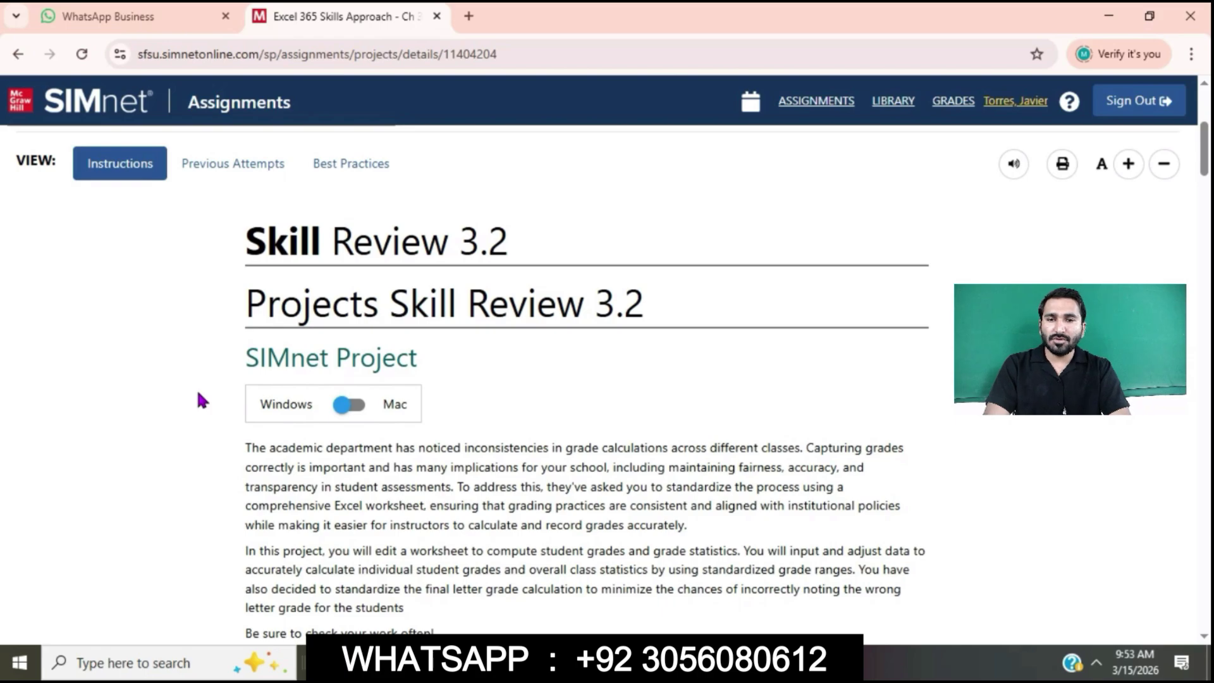
scroll(199, 397, "down", 3)
scroll(201, 400, "up", 8)
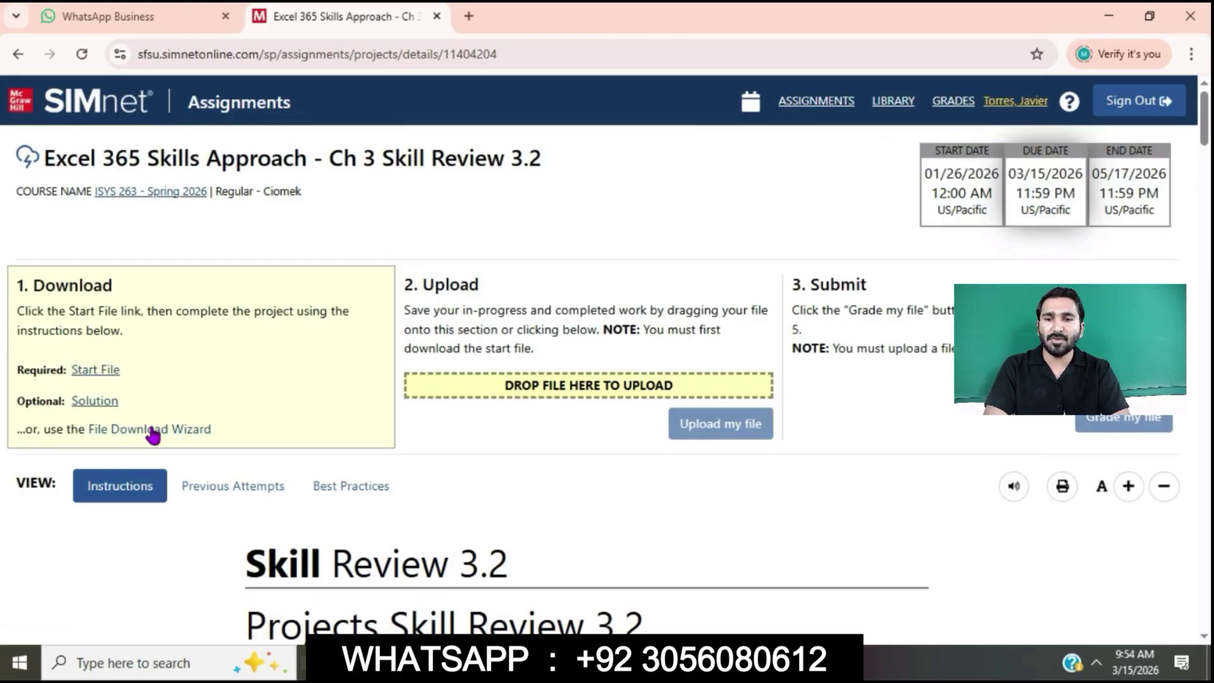
left_click(150, 423)
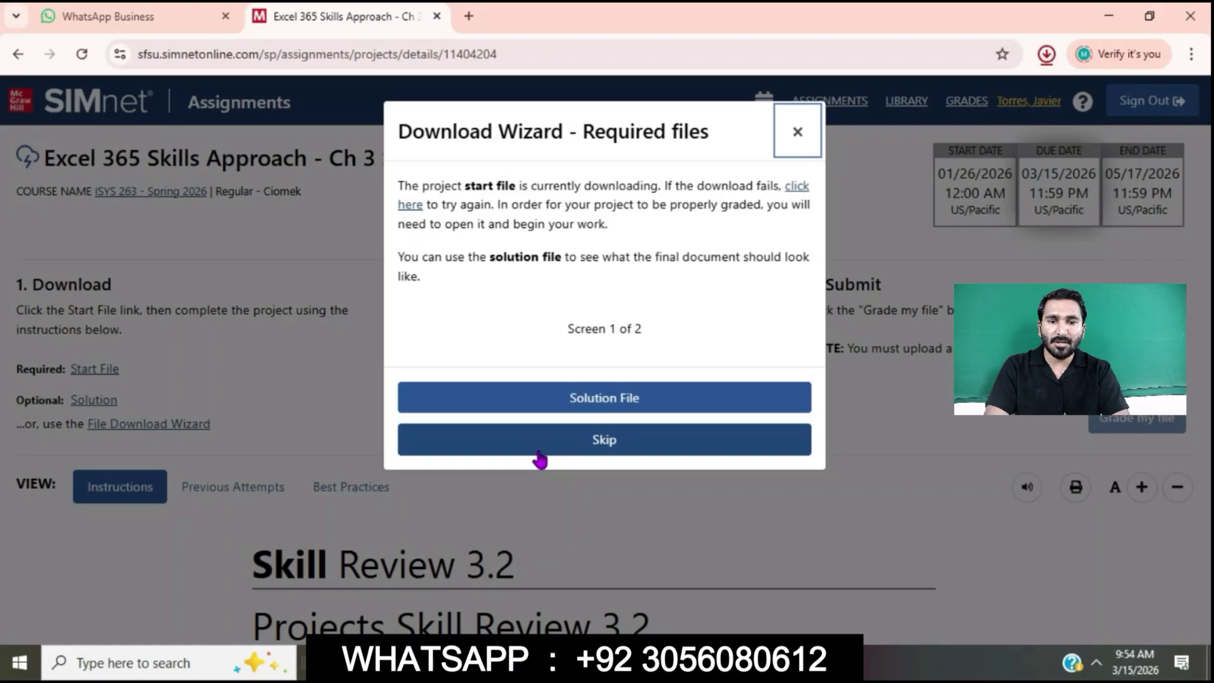
left_click(495, 444)
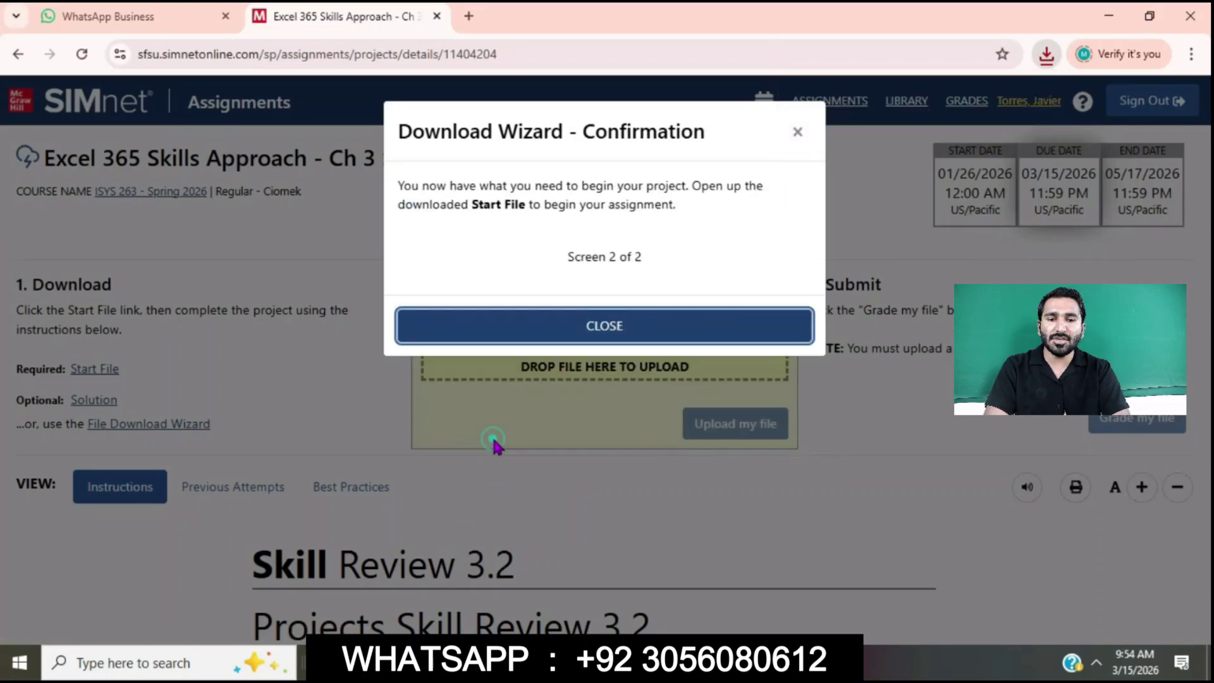
left_click(539, 327)
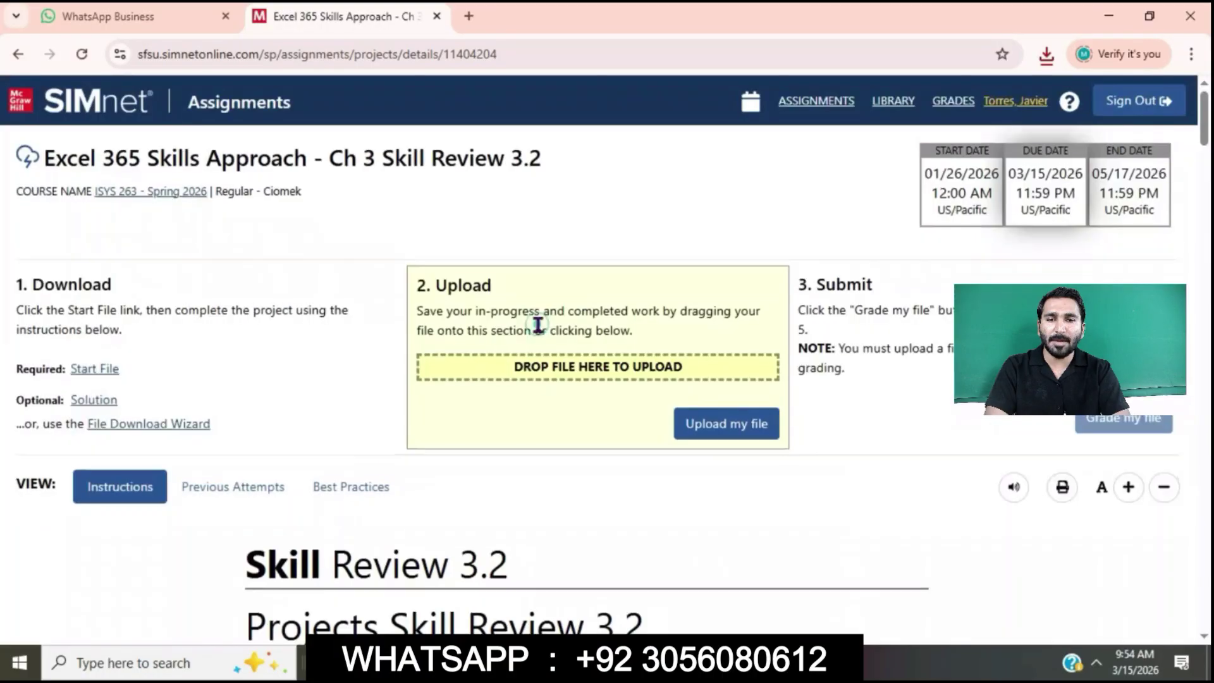
Step: Open the downloaded EX2024-3-2-SkillReview workbook from the Downloads folder in Excel, enable editing and look over the Scores sheet
scroll(538, 325, "down", 10)
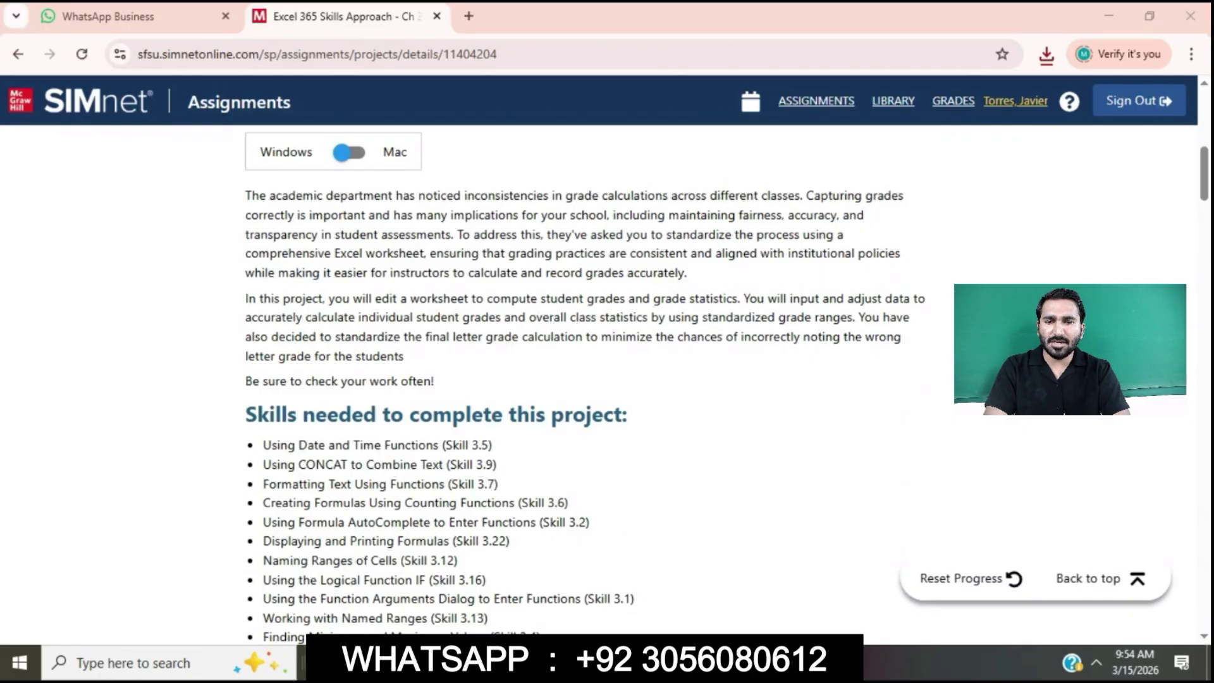
key("super+e")
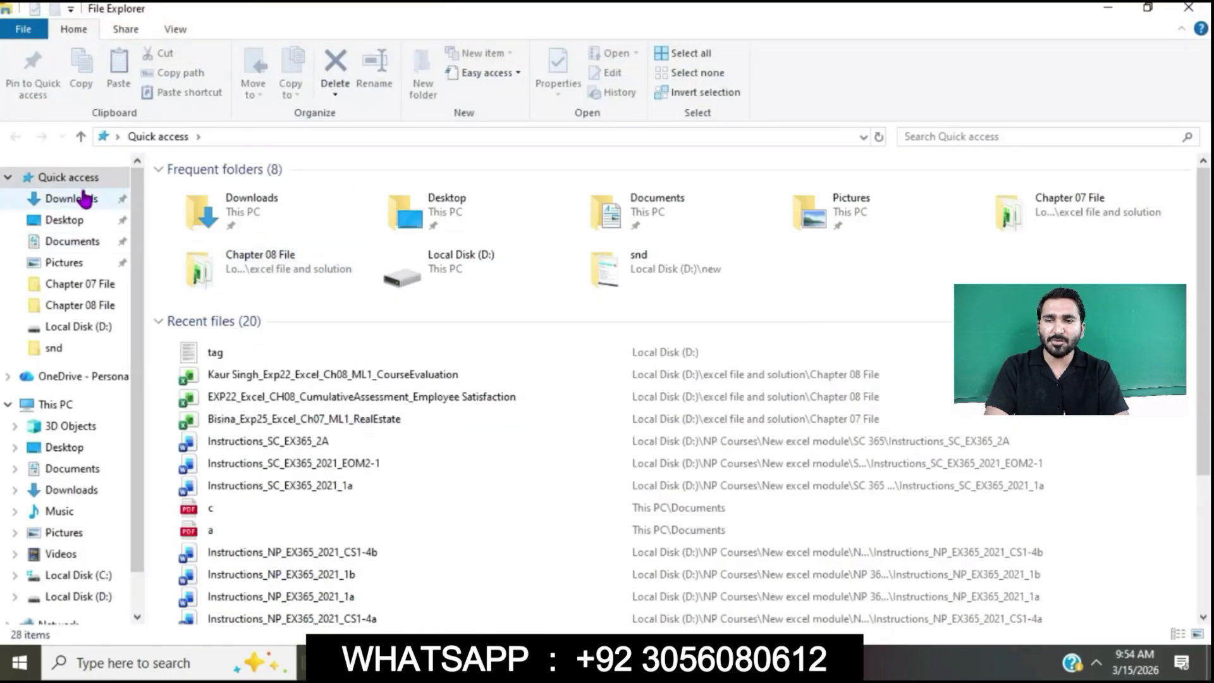
left_click(72, 198)
double_click(239, 196)
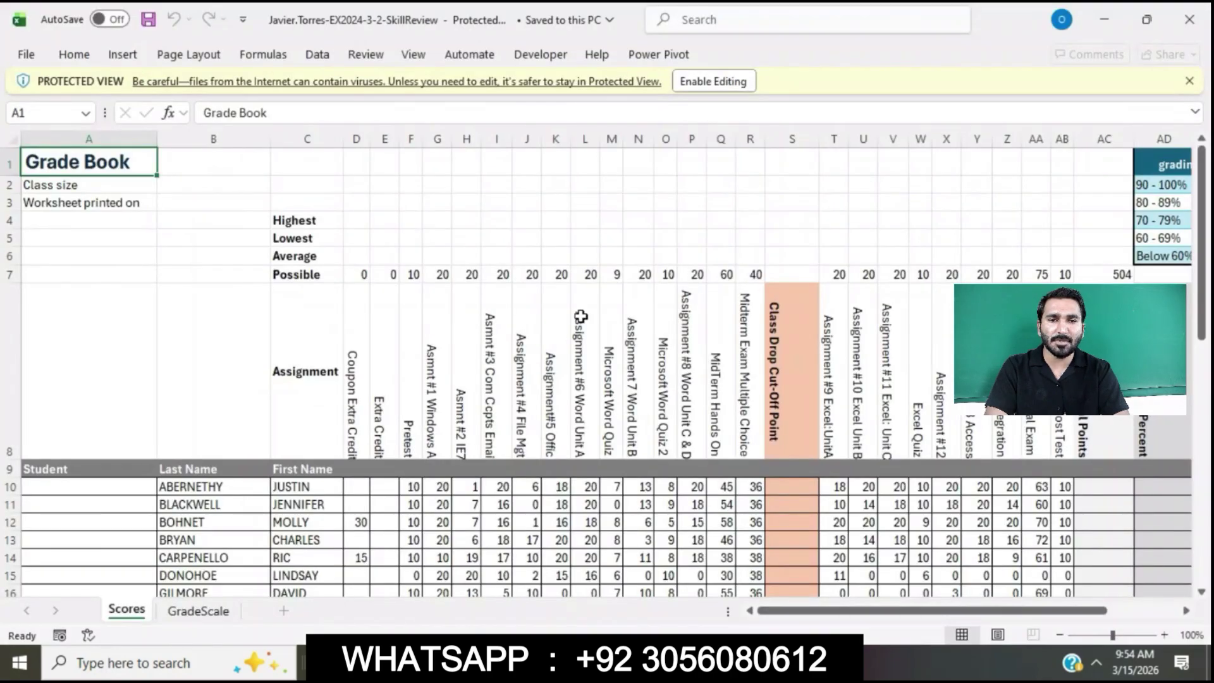
left_click(709, 81)
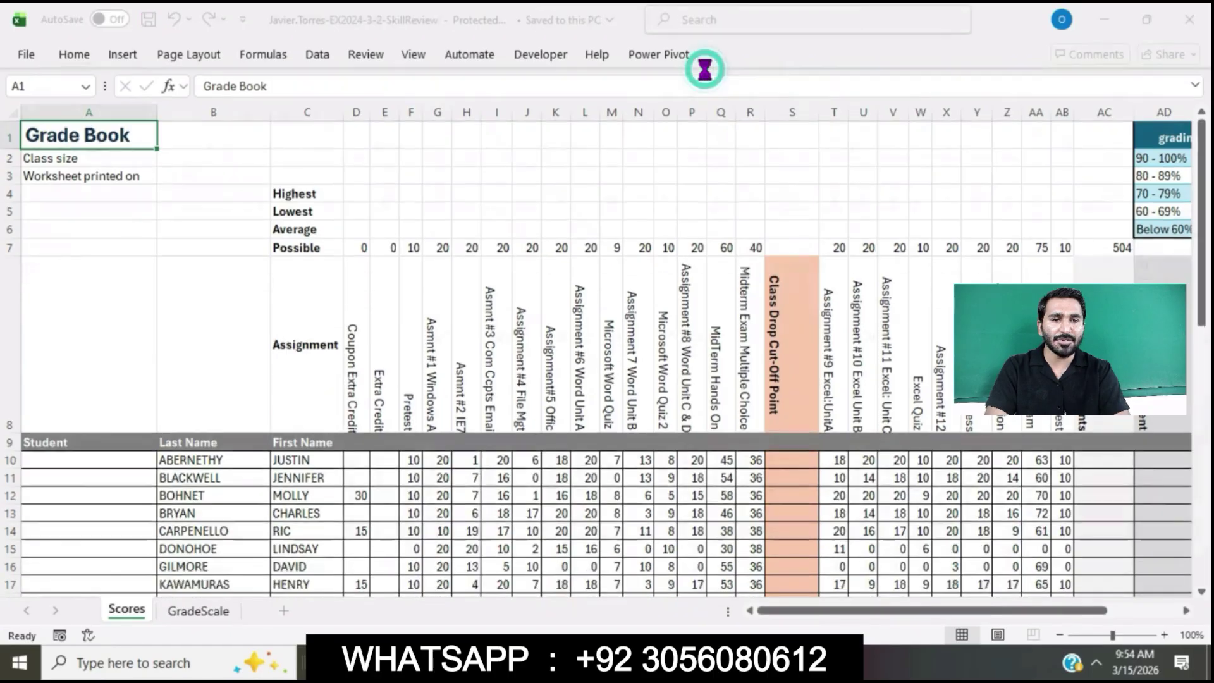
scroll(649, 386, "down", 5)
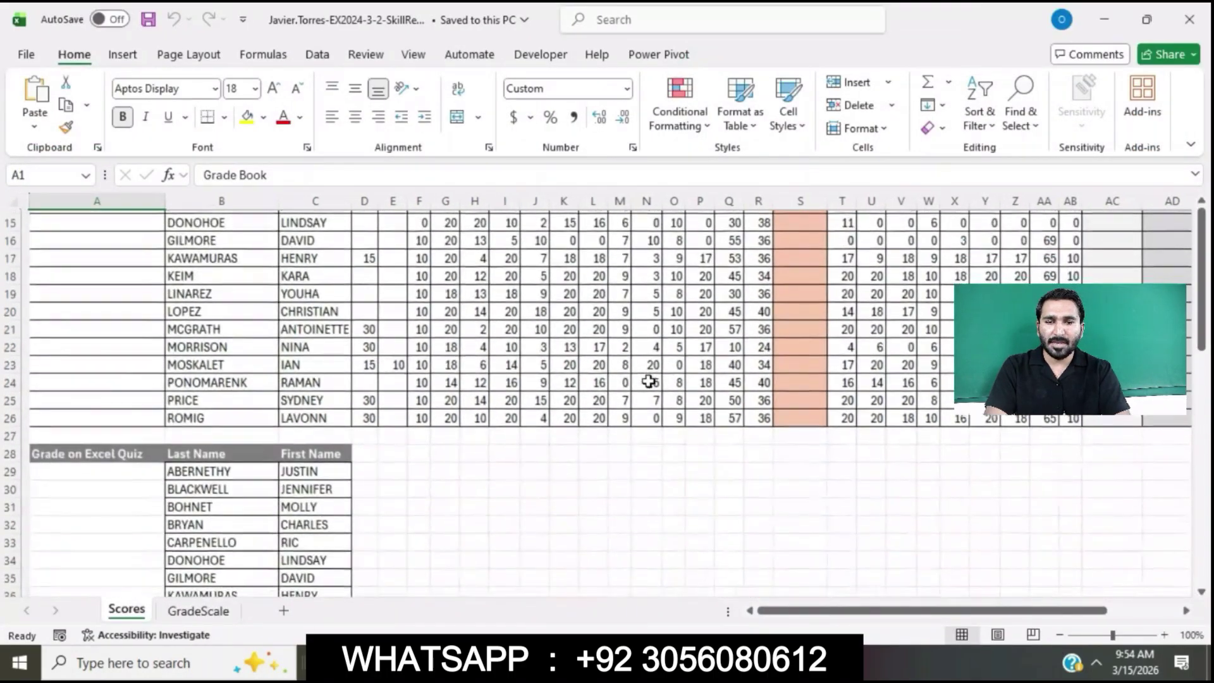
scroll(648, 411, "up", 3)
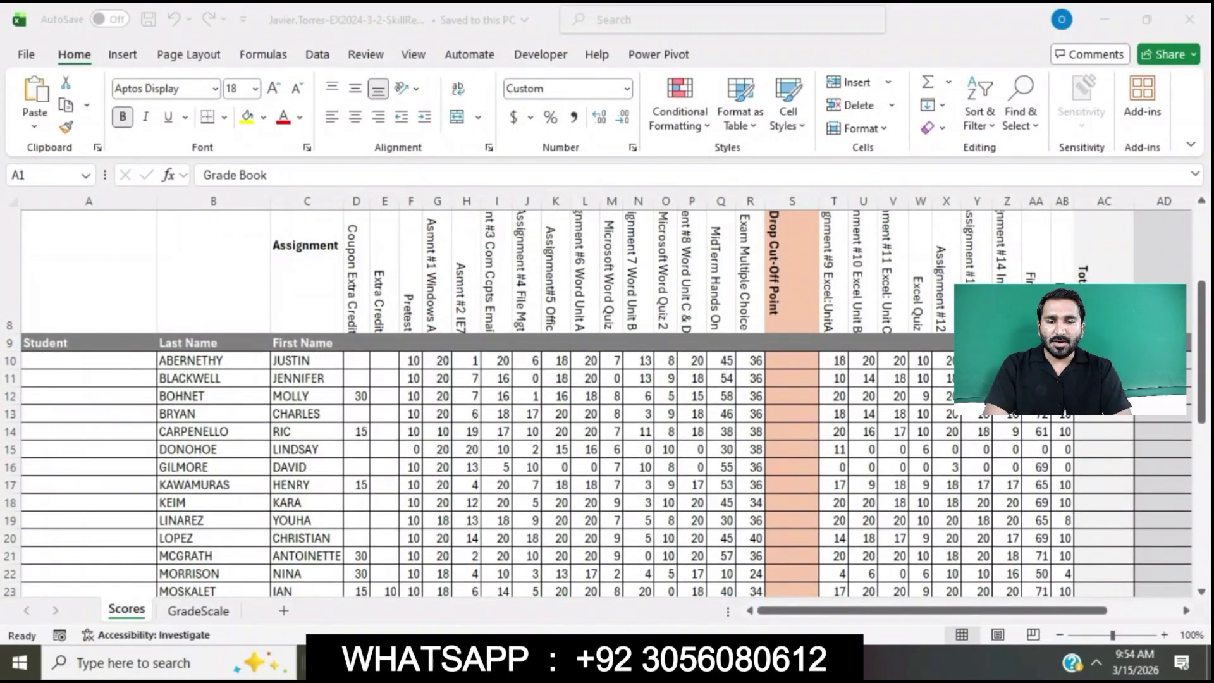
Step: Switch to the browser and read project steps 1 to 4 in the Skill Review 3.2 instructions
key("alt+Tab")
scroll(586, 460, "down", 5)
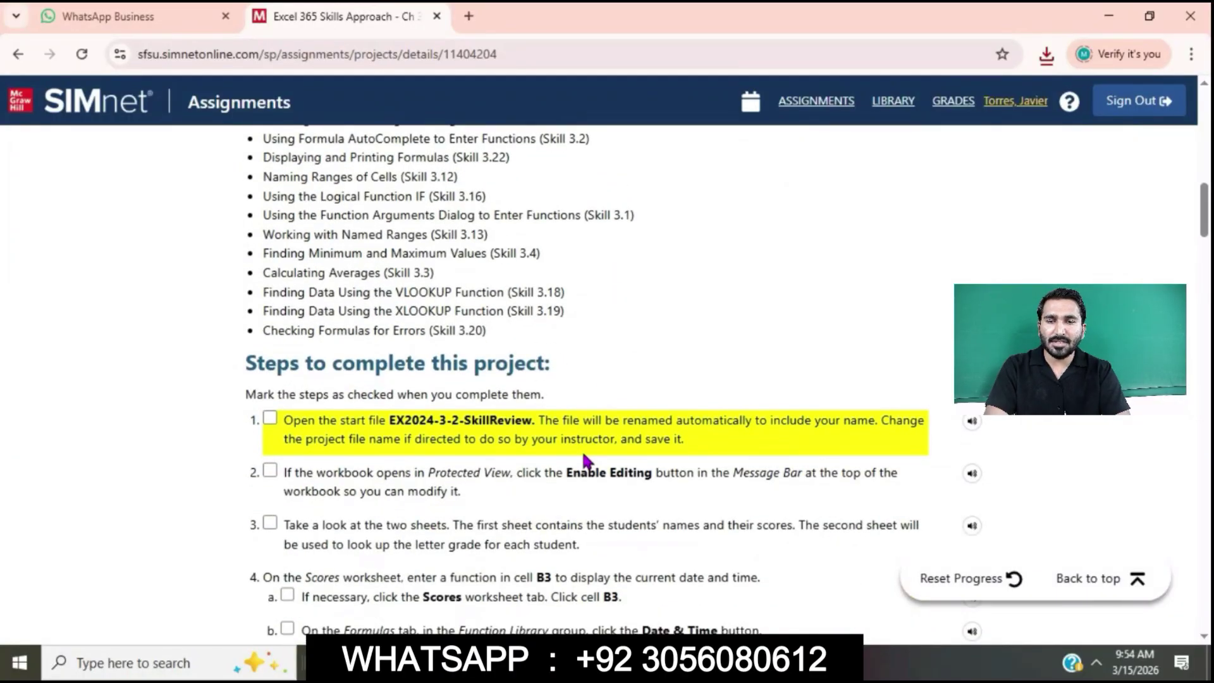
scroll(586, 460, "down", 1)
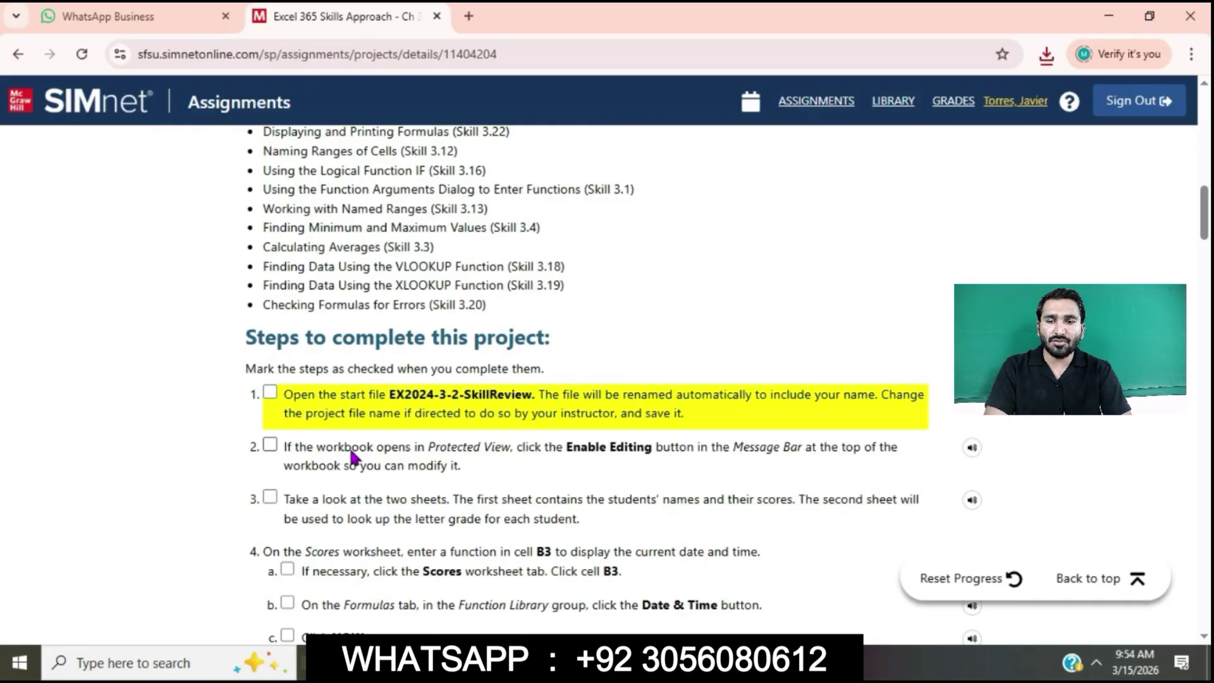
scroll(419, 458, "down", 2)
scroll(420, 468, "up", 3)
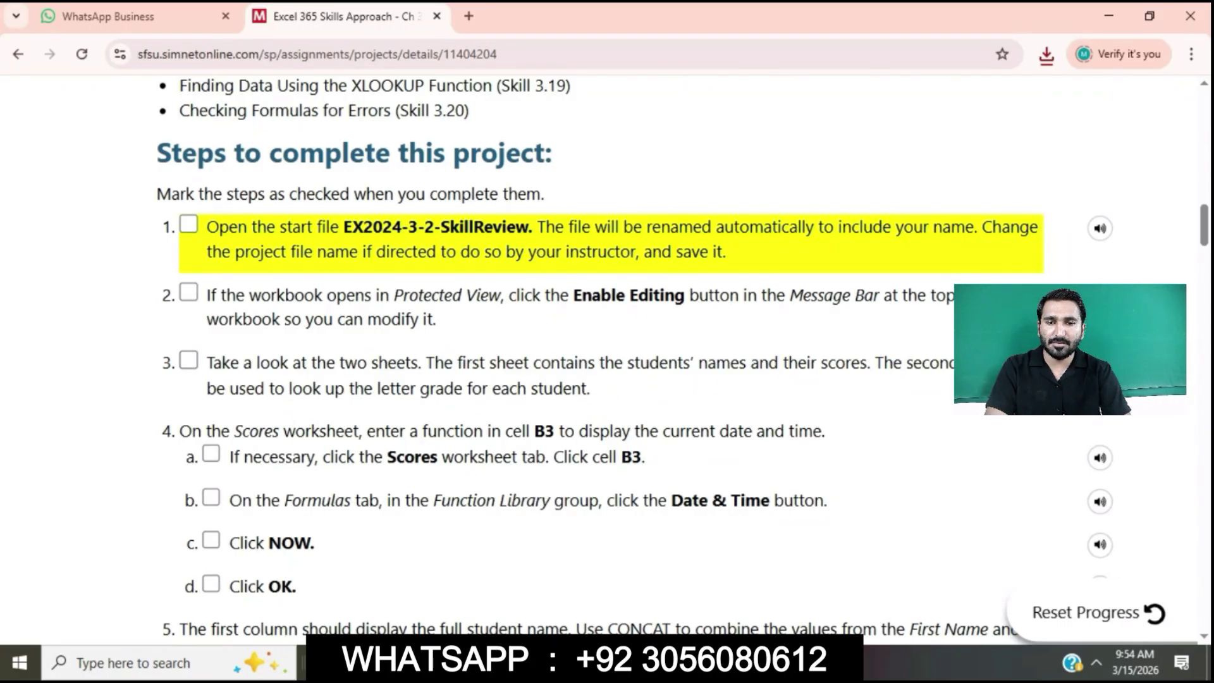
key("alt+Tab")
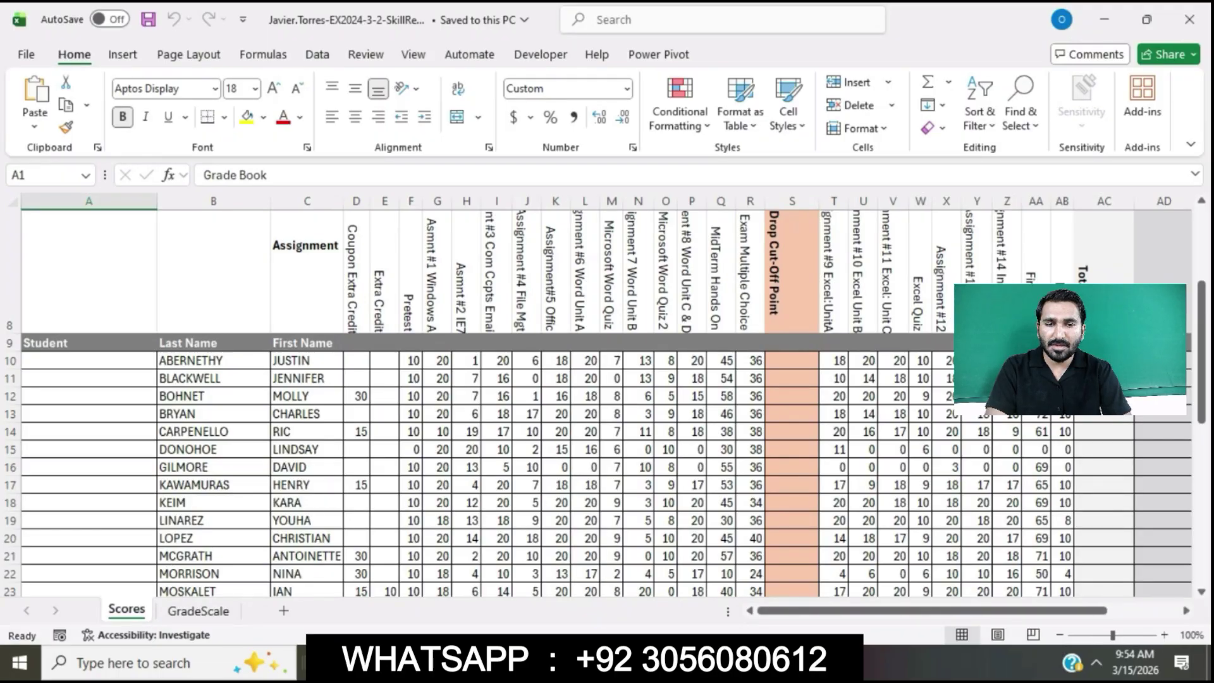
key("alt+Tab")
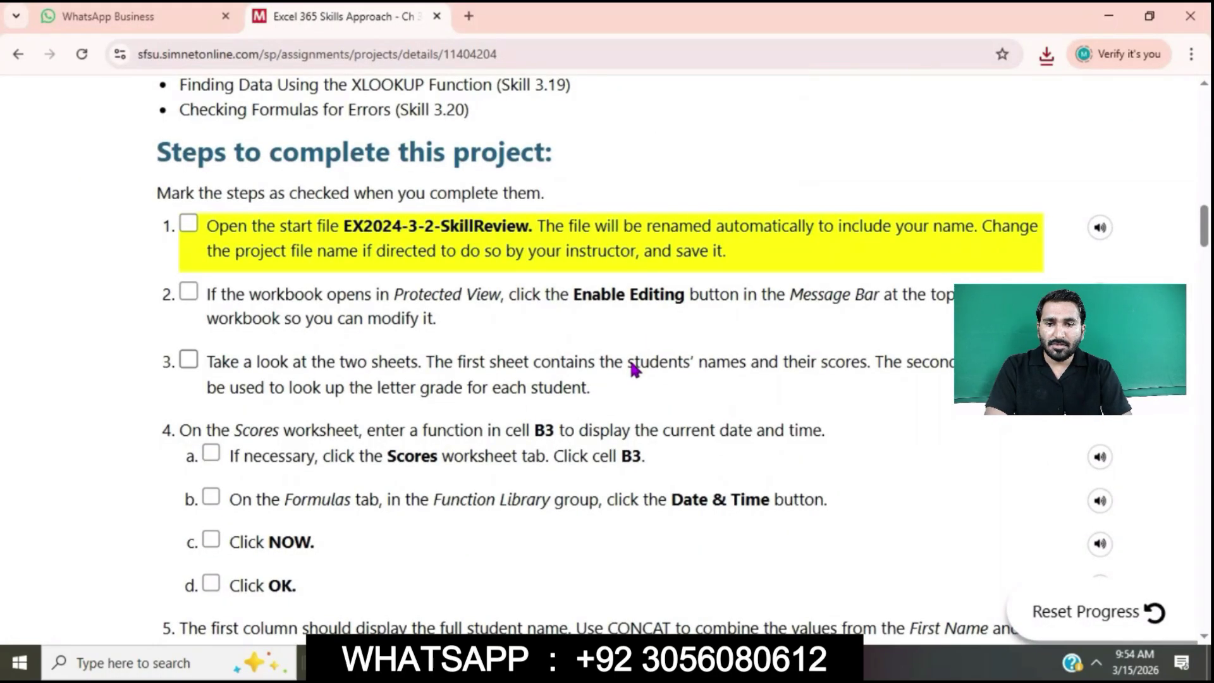
scroll(632, 367, "down", 1)
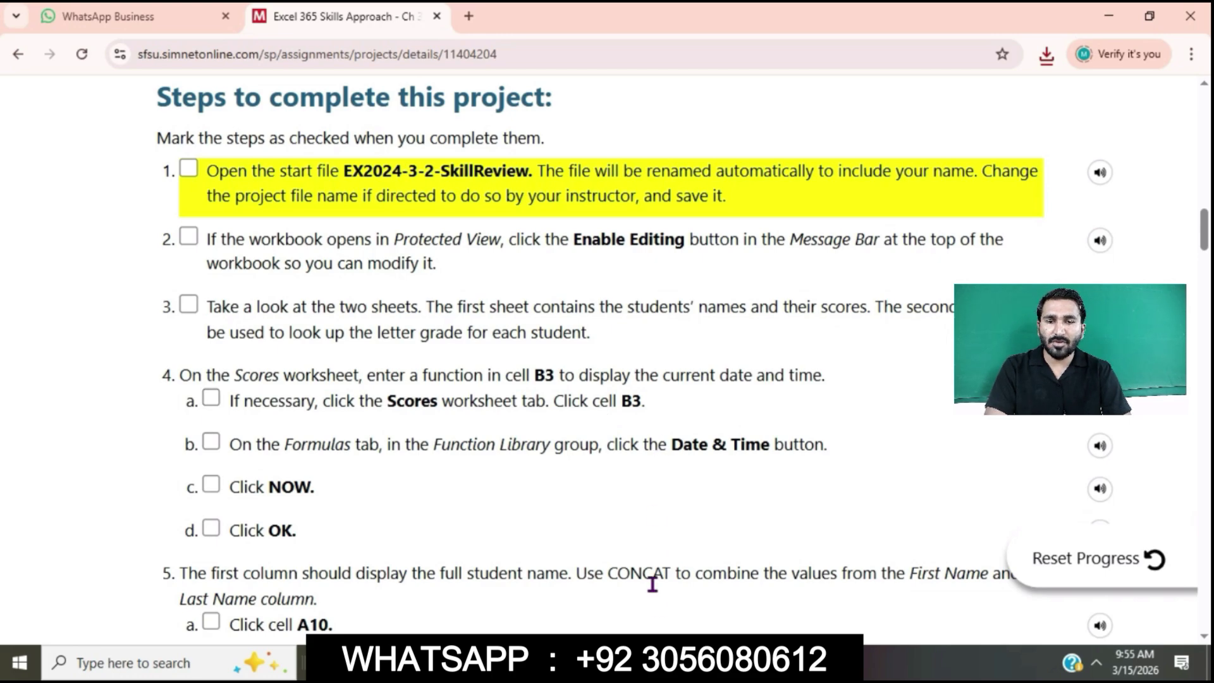
Step: Switch to Excel and insert the Date & Time function NOW in cell B3 of the Scores sheet
key("alt+Tab")
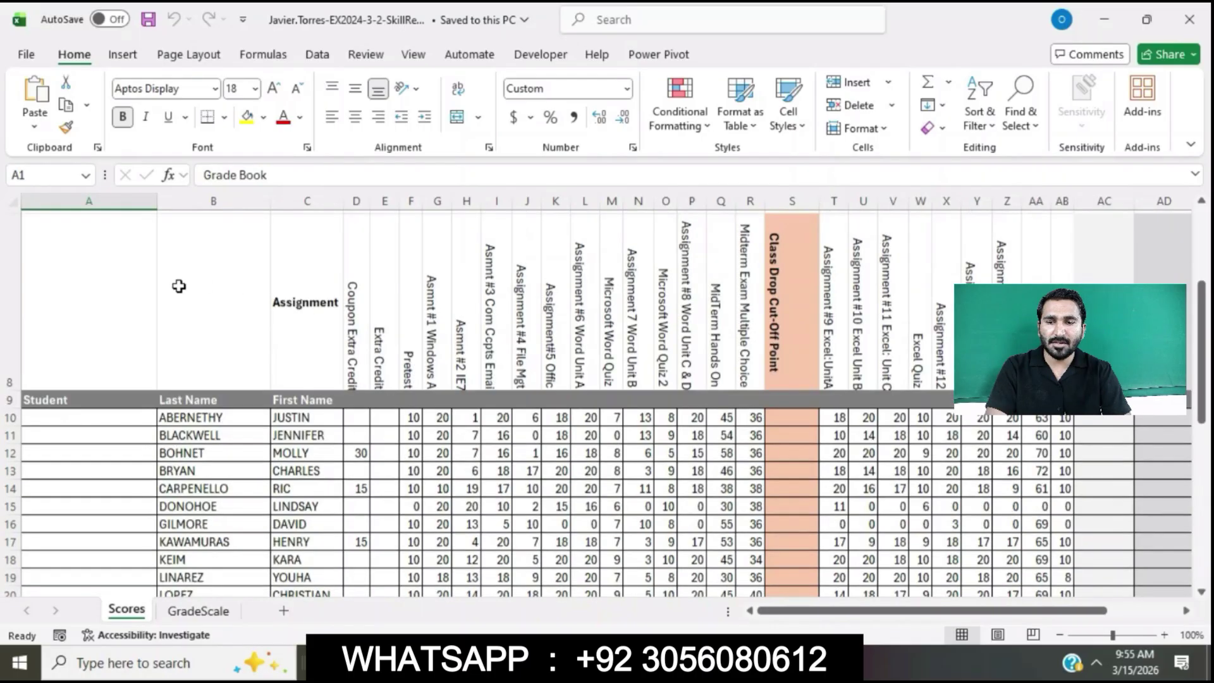
scroll(176, 284, "up", 3)
left_click(199, 264)
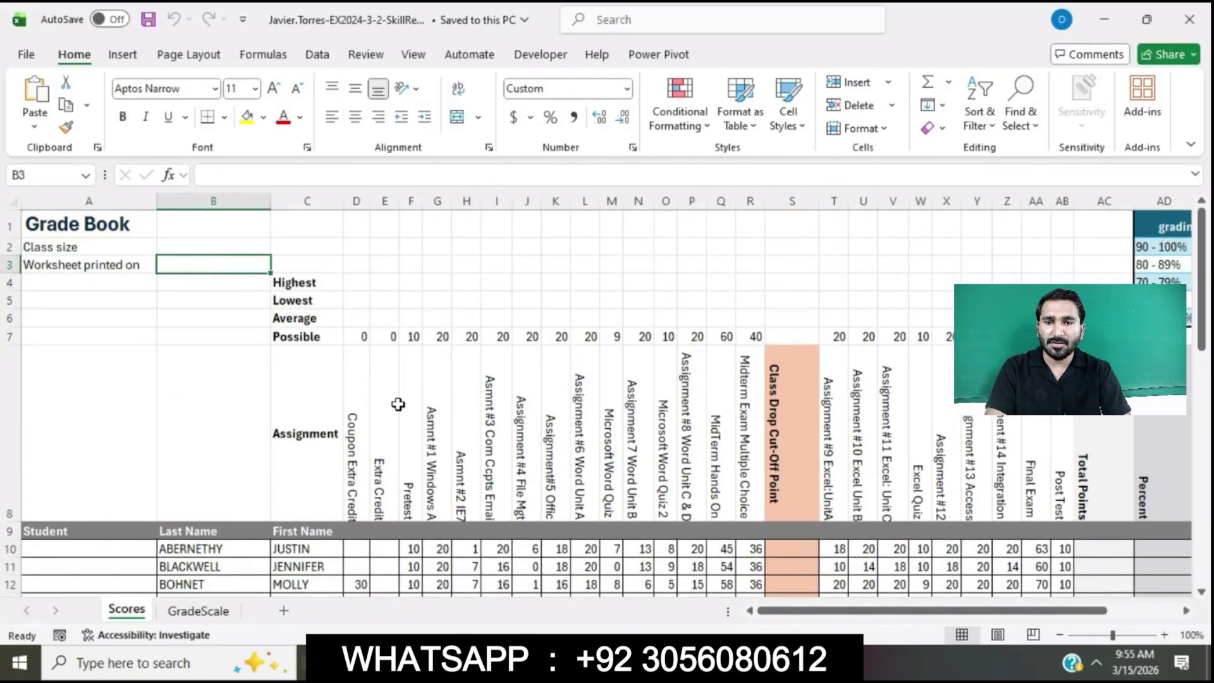
type("=")
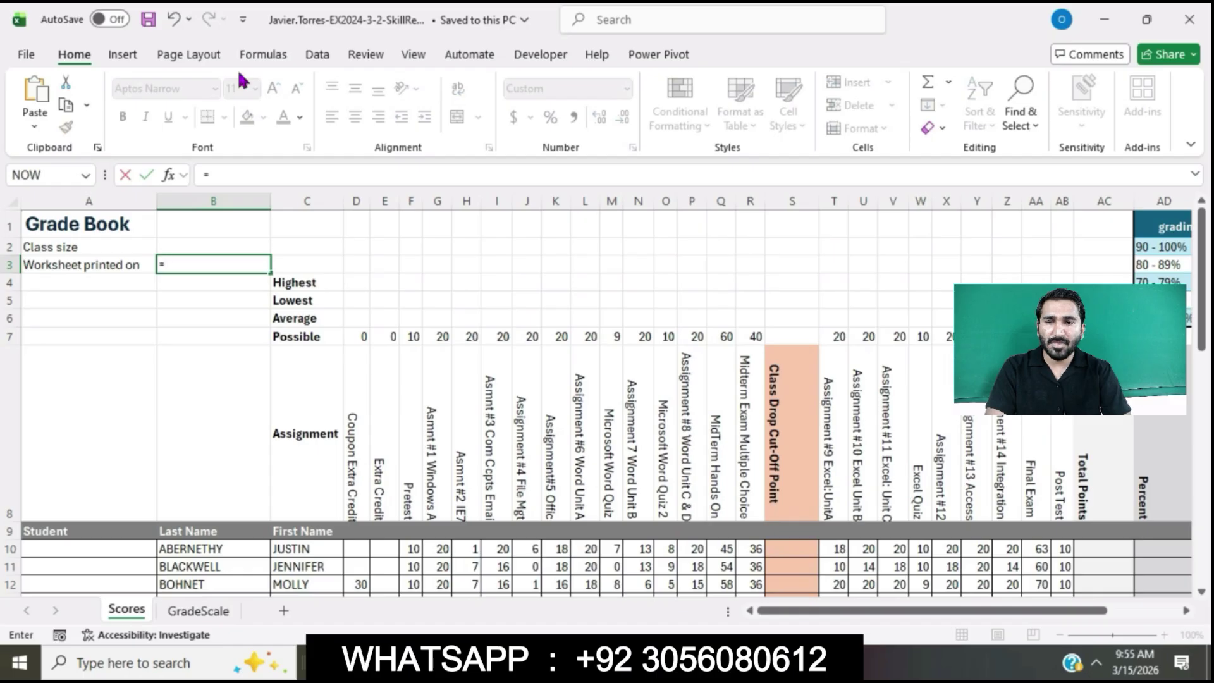
left_click(263, 54)
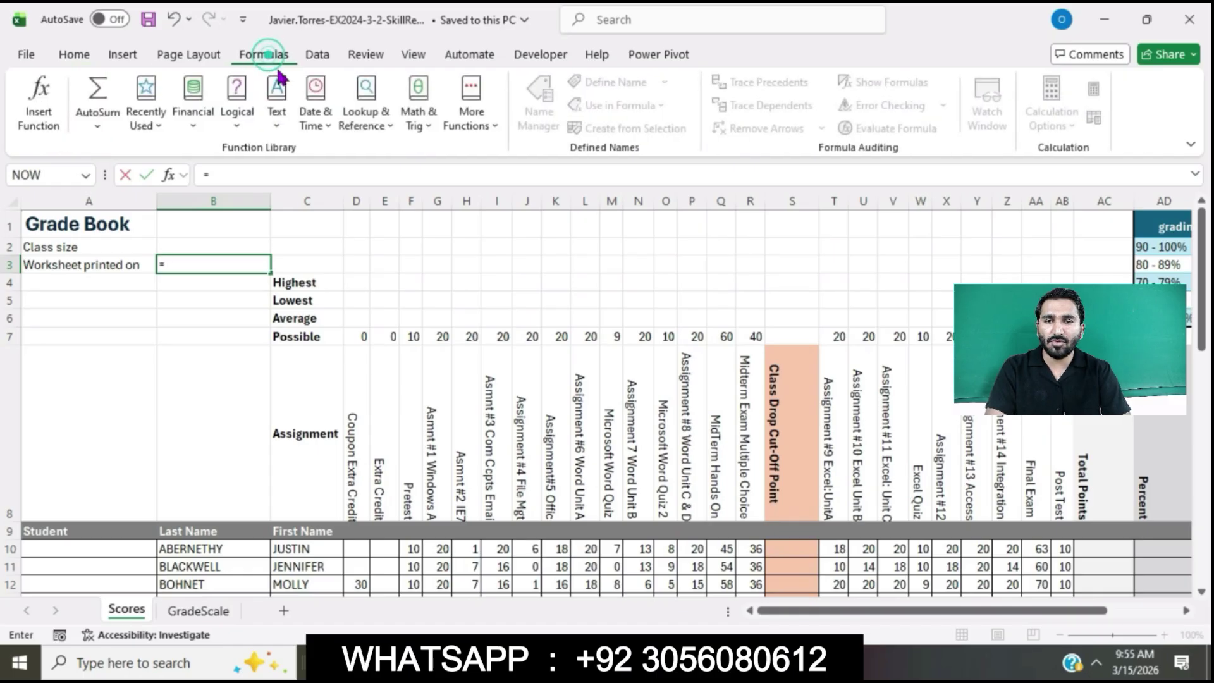
left_click(314, 104)
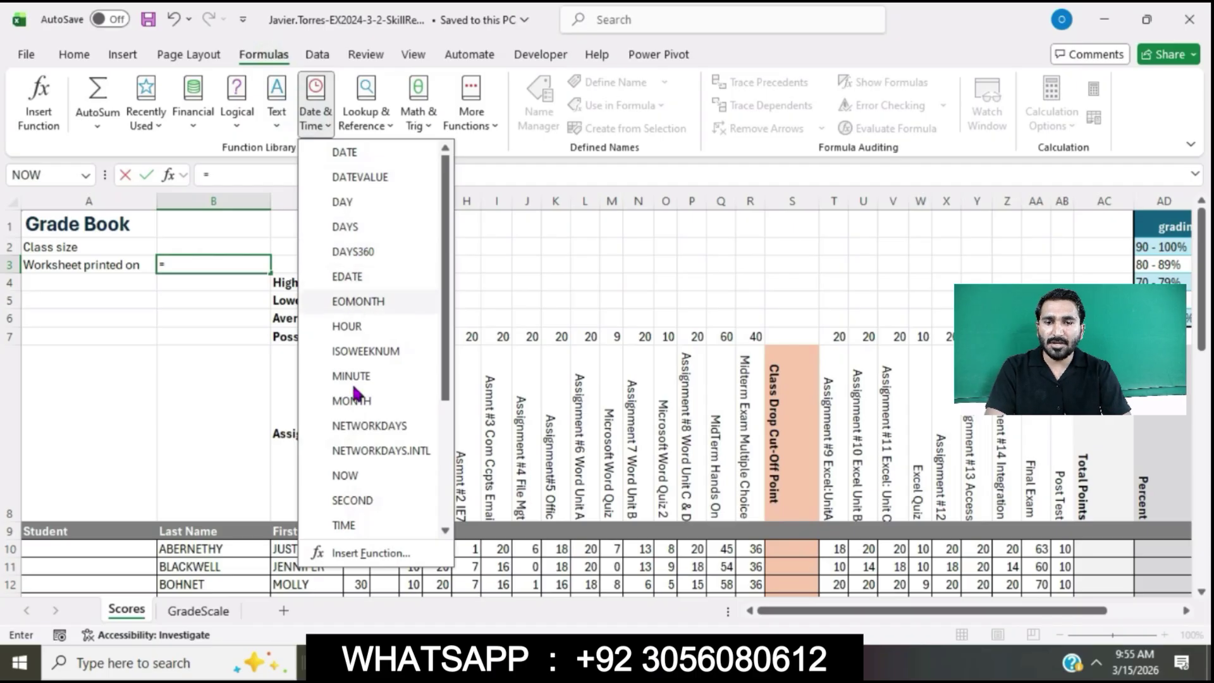
left_click(352, 477)
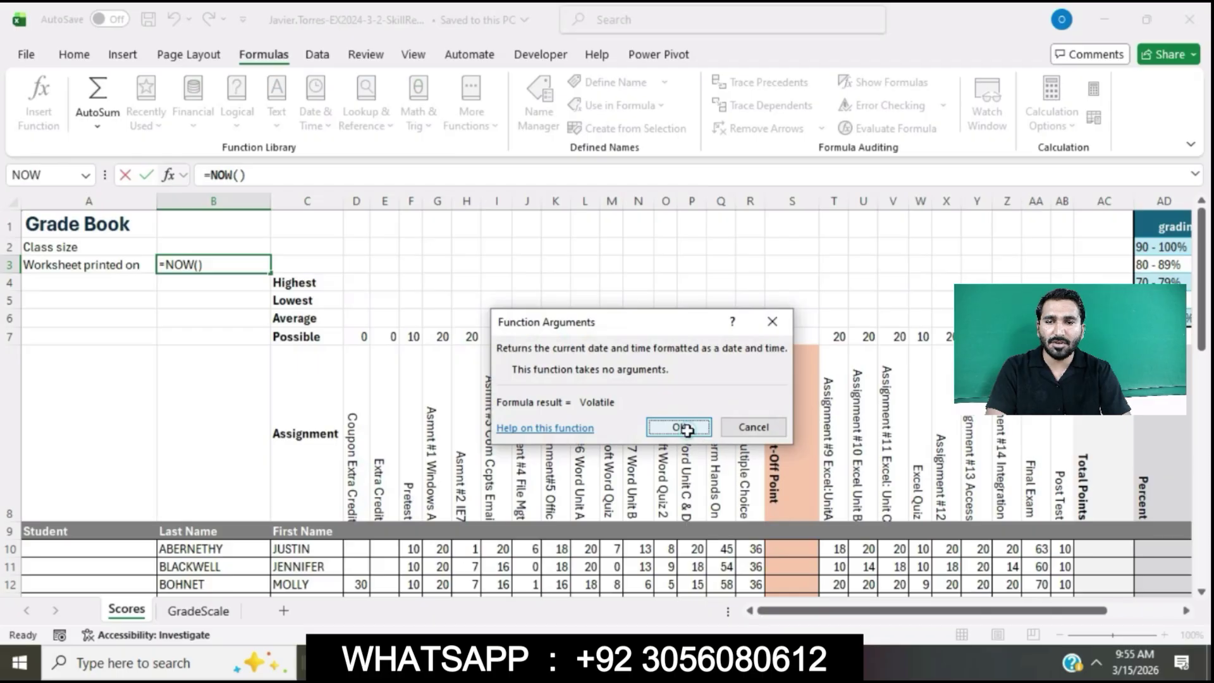
left_click(676, 428)
Step: Read project step 5 on combining first and last names with CONCAT, and select cell A10 on the Scores sheet
key("alt+Tab")
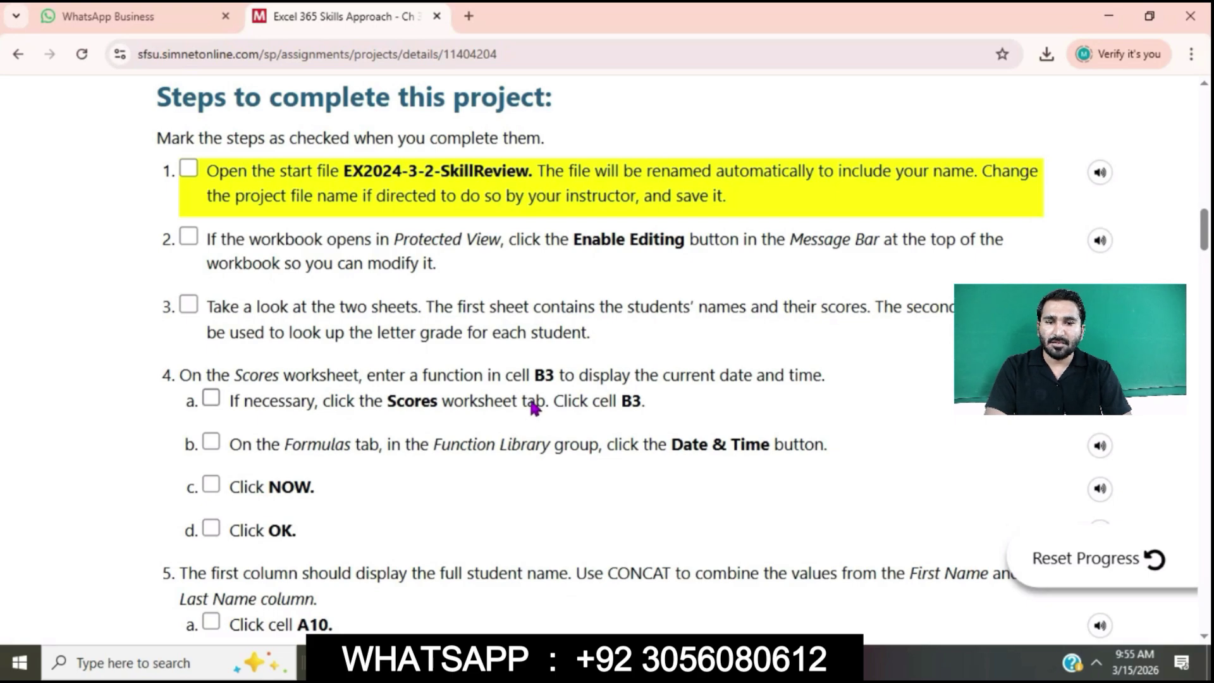
scroll(414, 542, "down", 1)
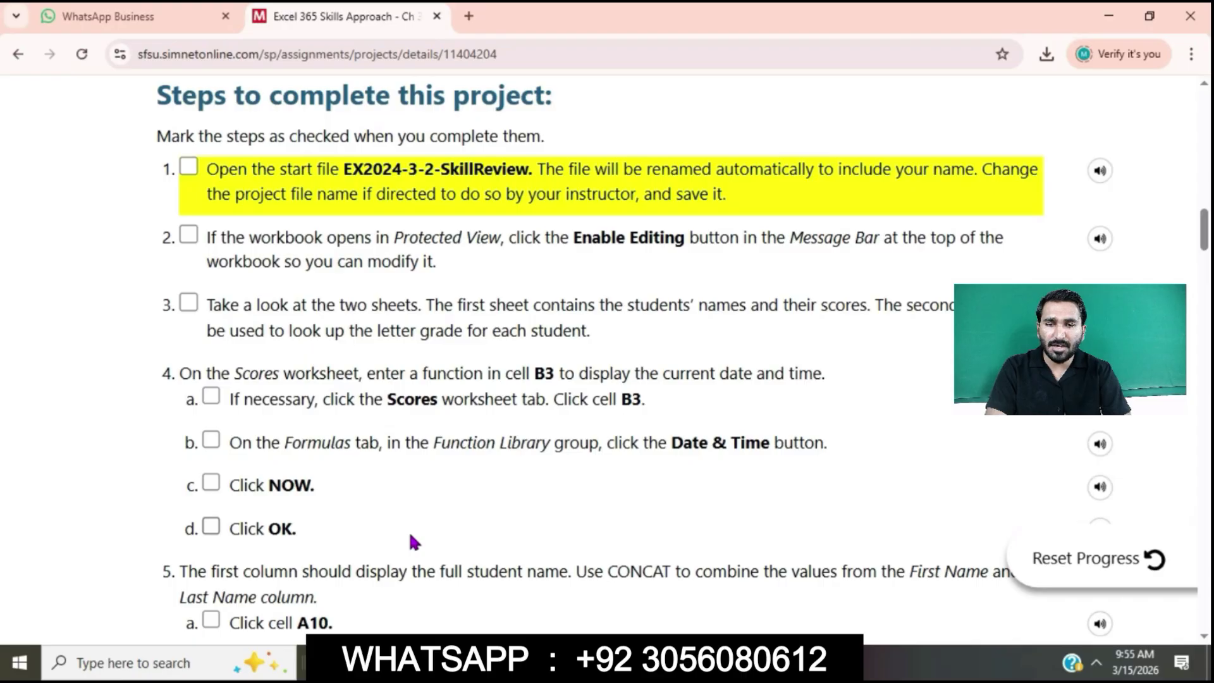
scroll(415, 543, "down", 4)
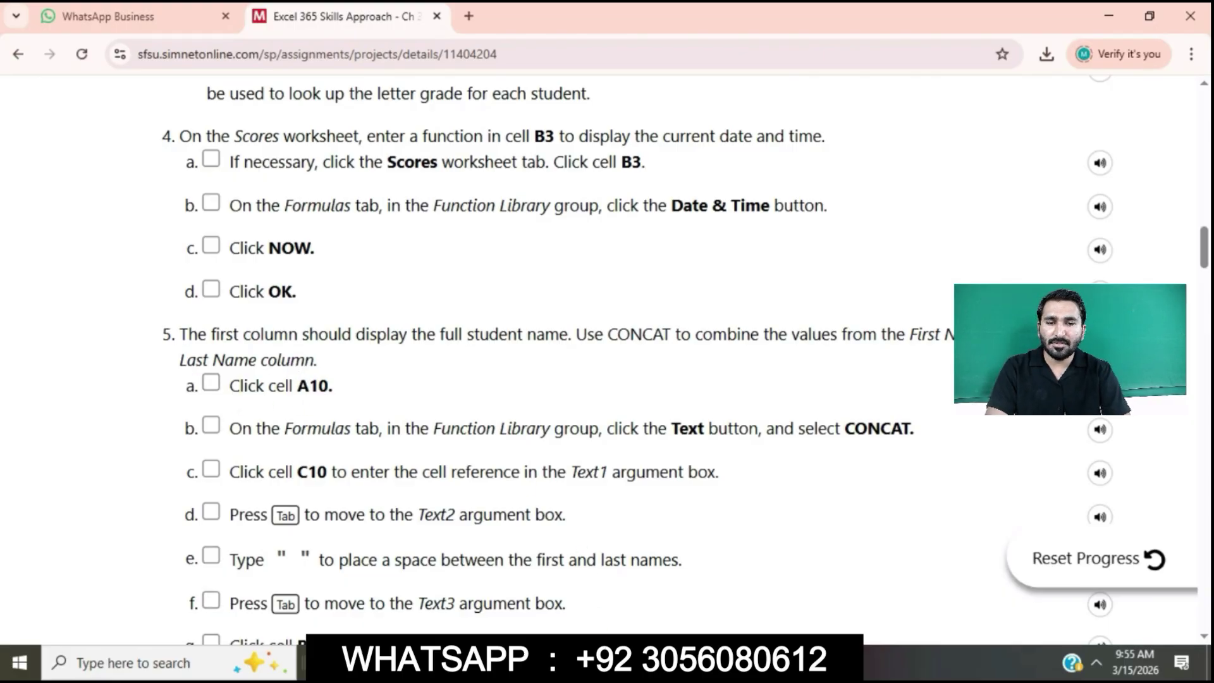
key("alt+Tab")
scroll(314, 320, "down", 1)
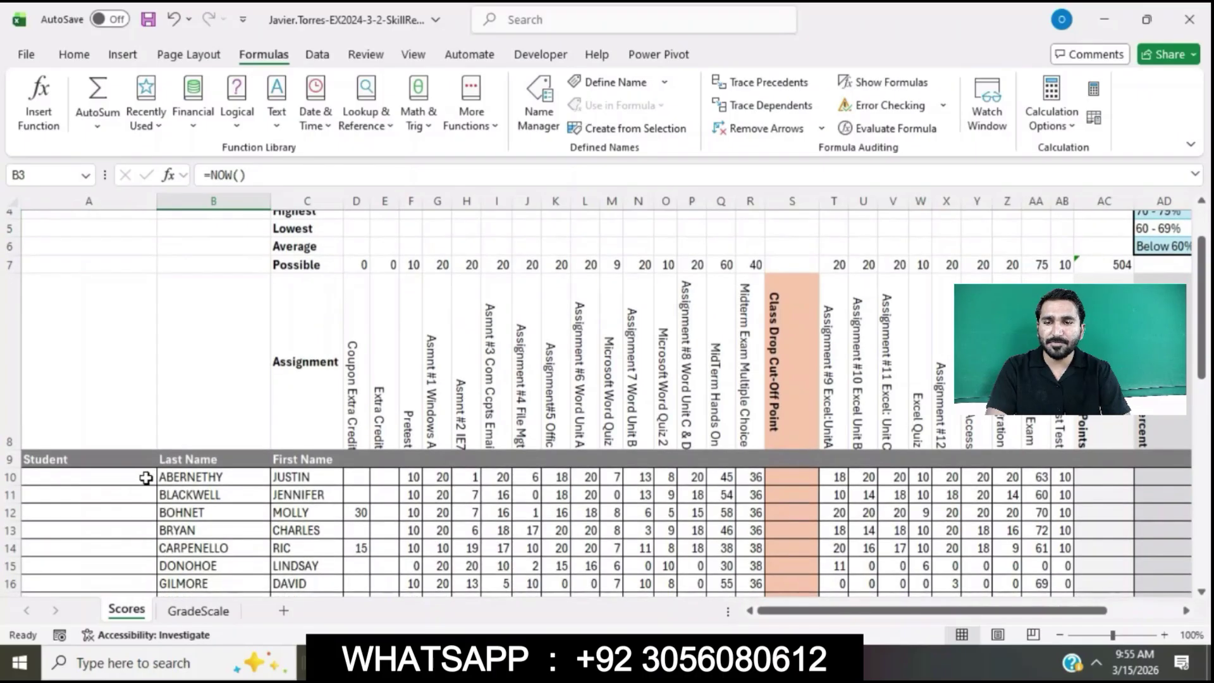
left_click(146, 478)
key("alt+Tab")
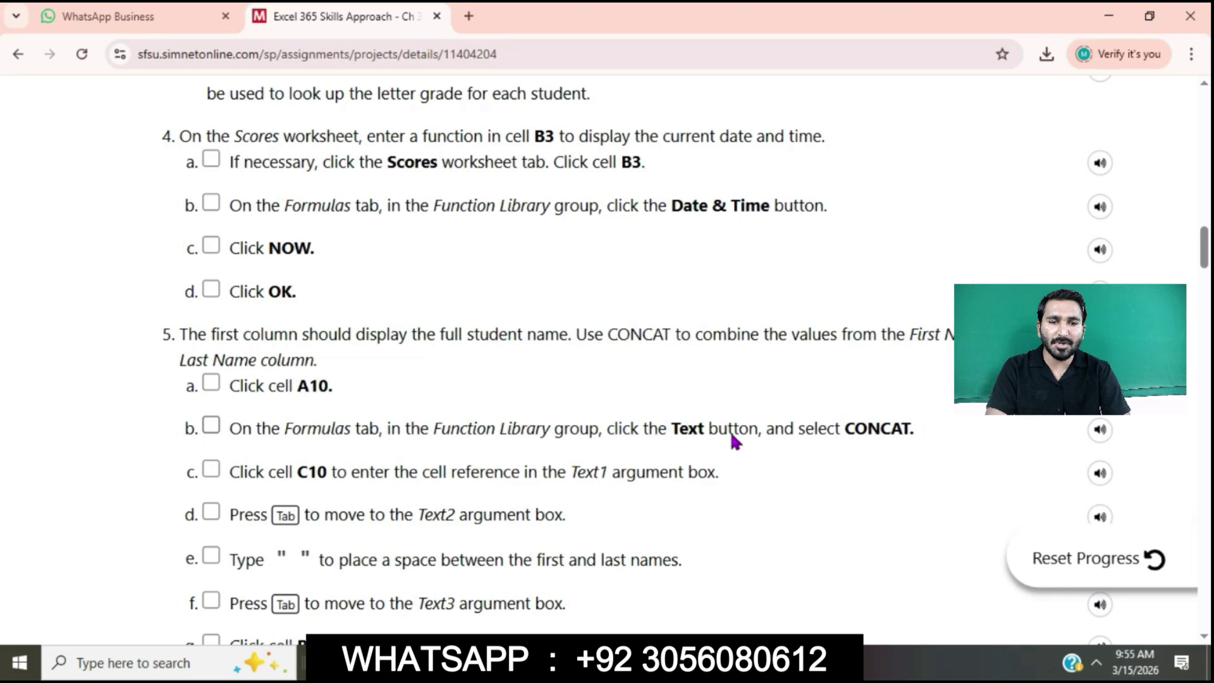
scroll(833, 436, "down", 1)
scroll(833, 435, "down", 1)
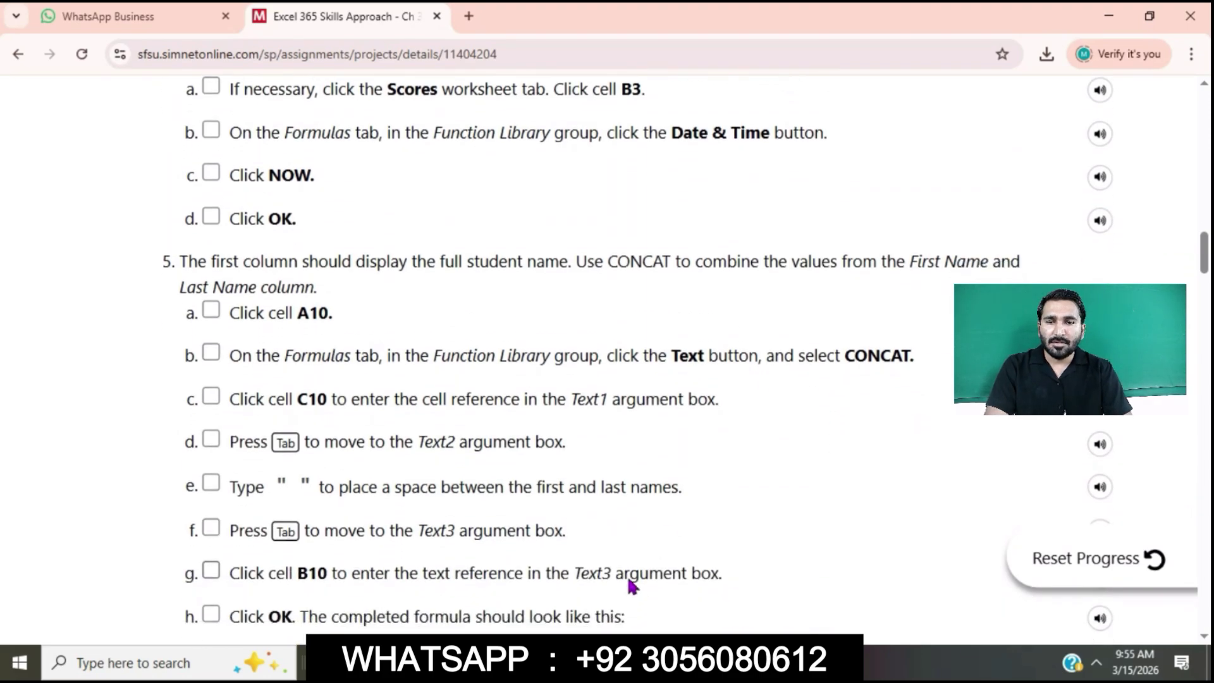
Step: Switch to Excel, start a CONCAT formula in cell A10 and set its Text1 argument to C10 in Function Arguments
key("alt+Tab")
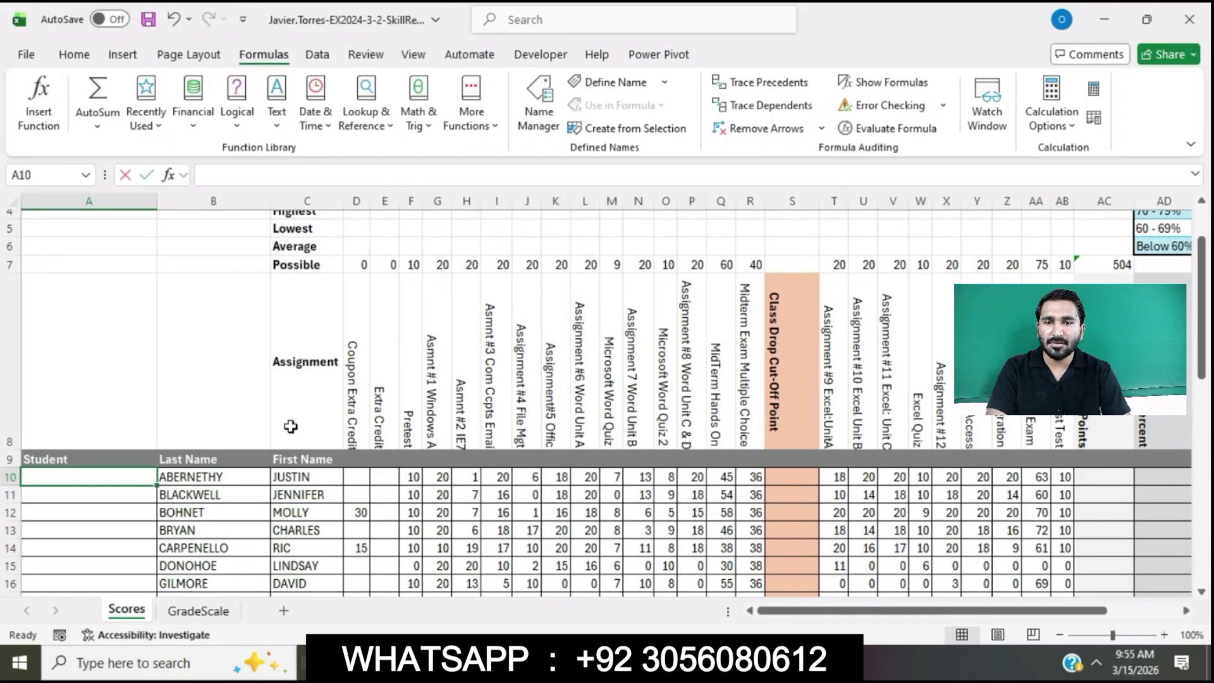
type("=C")
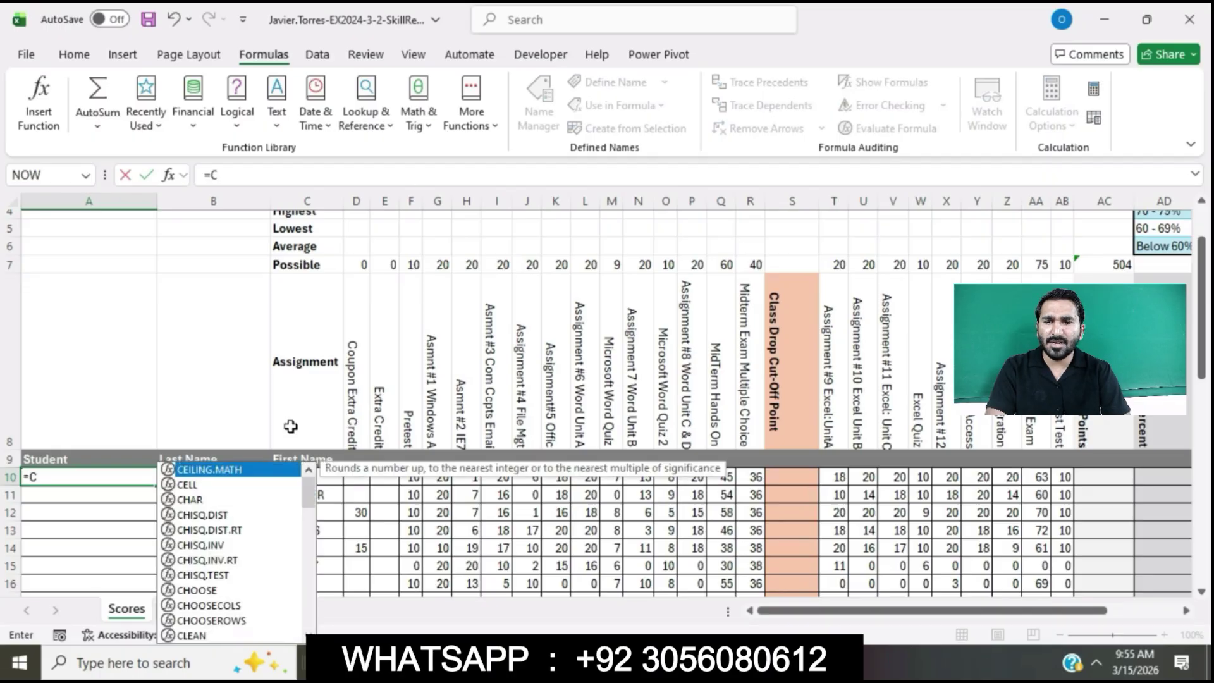
type("ON")
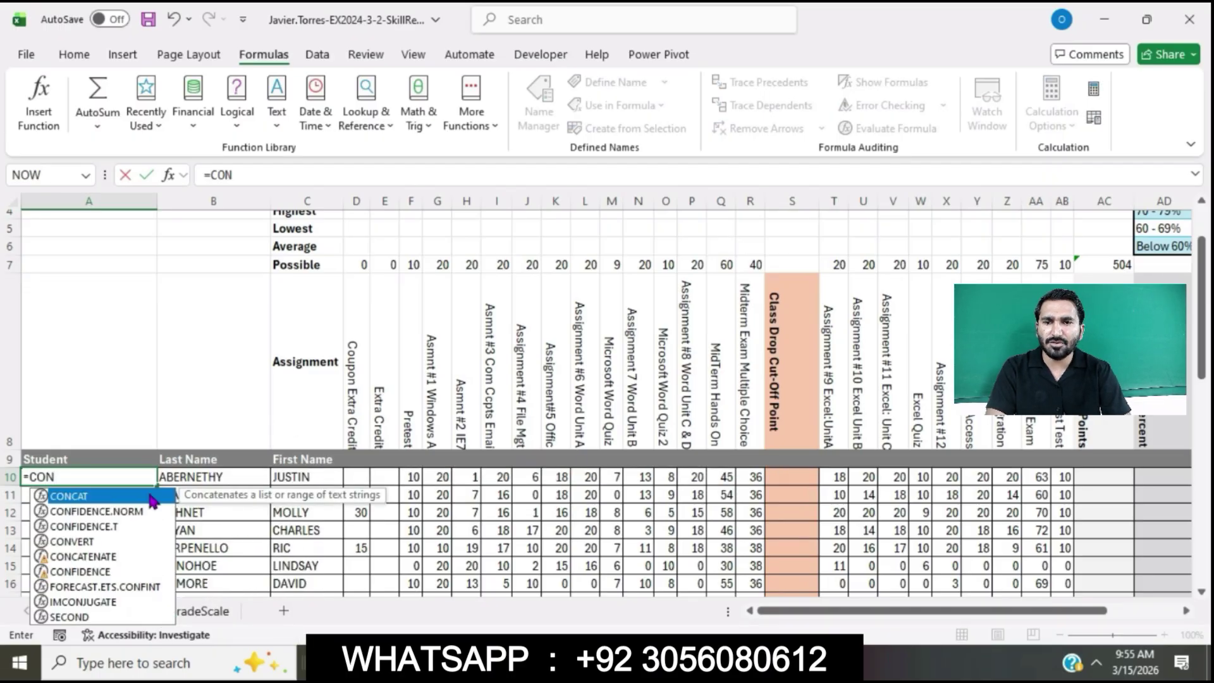
double_click(99, 498)
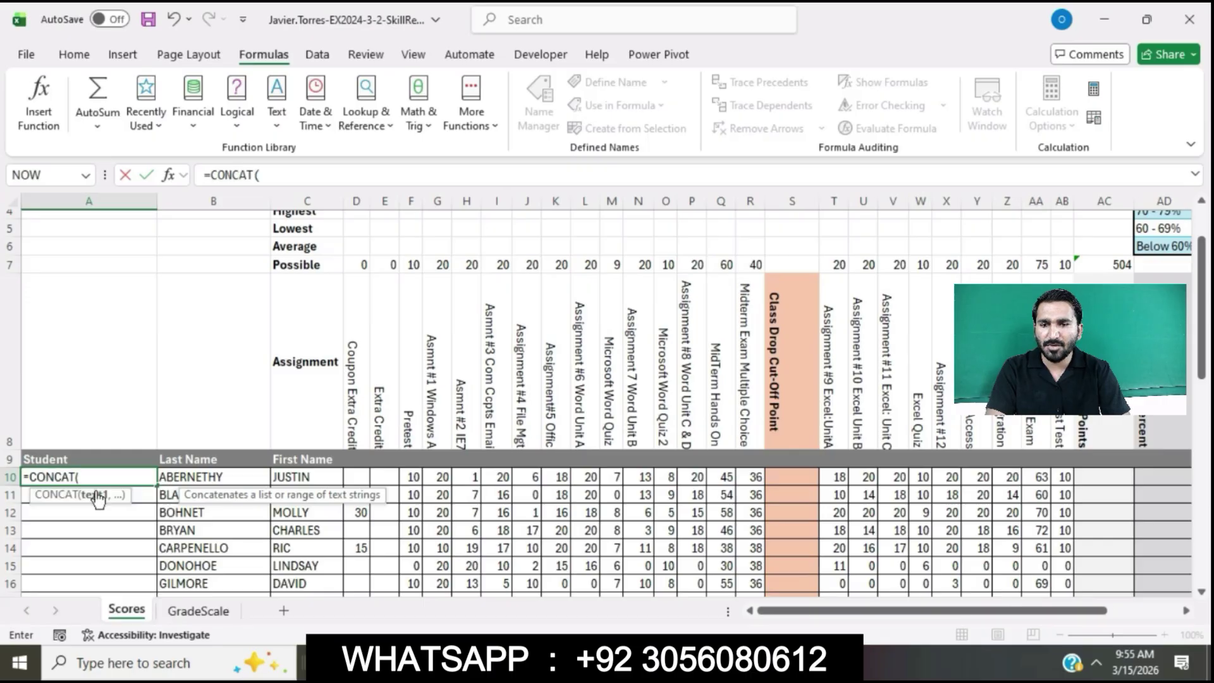
key("alt+Tab")
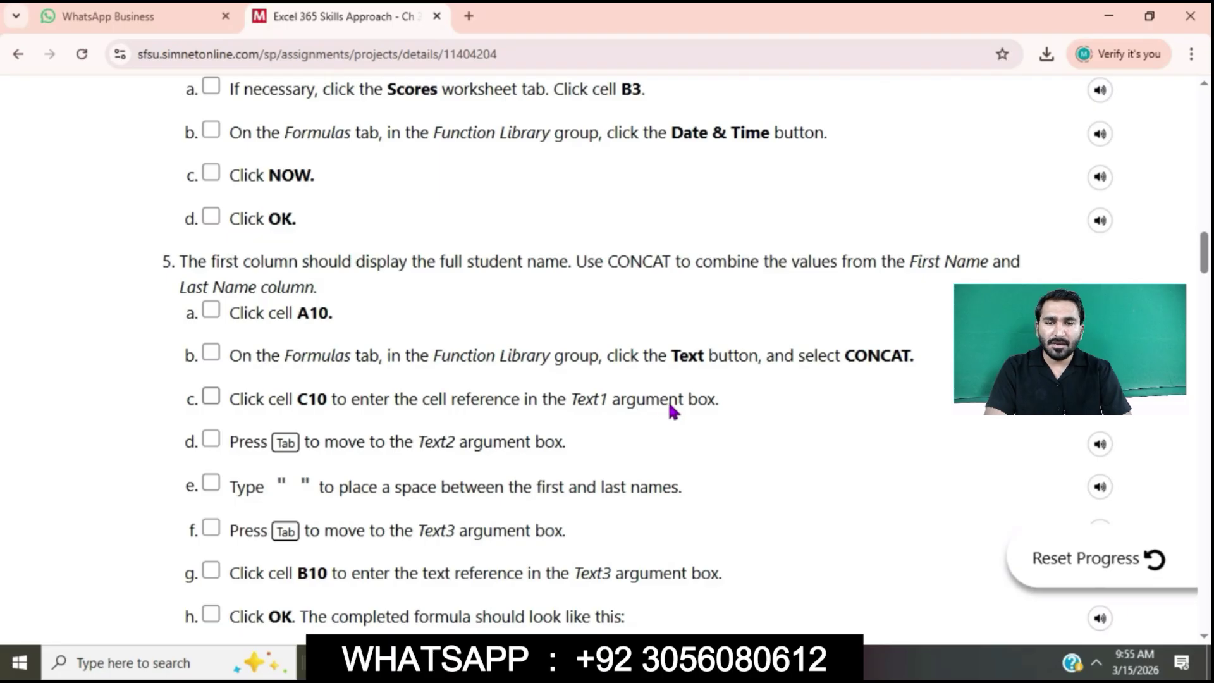
scroll(674, 406, "down", 1)
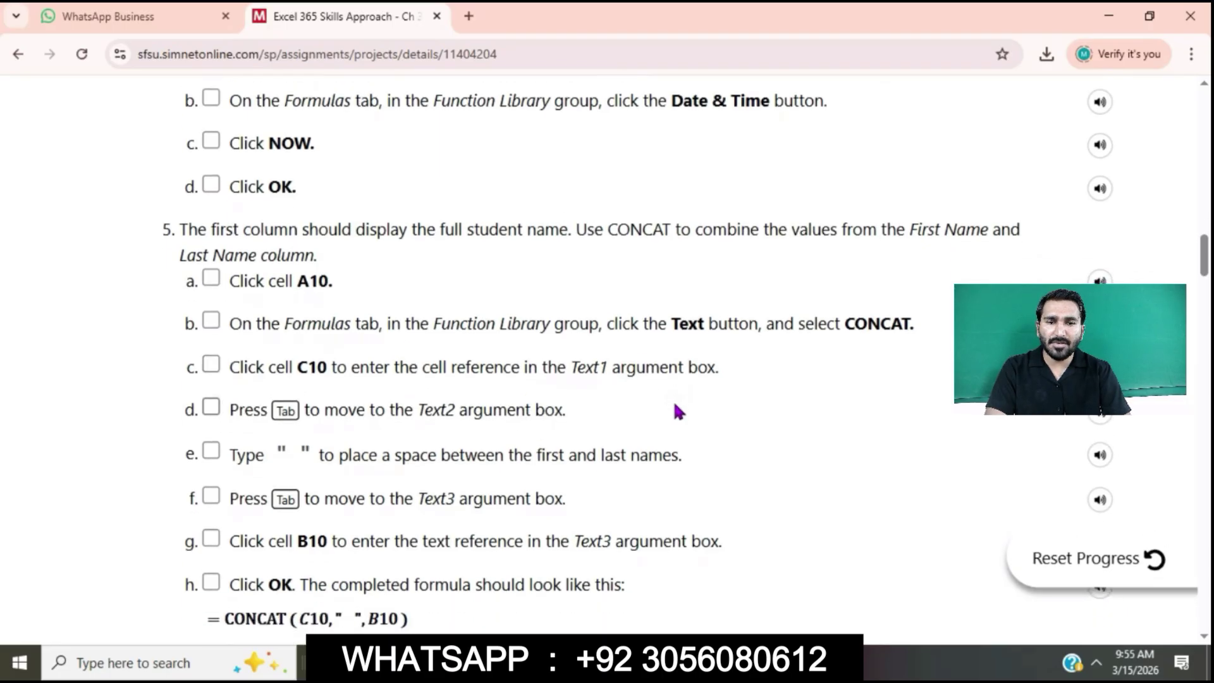
key("alt+Tab")
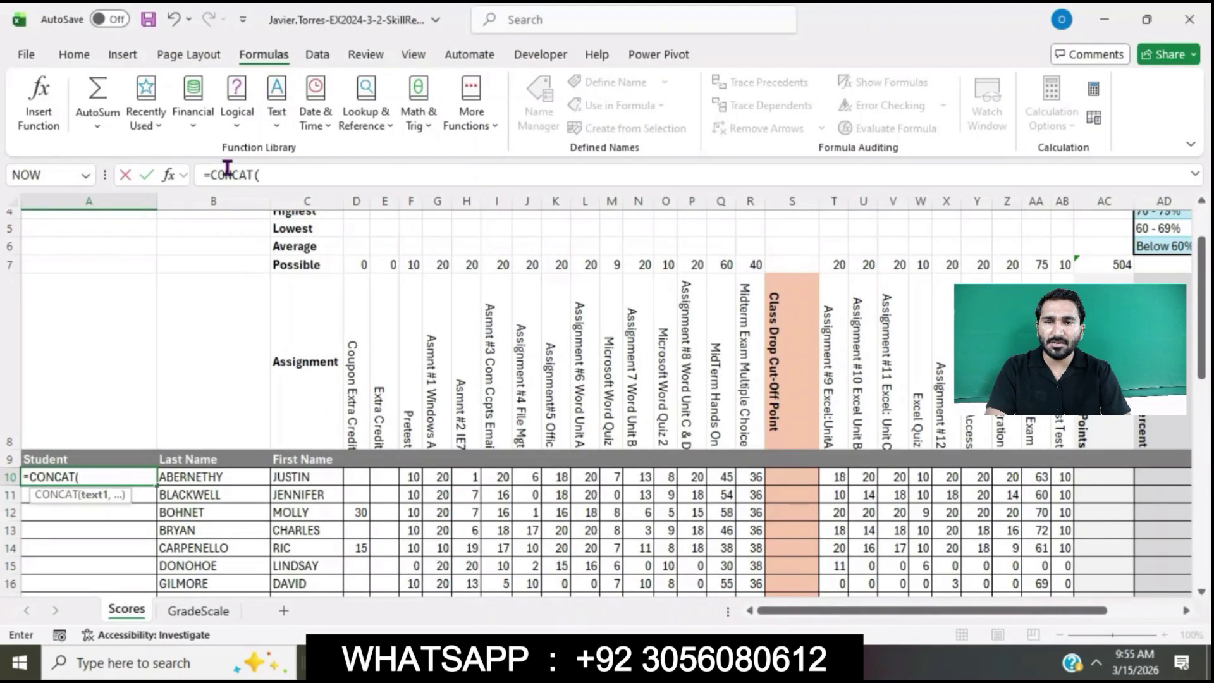
left_click(169, 177)
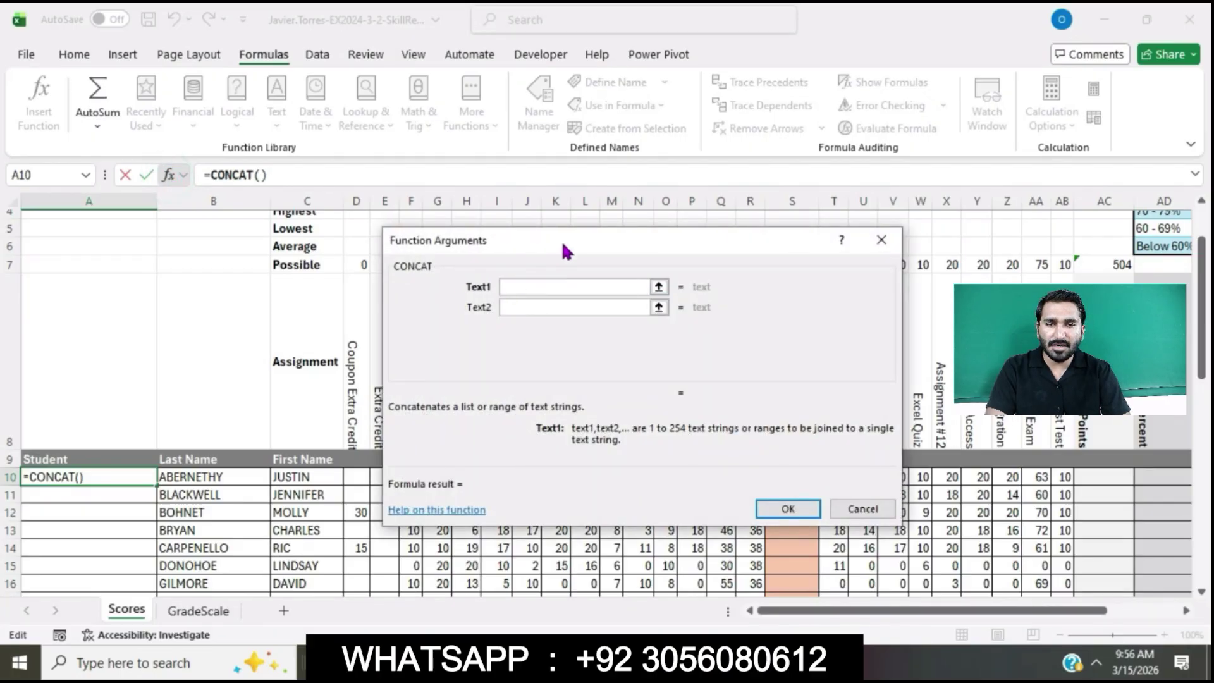
left_click(328, 476)
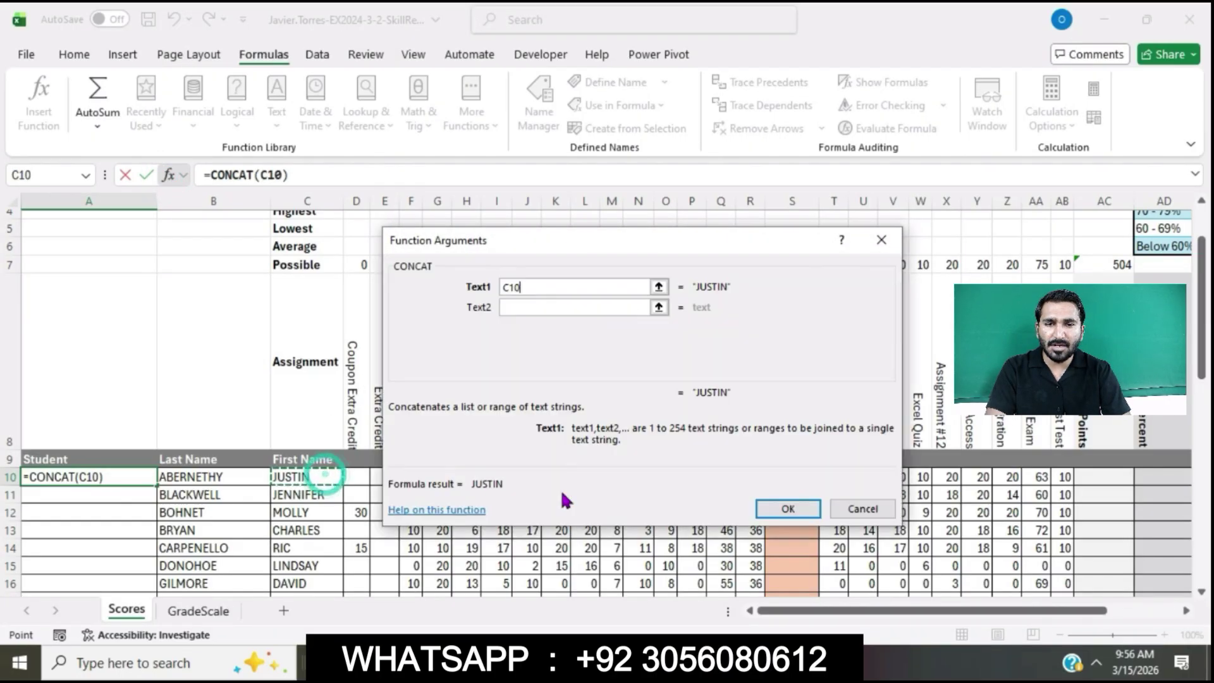
Step: Check step 5 in the browser instructions and set the CONCAT function's Text2 argument to a quoted space, " "
key("alt+Tab")
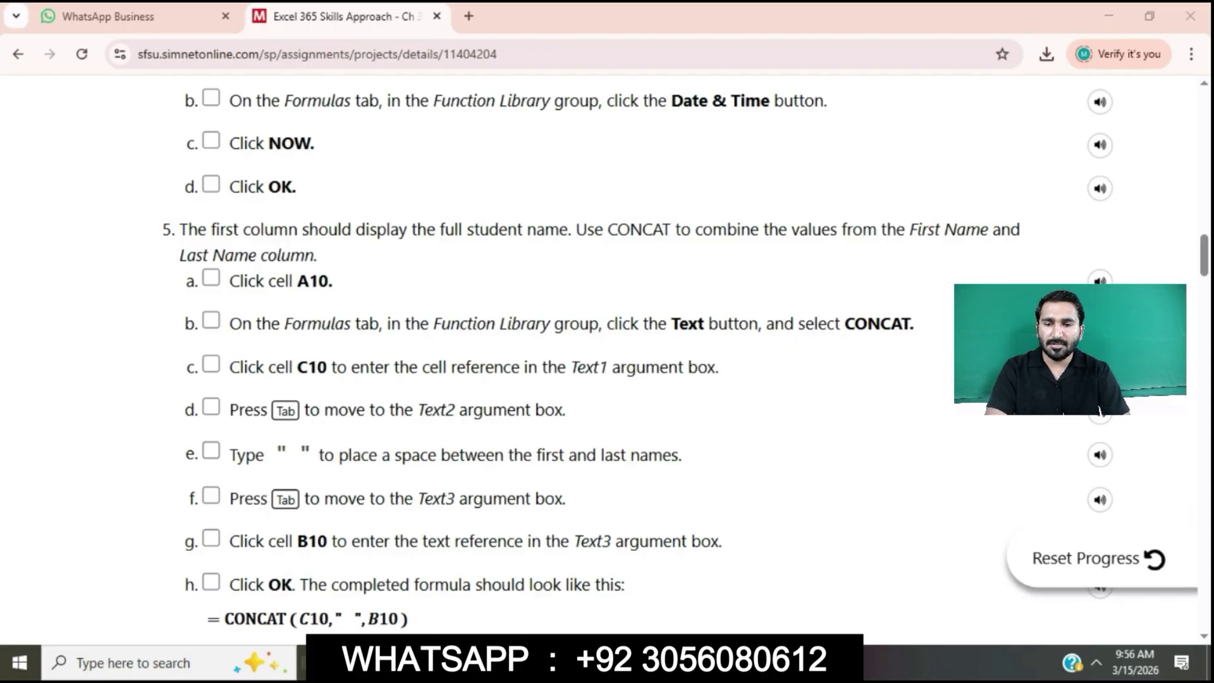
key("alt+Tab")
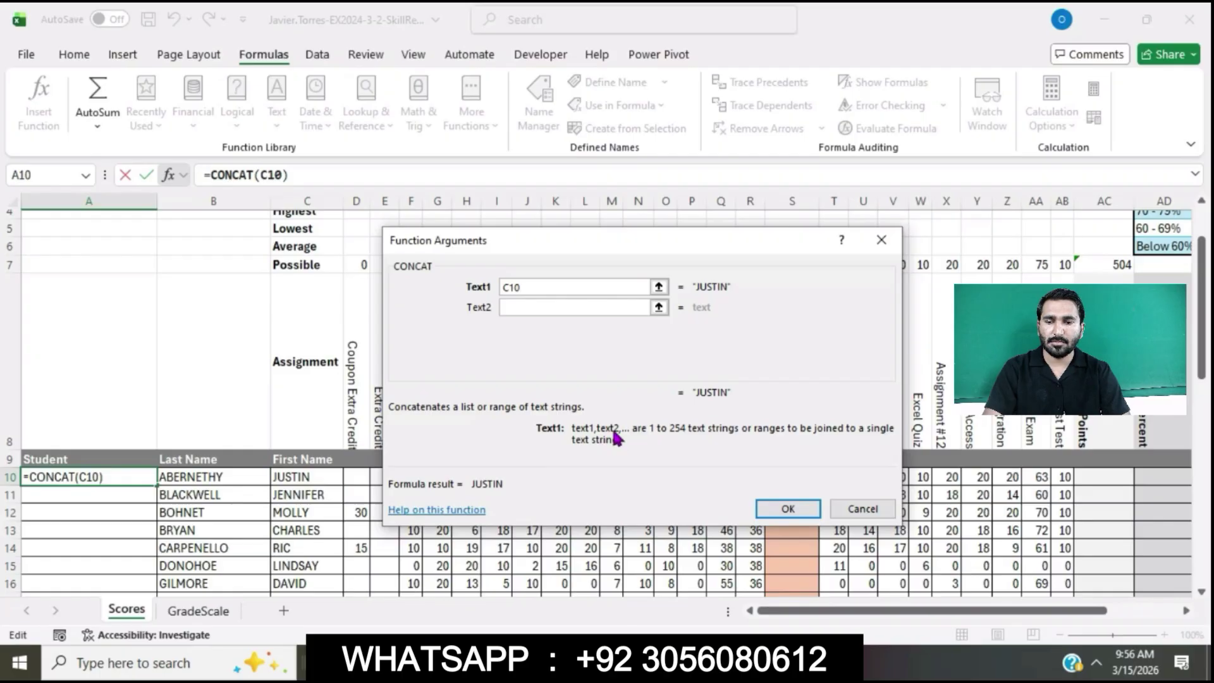
left_click(604, 308)
type("\" ")
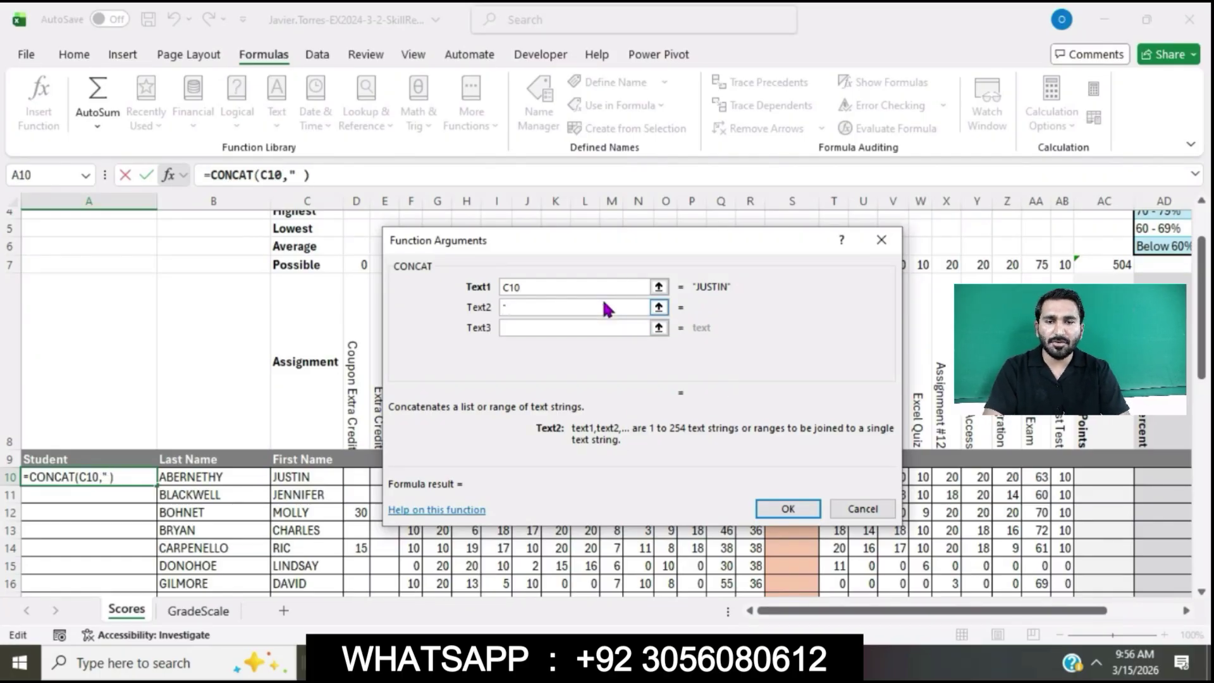
type("\"")
key("Tab")
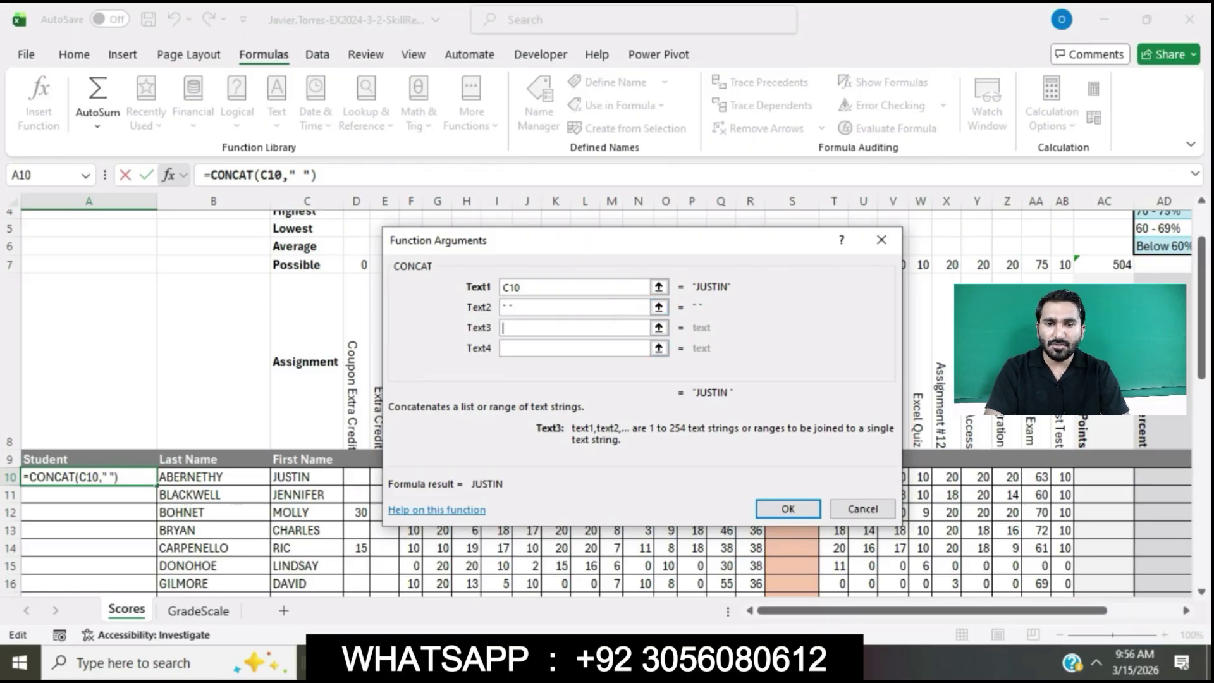
Step: Set CONCAT's Text3 argument to B10, check it against the browser instructions, and complete the formula =CONCAT(C10," ",B10) in A10
key("alt+Tab")
scroll(336, 505, "down", 1)
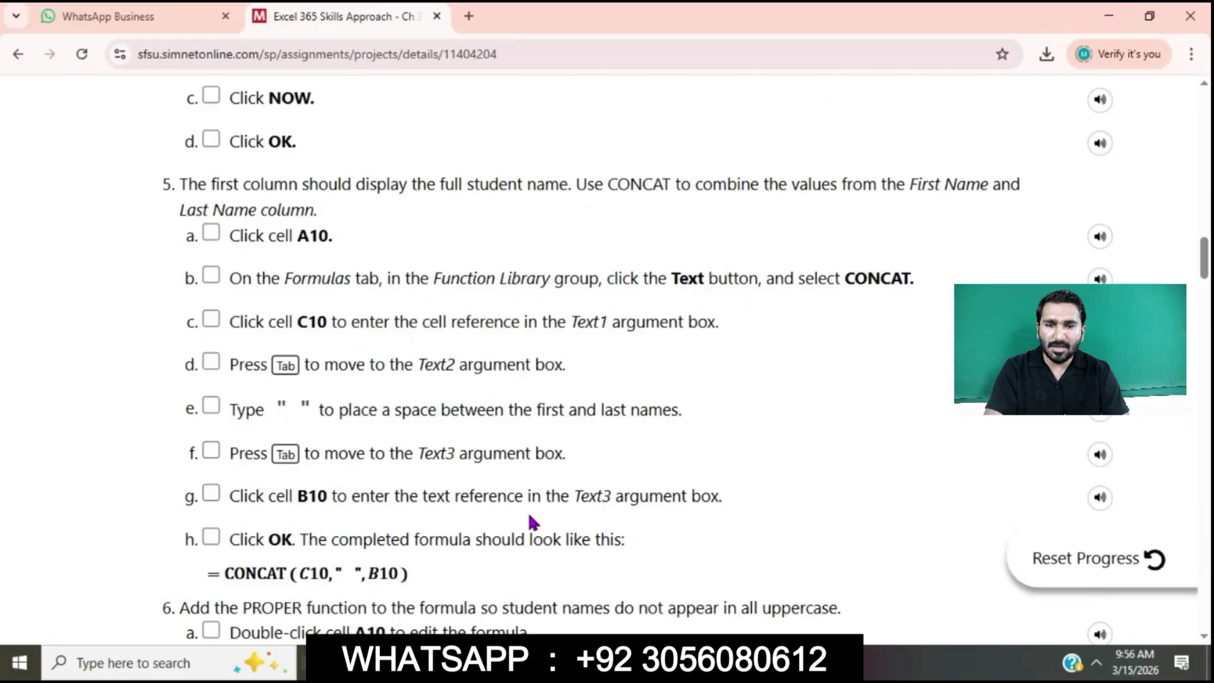
key("alt+Tab")
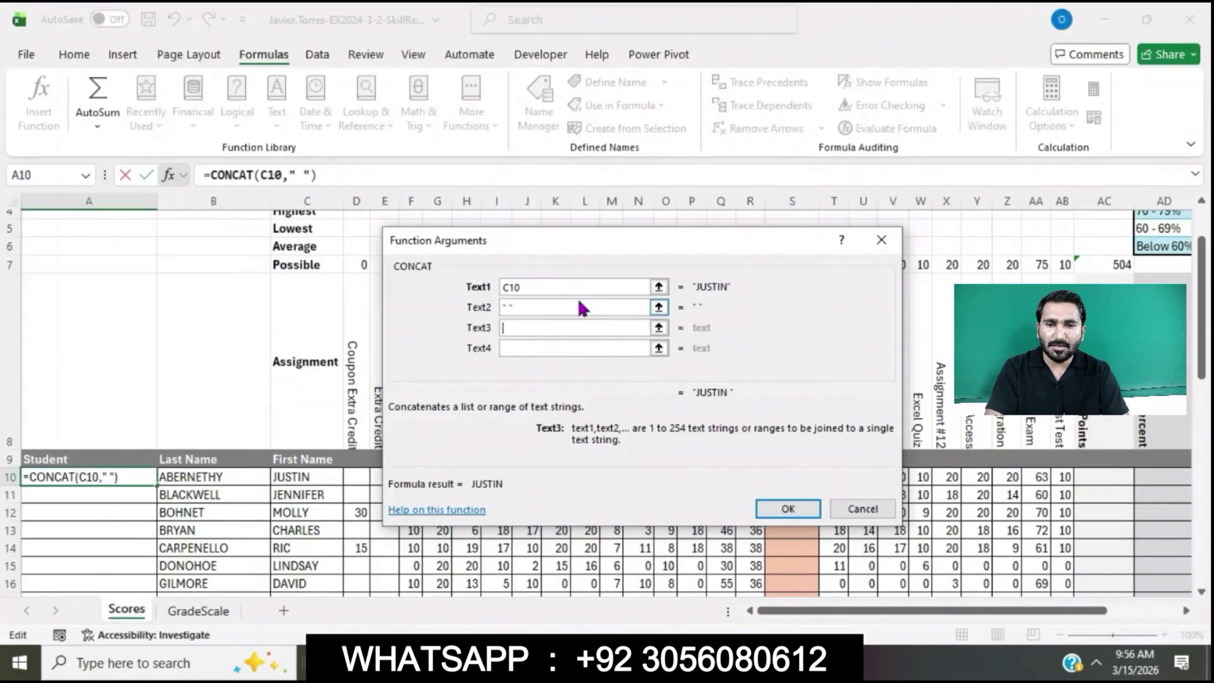
left_click(214, 477)
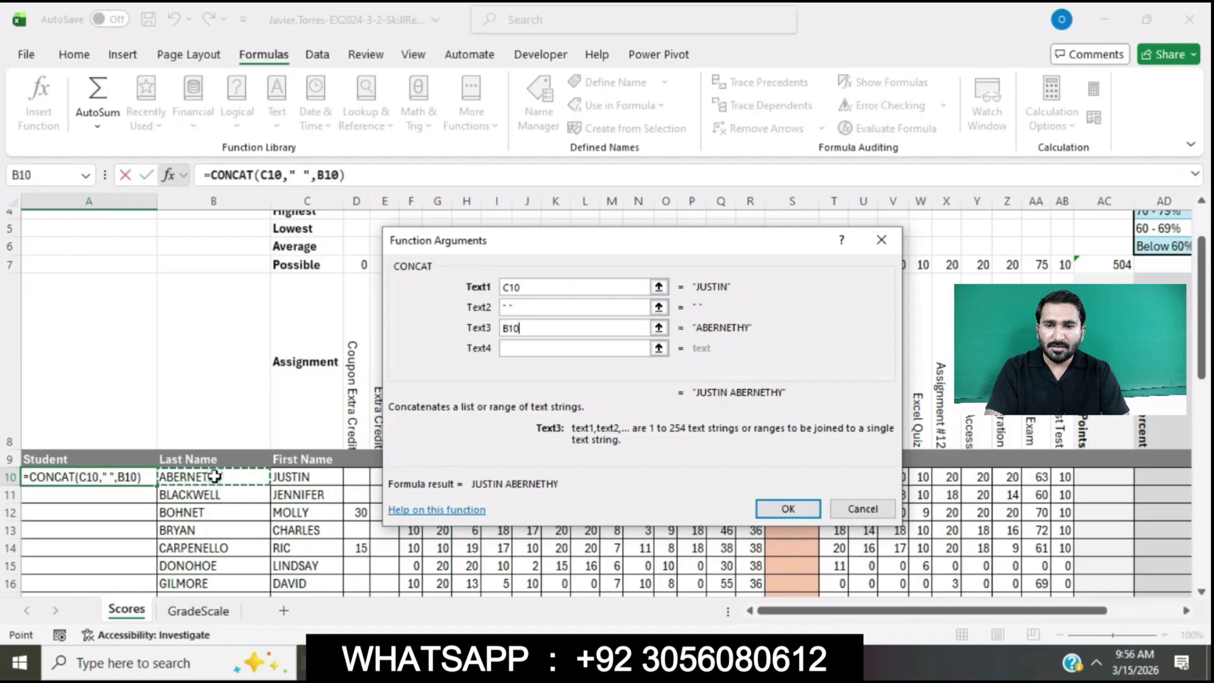
key("alt+Tab")
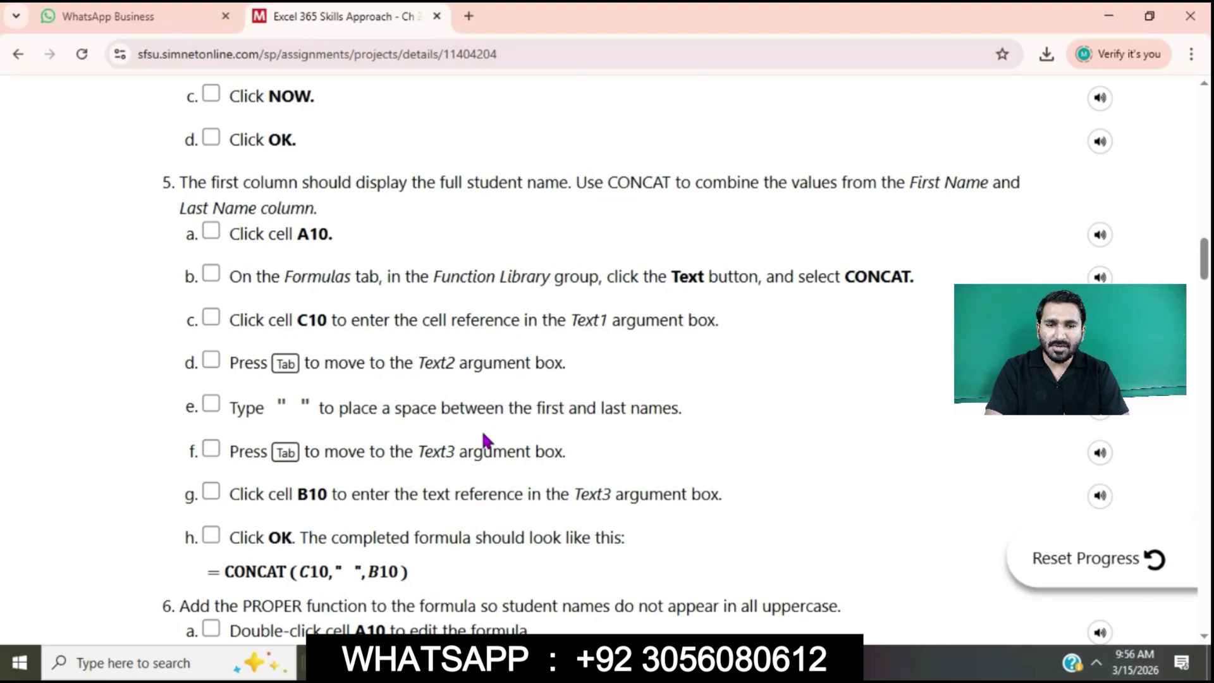
scroll(481, 430, "down", 1)
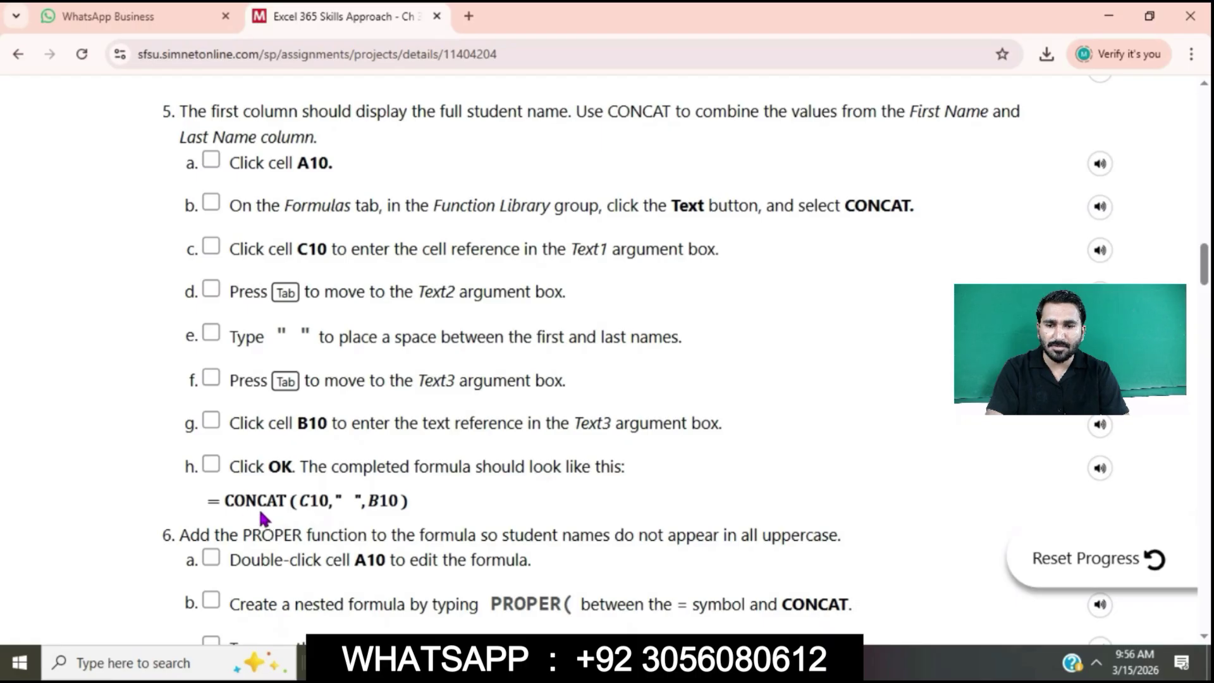
key("alt+Tab")
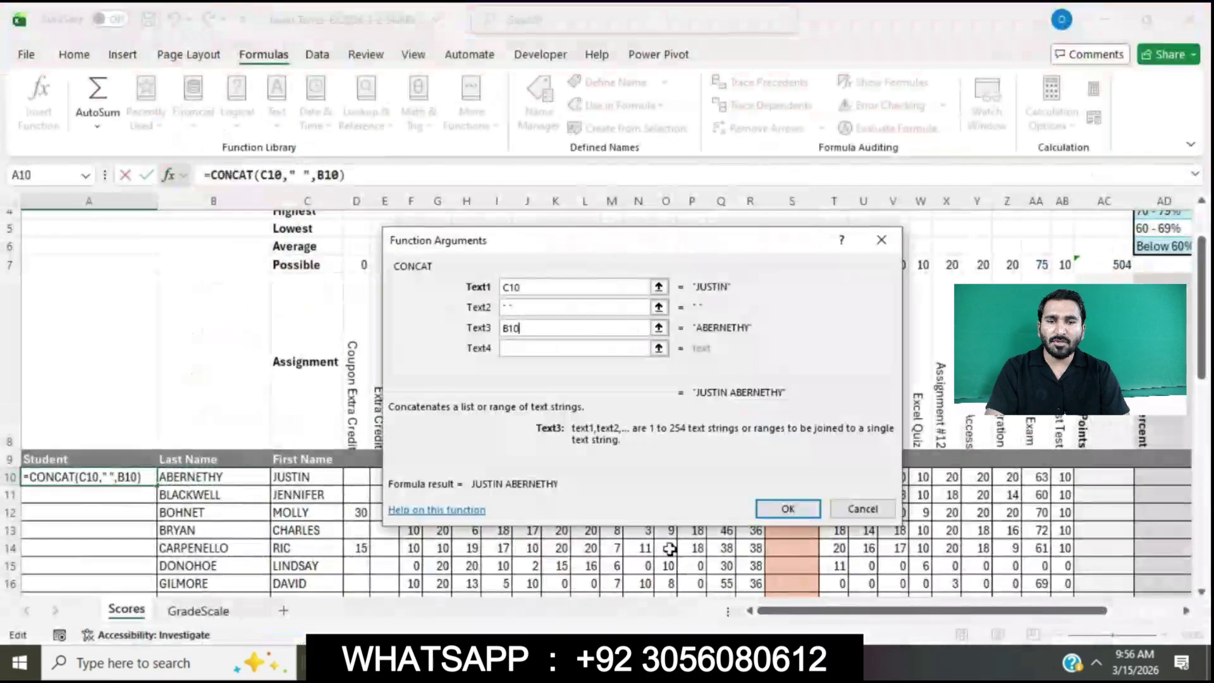
left_click(778, 510)
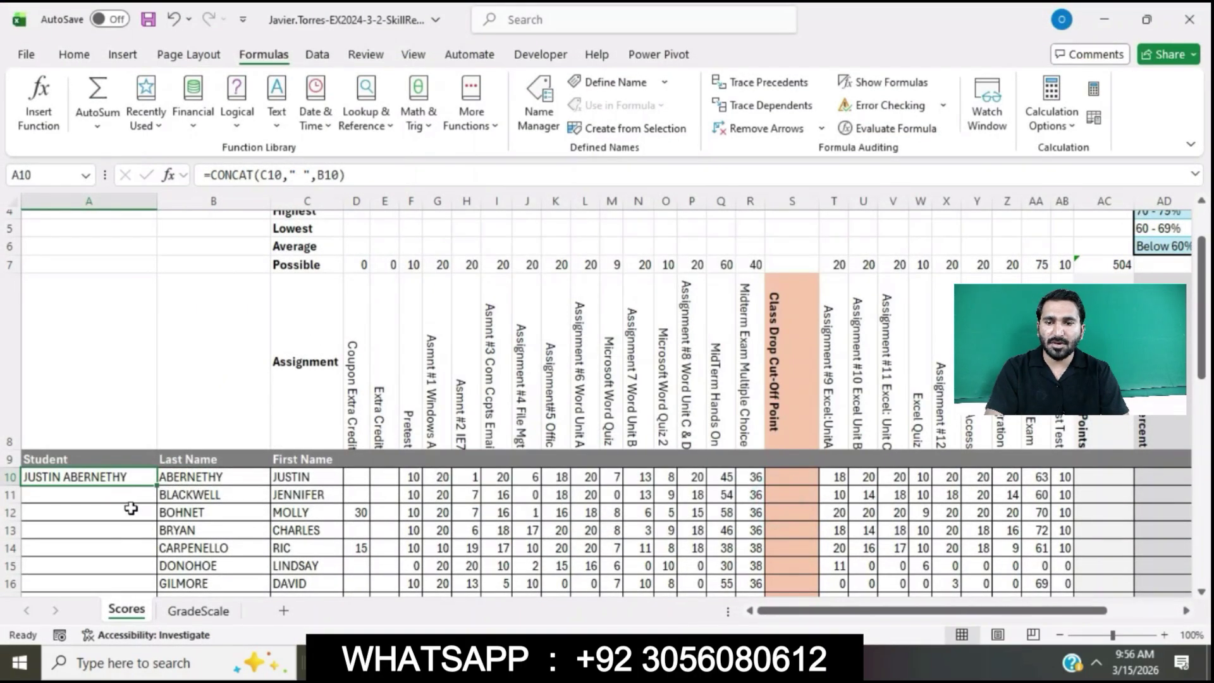
Step: Switch to the browser and read project step 6 on nesting the CONCAT formula inside the PROPER function
key("alt+Tab")
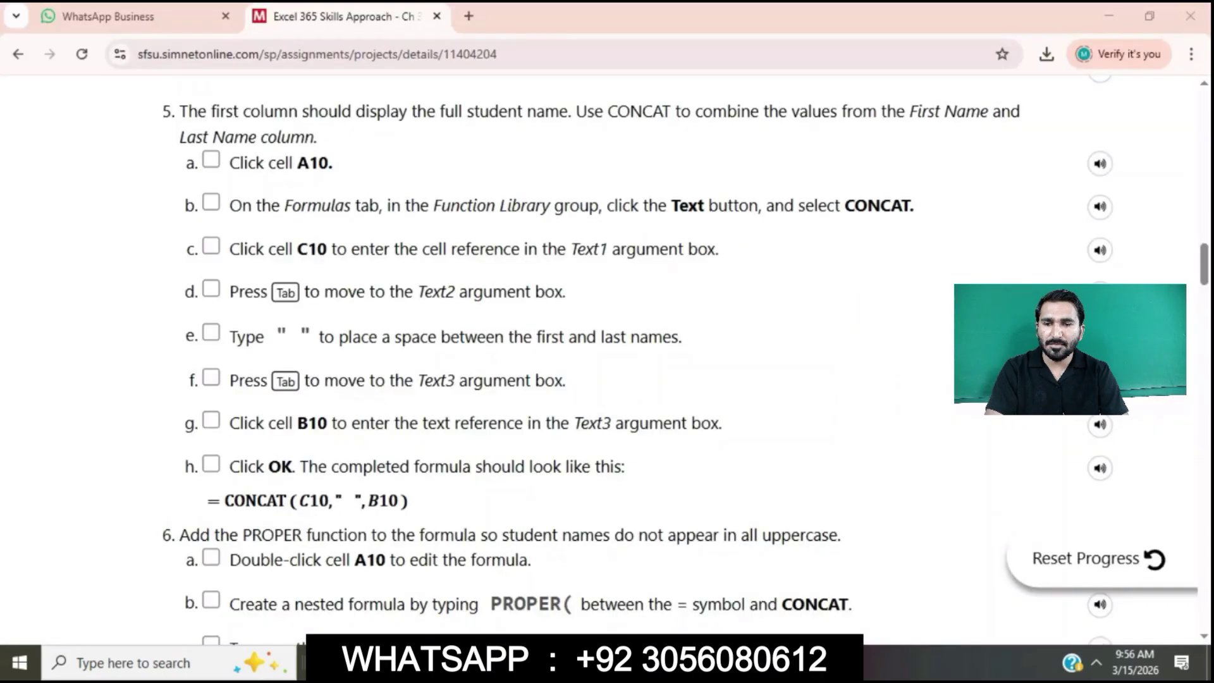
scroll(558, 443, "down", 3)
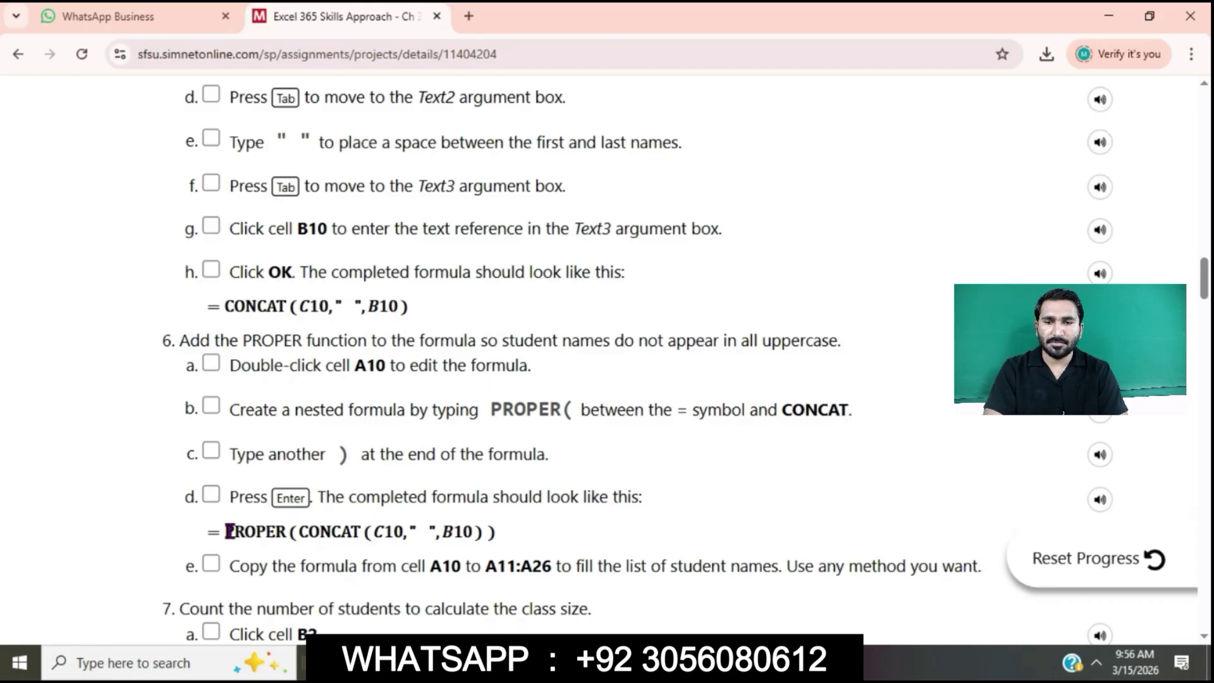
left_click_drag(229, 535, 490, 533)
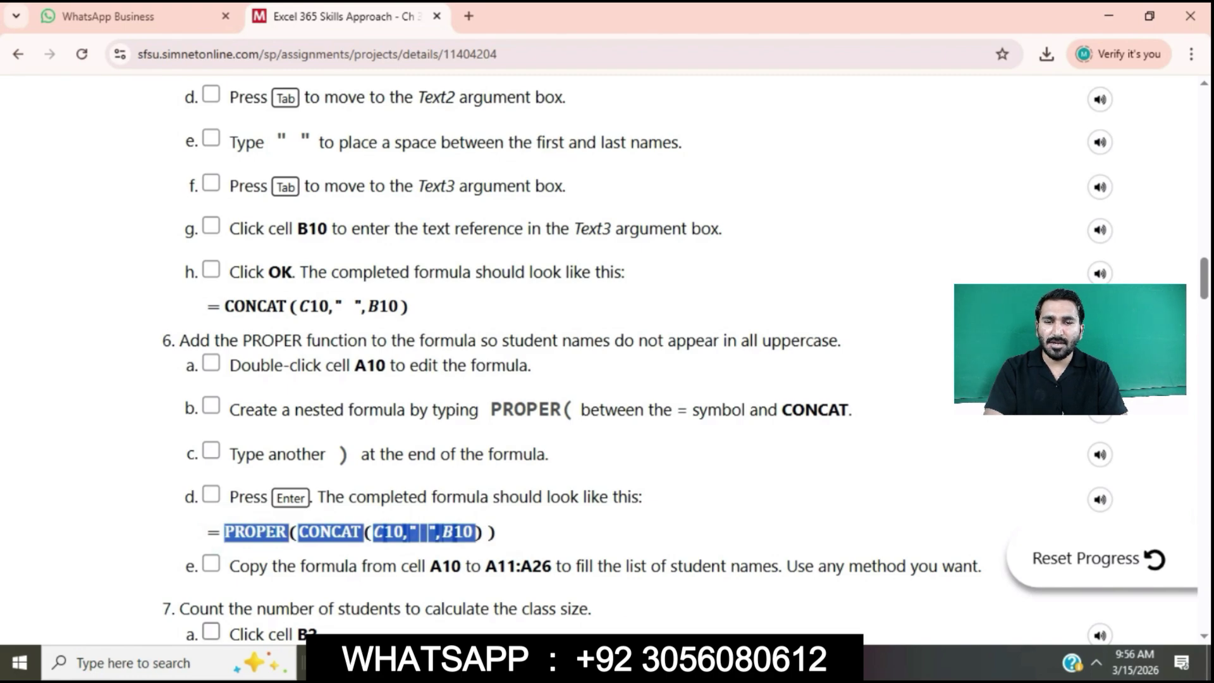
left_click(320, 662)
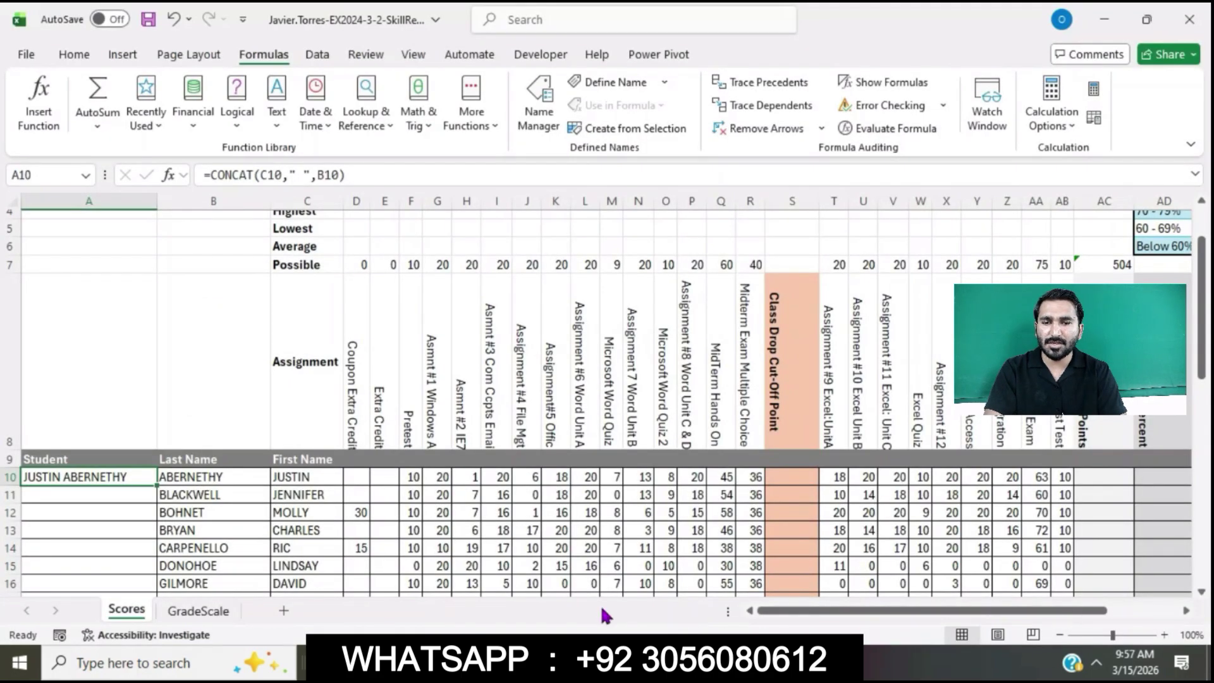
left_click(607, 662)
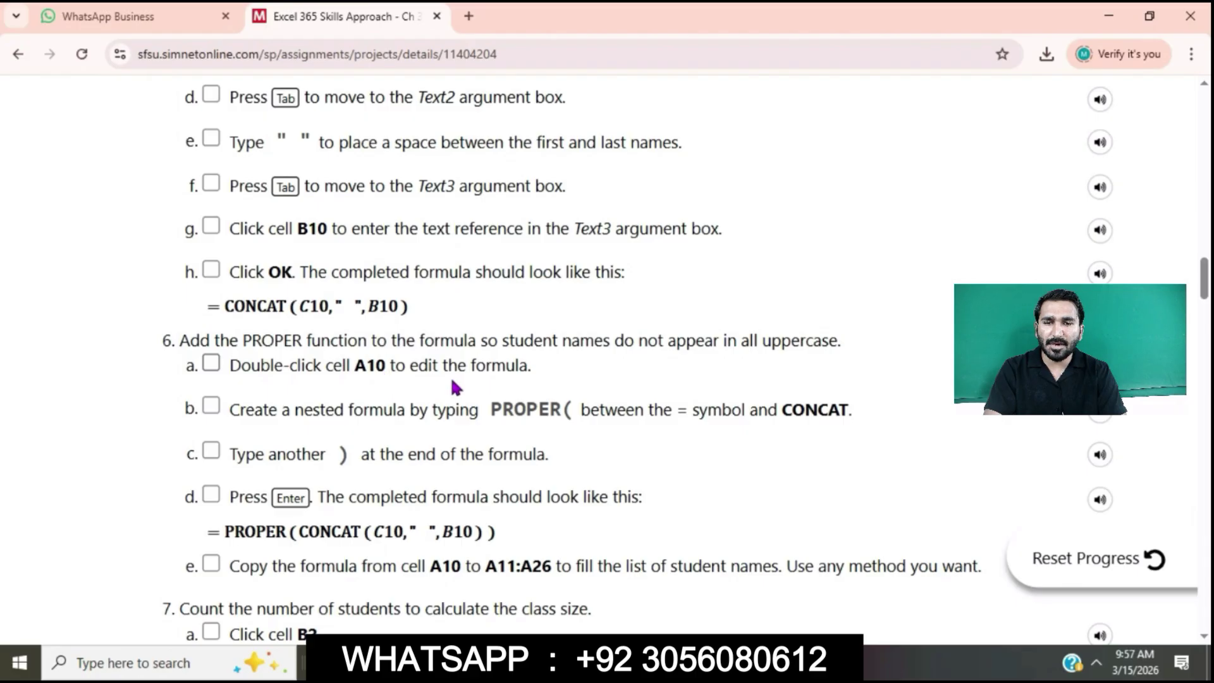
Step: Switch to Excel and nest the A10 formula inside PROPER so that it reads =PROPER(CONCAT(C10," ",B10))
left_click(320, 662)
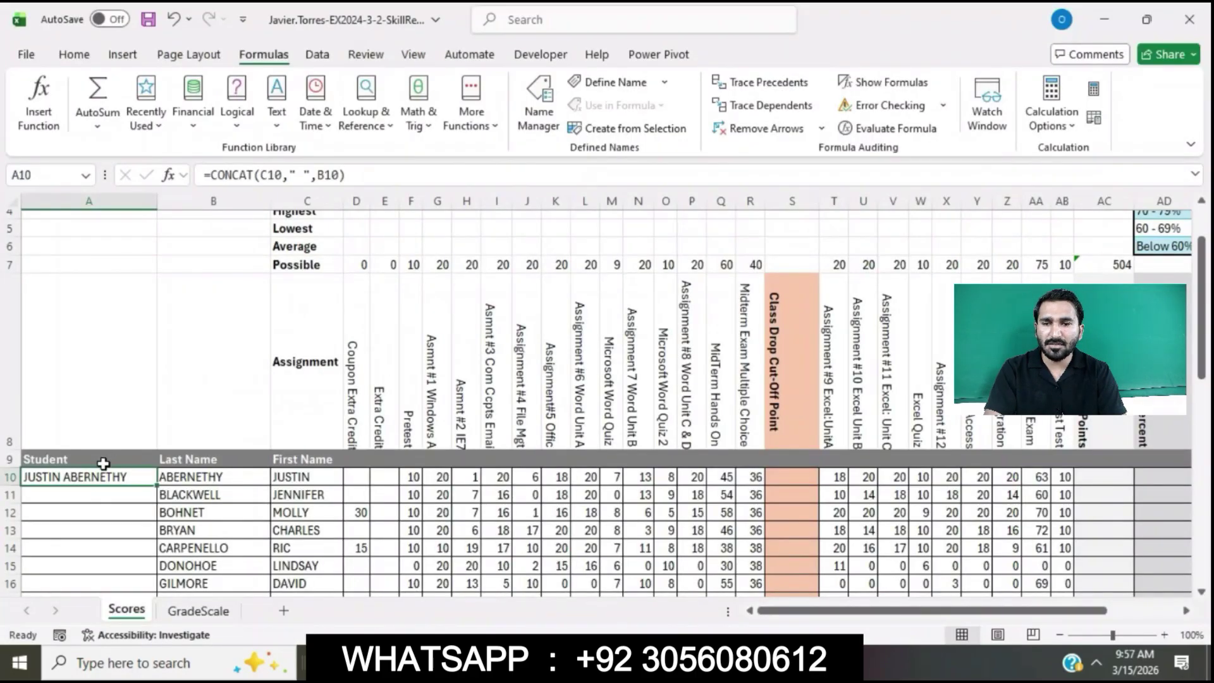
left_click(214, 177)
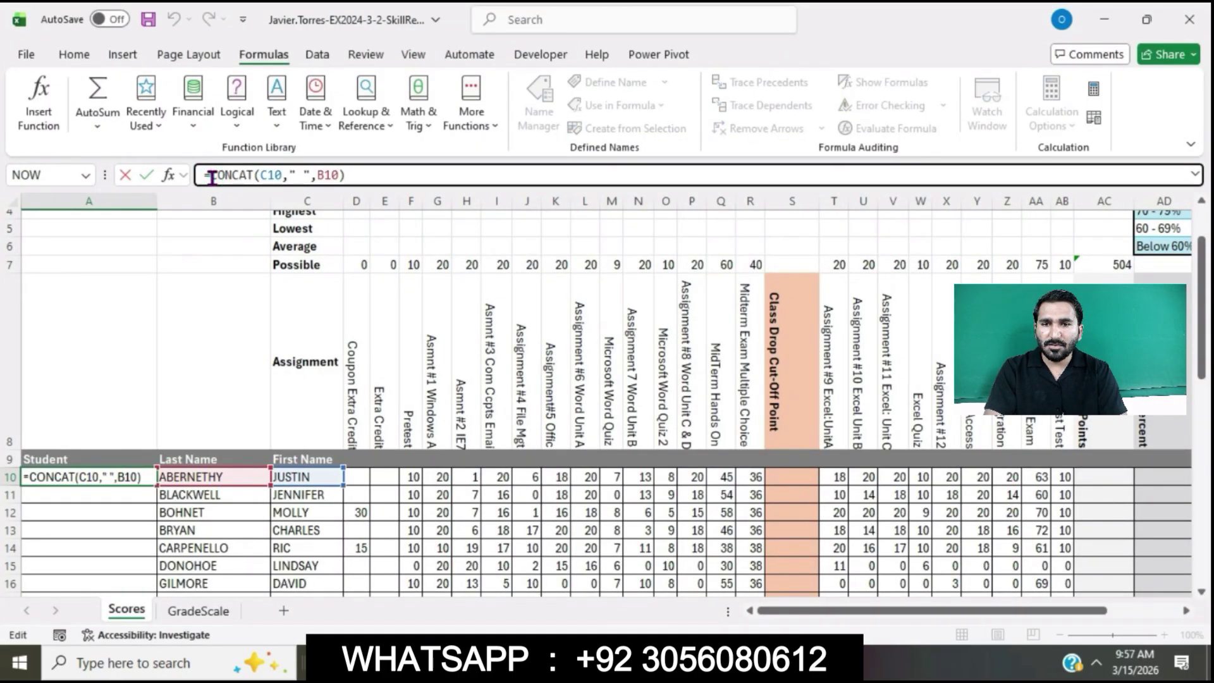
type("PROPER")
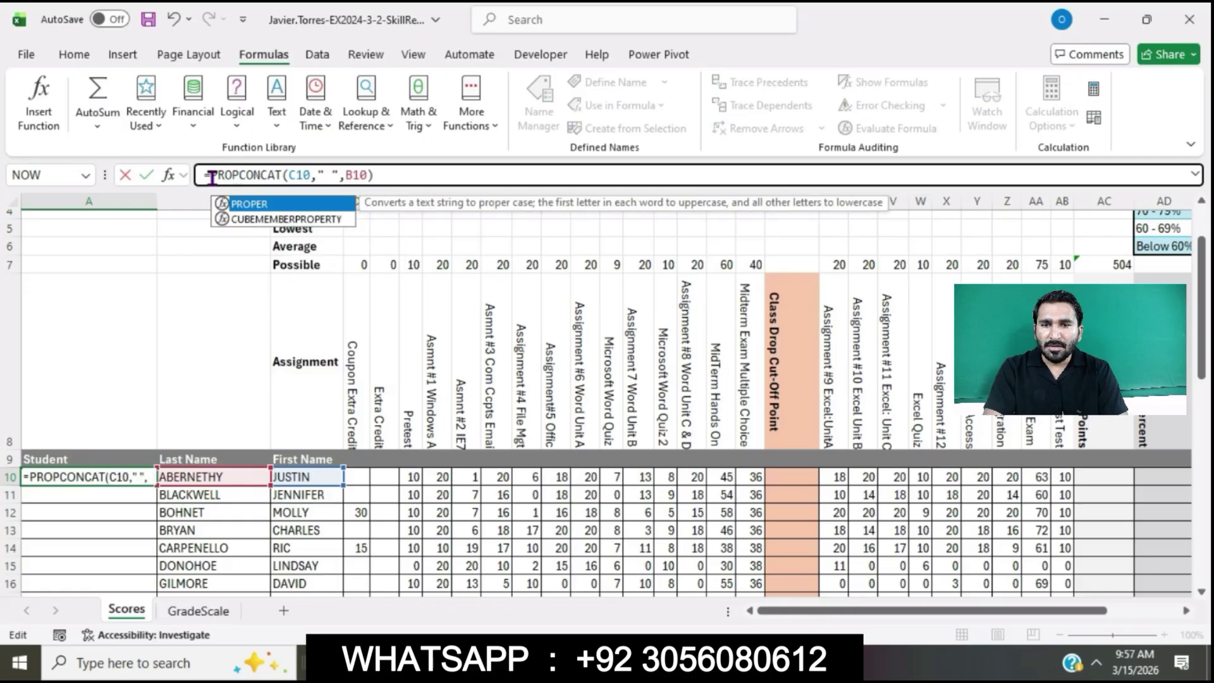
double_click(278, 204)
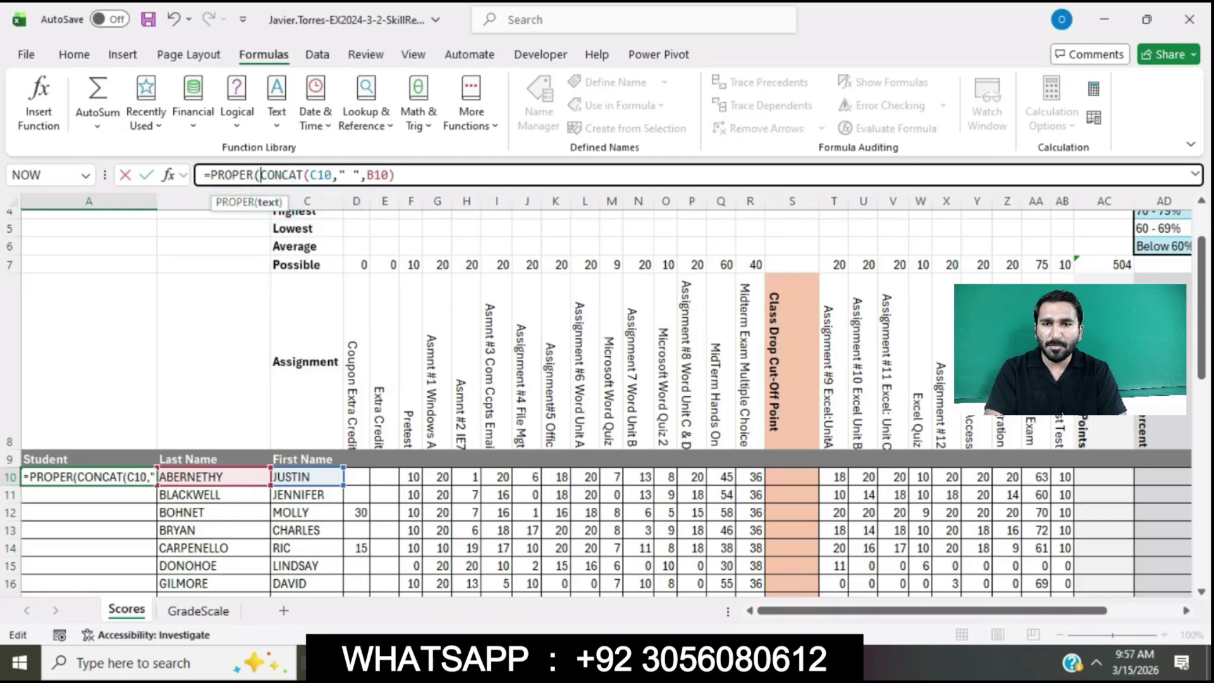
key("alt+Tab")
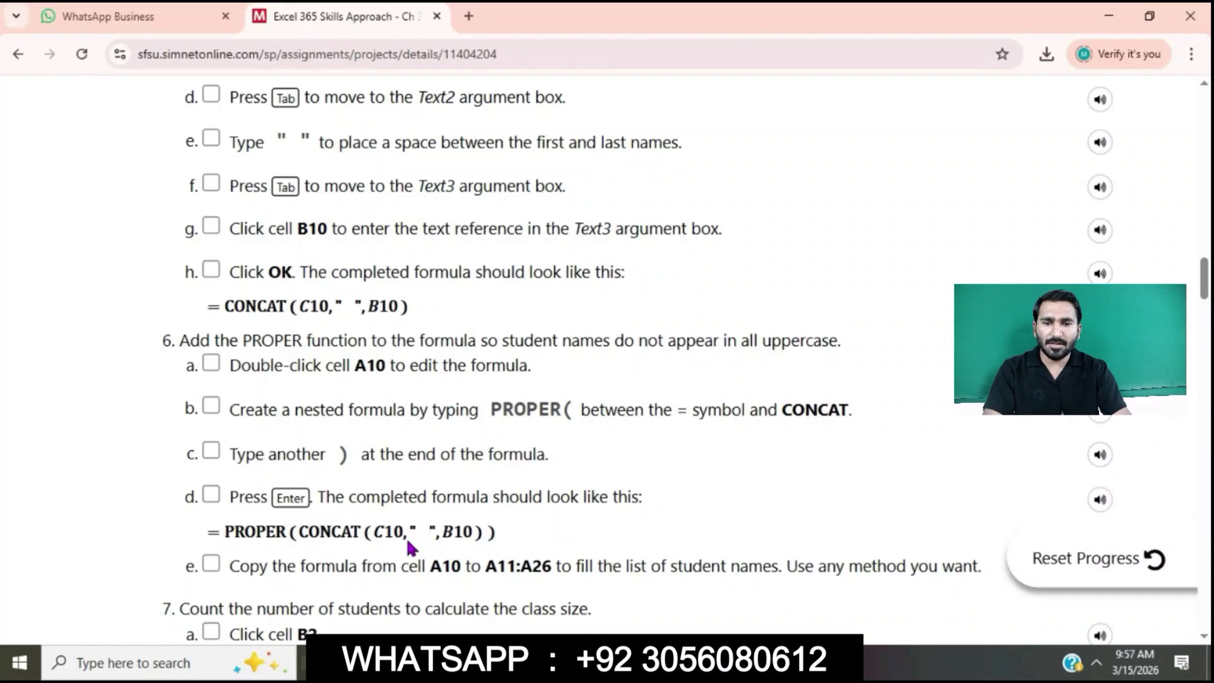
key("alt+Tab")
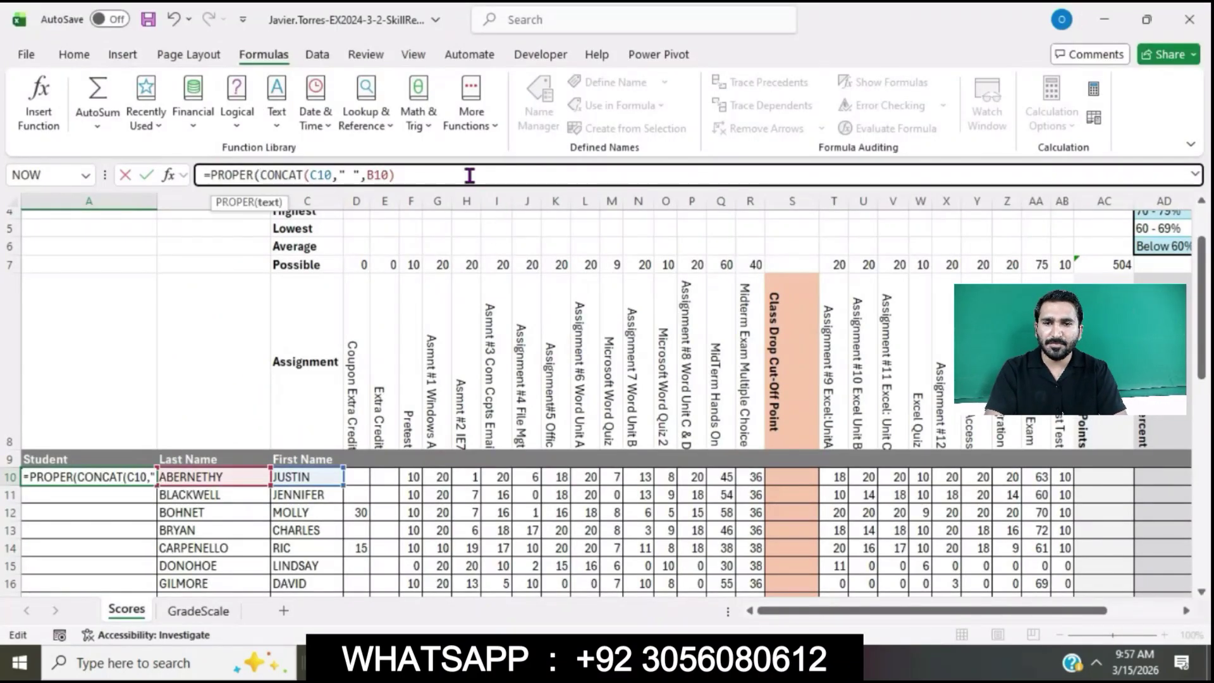
left_click(470, 175)
type(")")
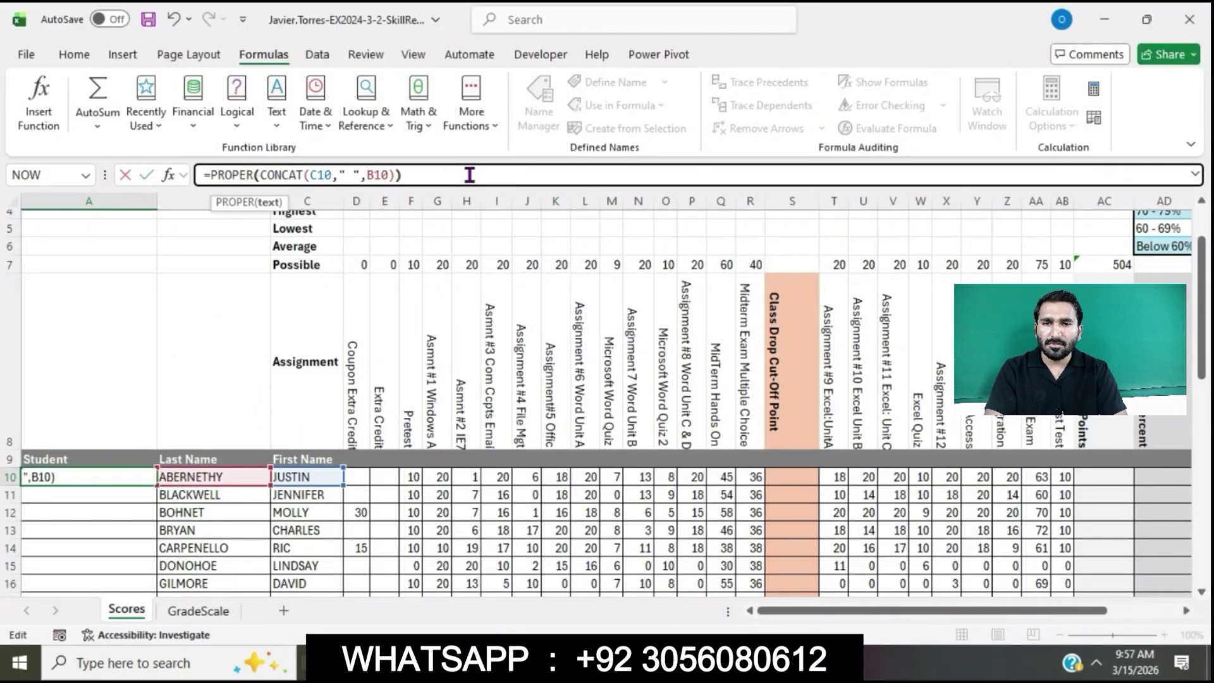
key("Return")
Step: Check step 6 in the browser instructions, confirm the PROPER formula in Excel, and copy it from A10 to A11:A26
key("alt+Tab")
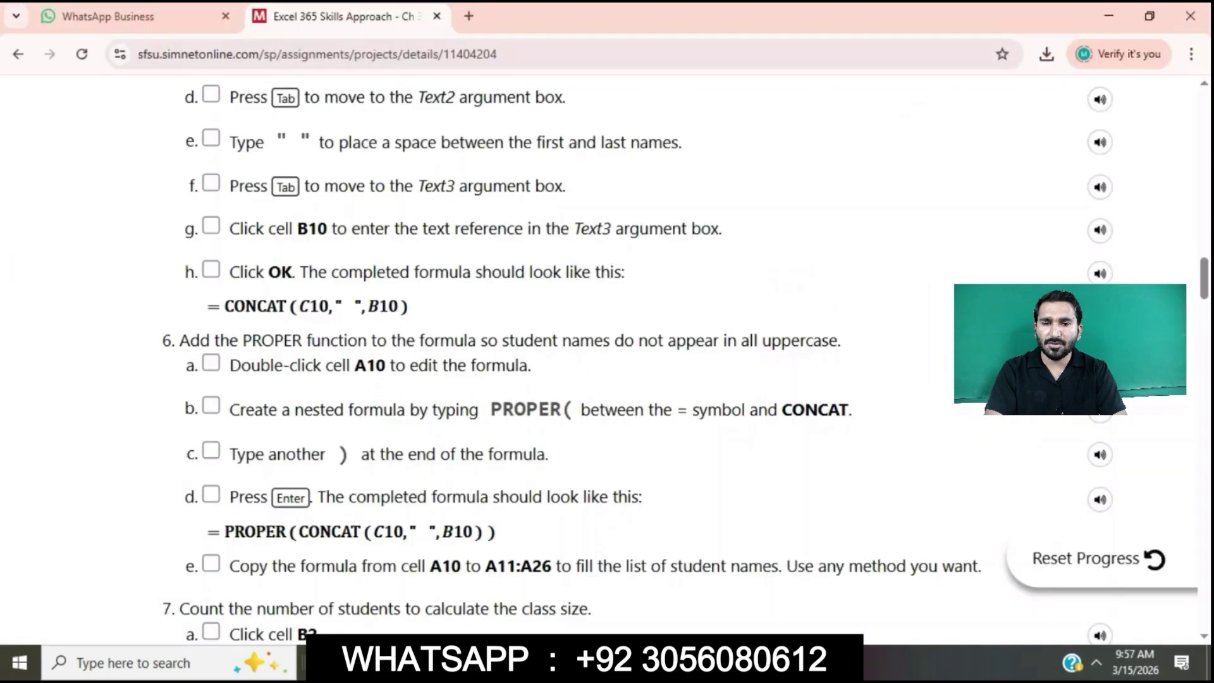
scroll(596, 441, "down", 3)
scroll(595, 441, "down", 3)
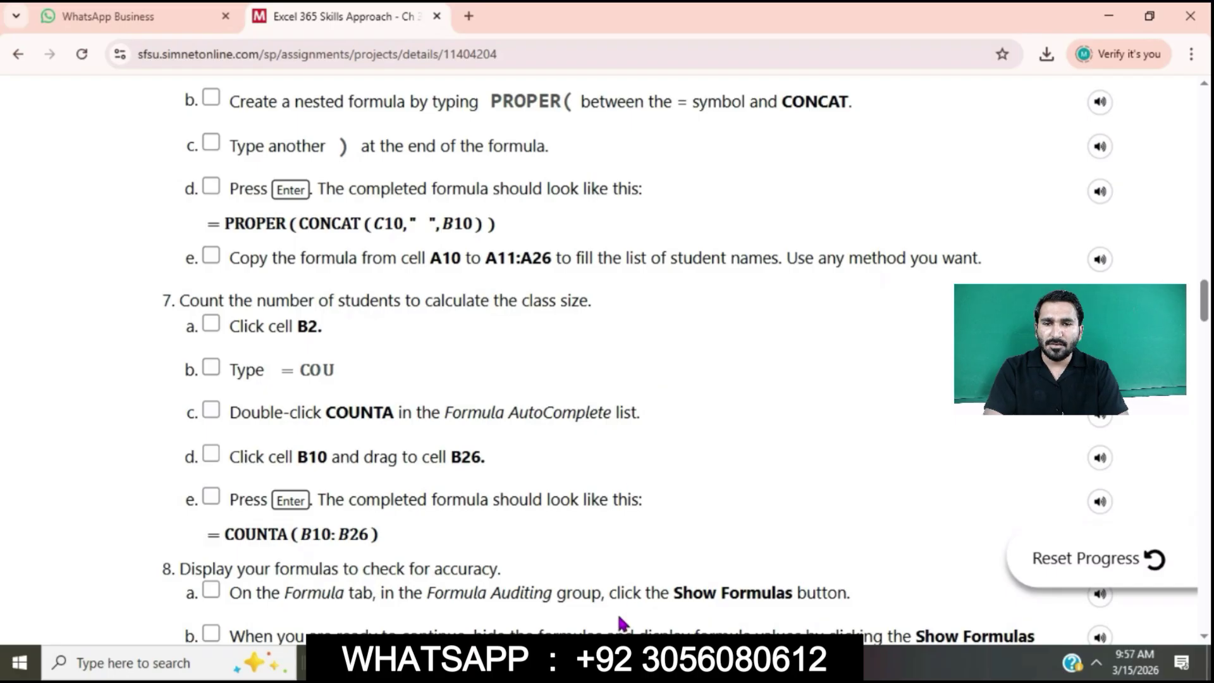
left_click(623, 662)
left_click(117, 475)
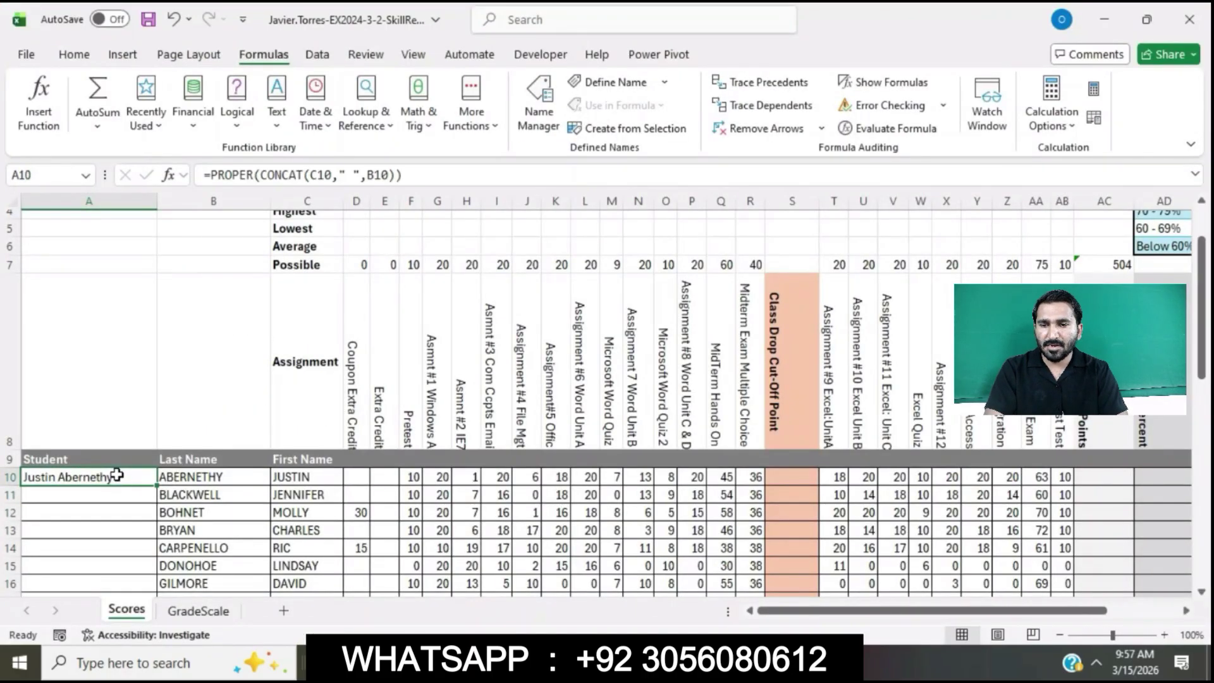
left_click_drag(157, 485, 128, 528)
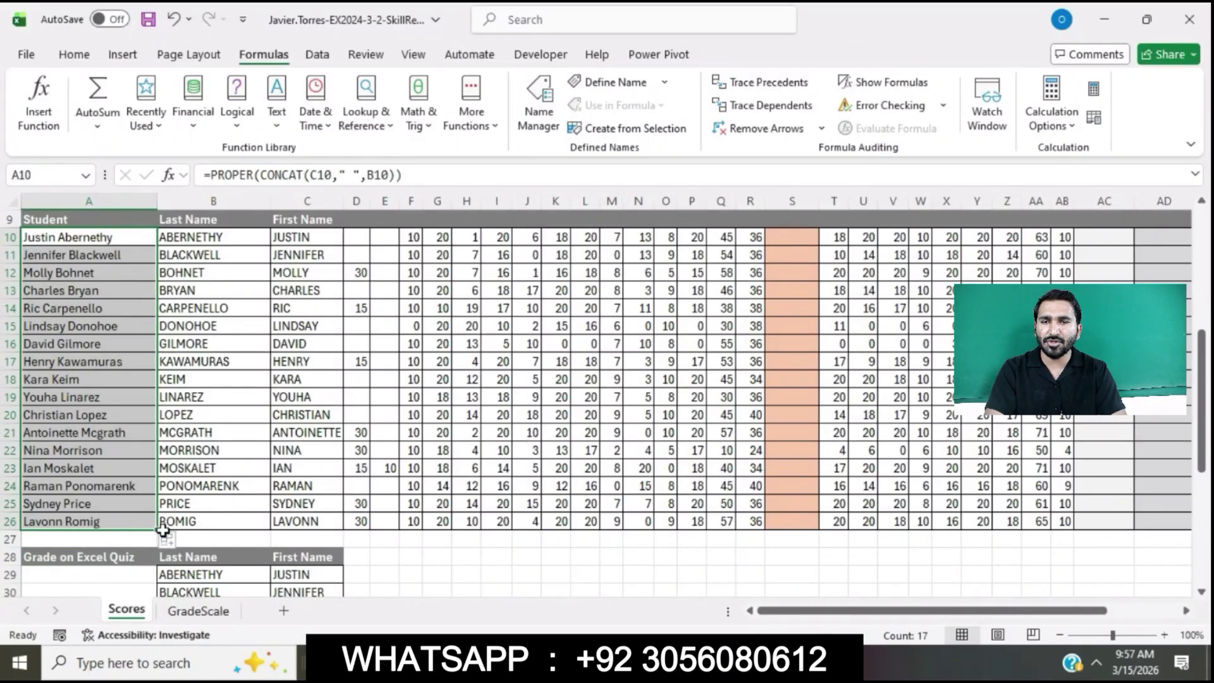
left_click(217, 518)
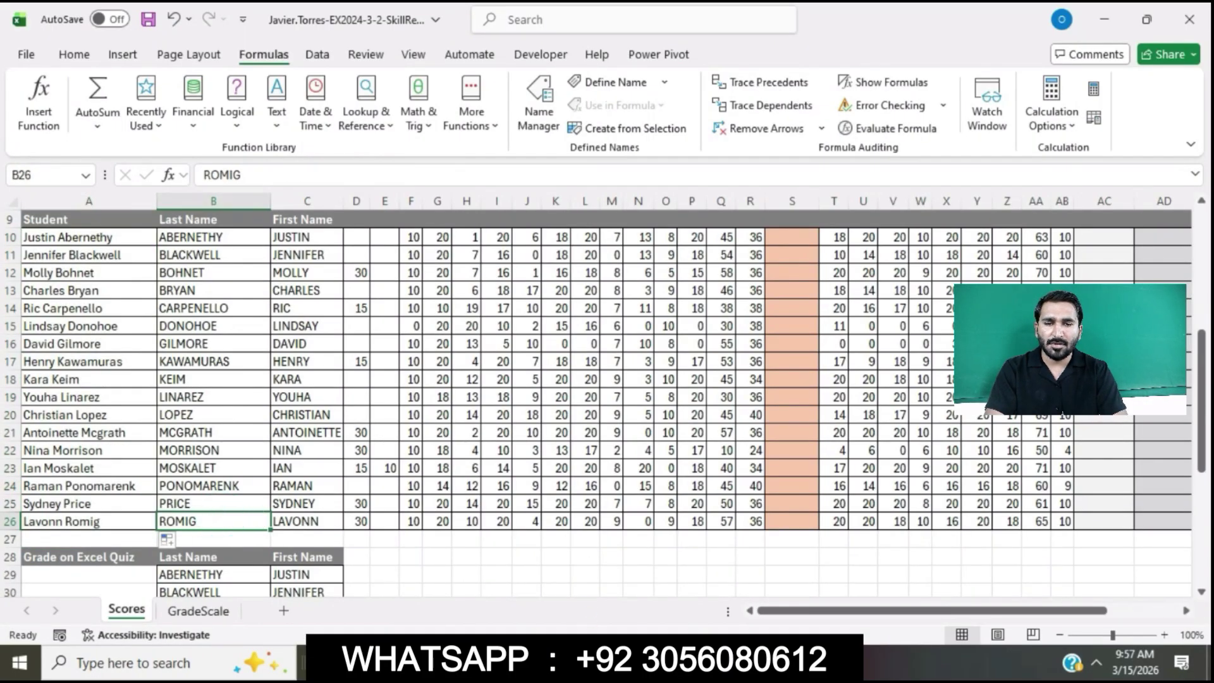
Step: Read step 7 in the browser instructions and start a COUNTA formula in Excel's Class size cell B2
key("alt+Tab")
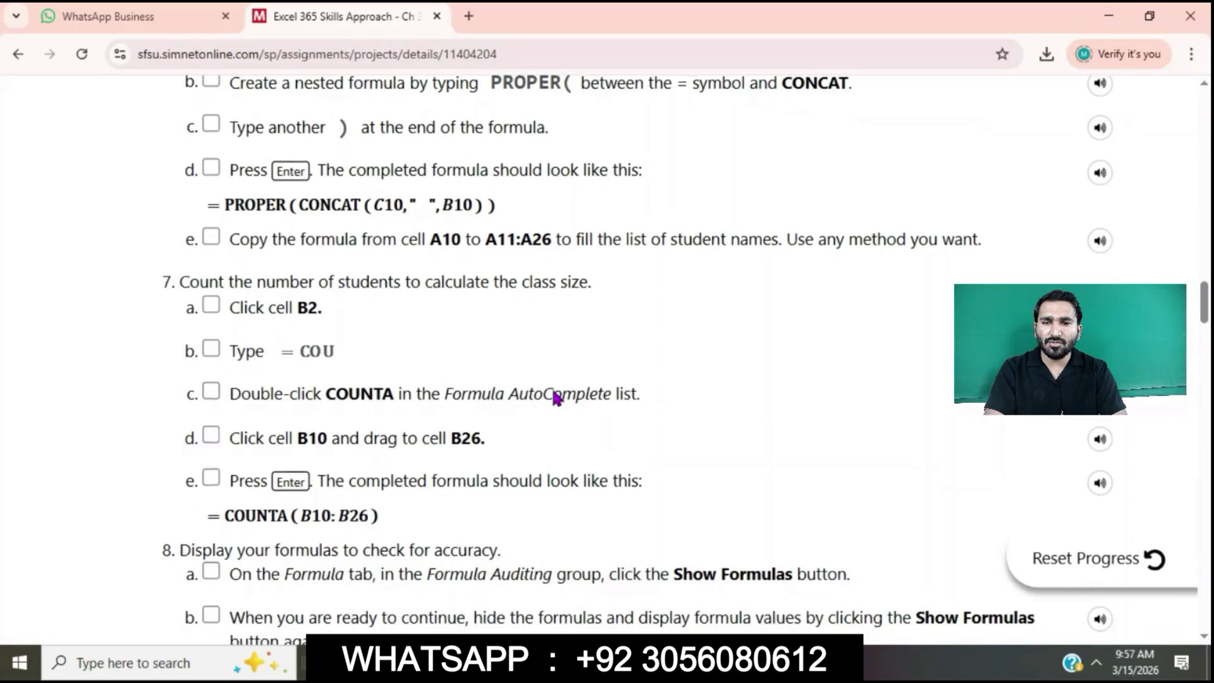
scroll(555, 395, "down", 1)
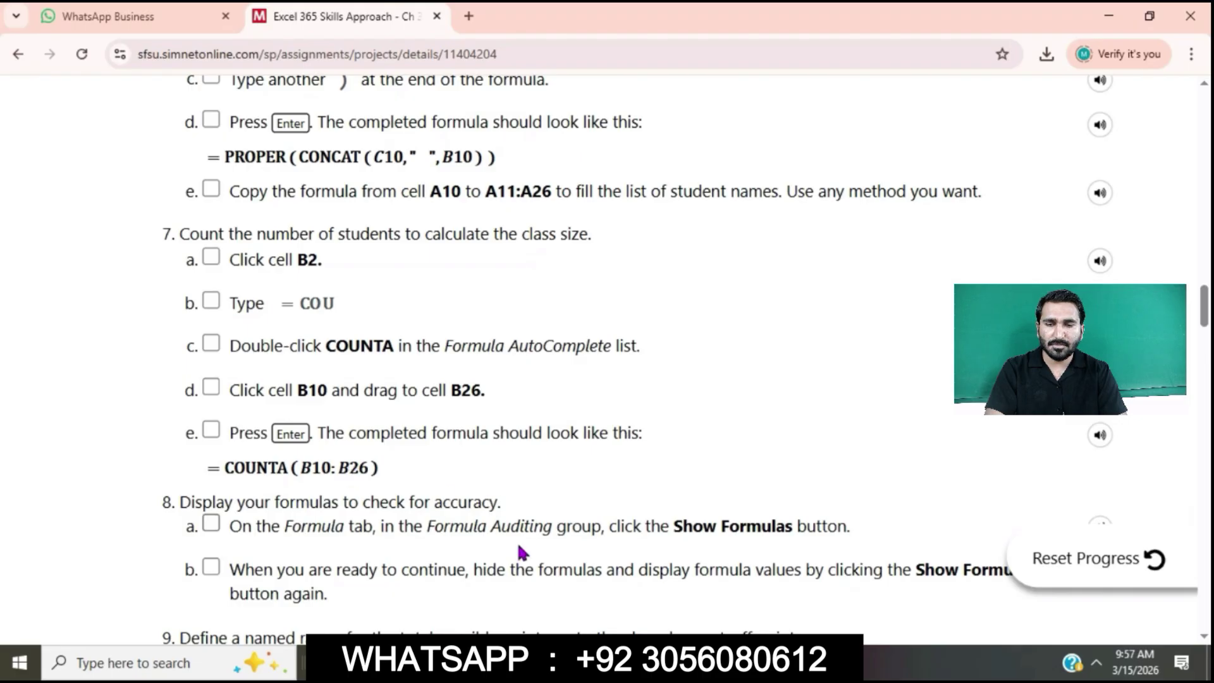
key("alt+Tab")
scroll(452, 394, "up", 3)
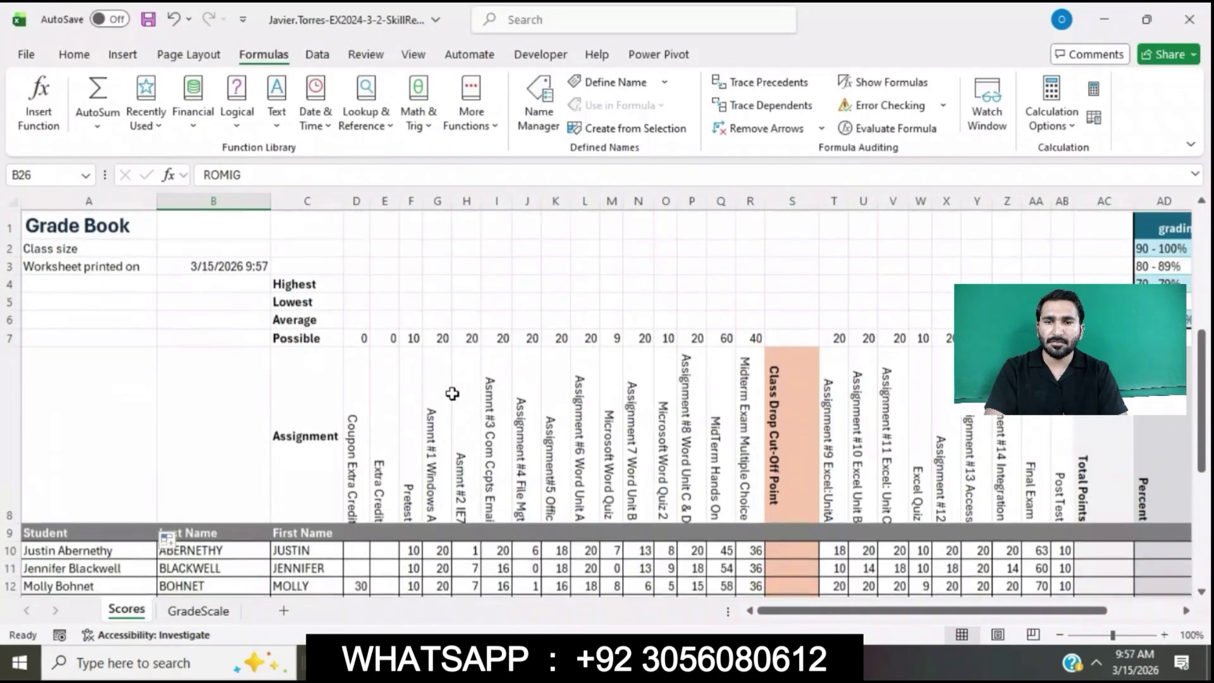
left_click(232, 245)
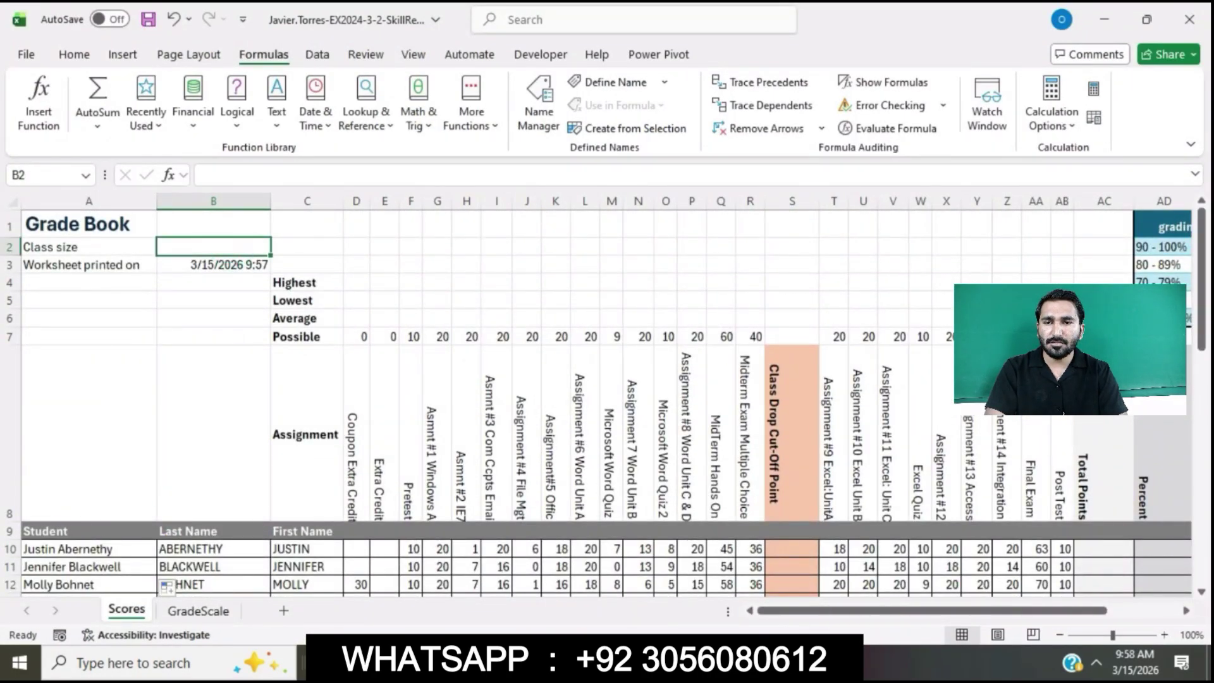
key("alt+Tab")
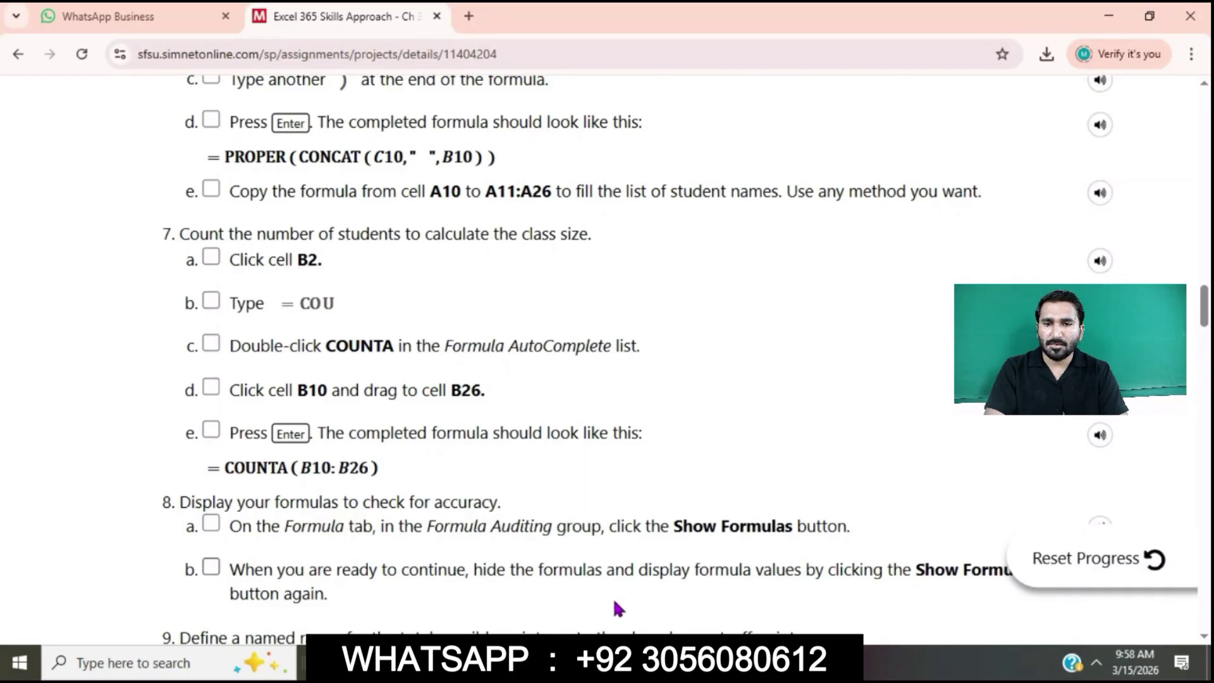
key("alt+Tab")
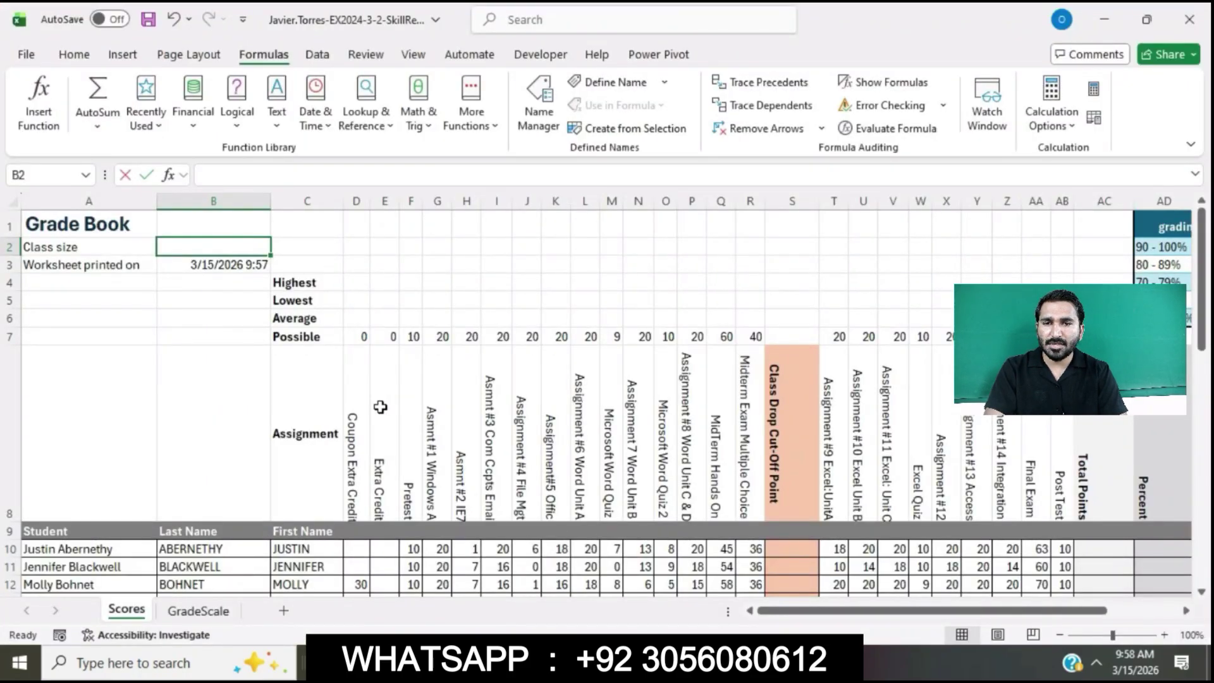
type("=")
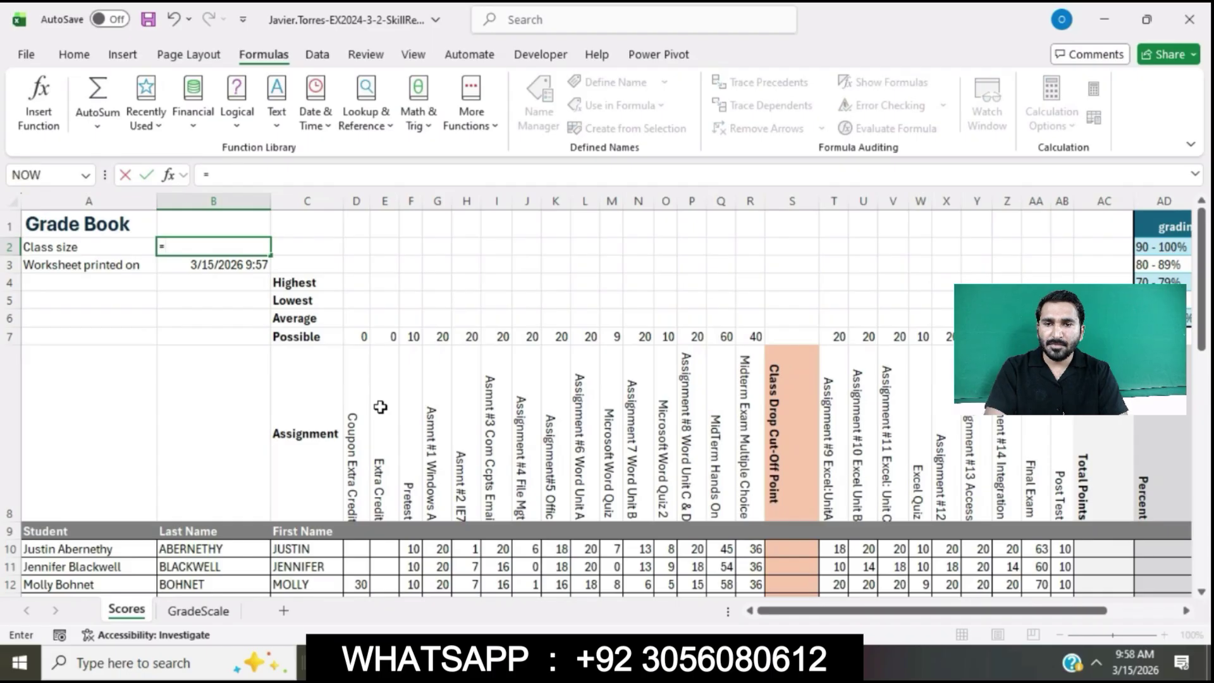
type("COU")
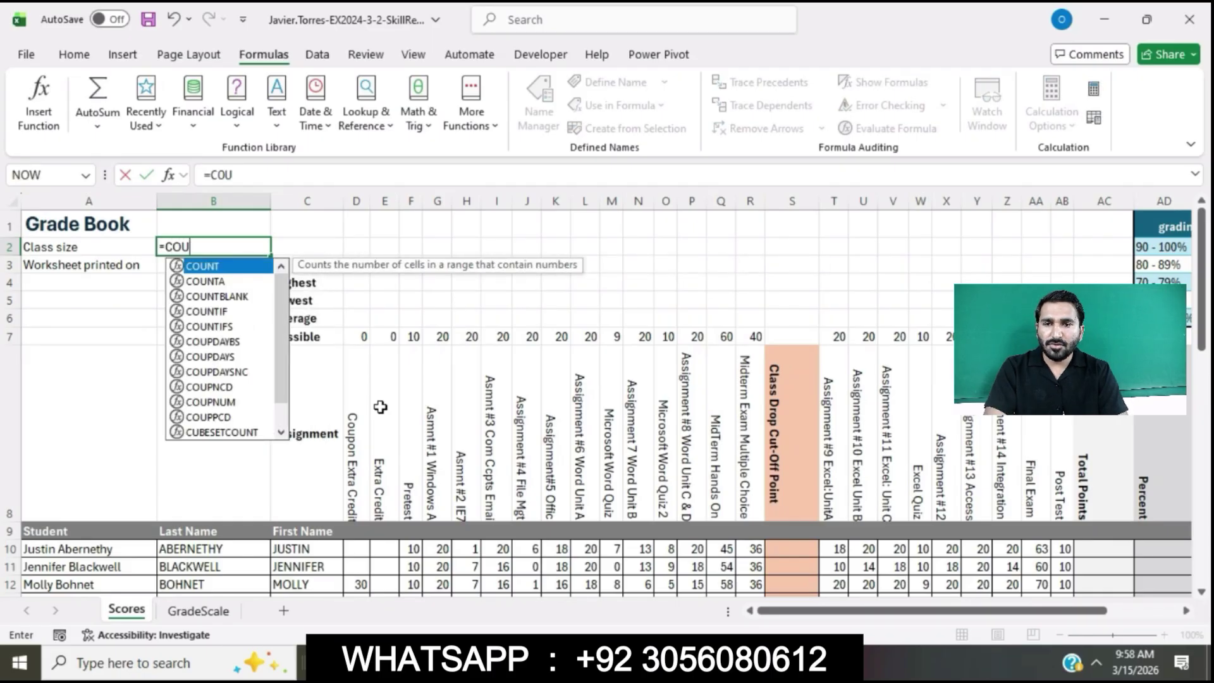
double_click(218, 281)
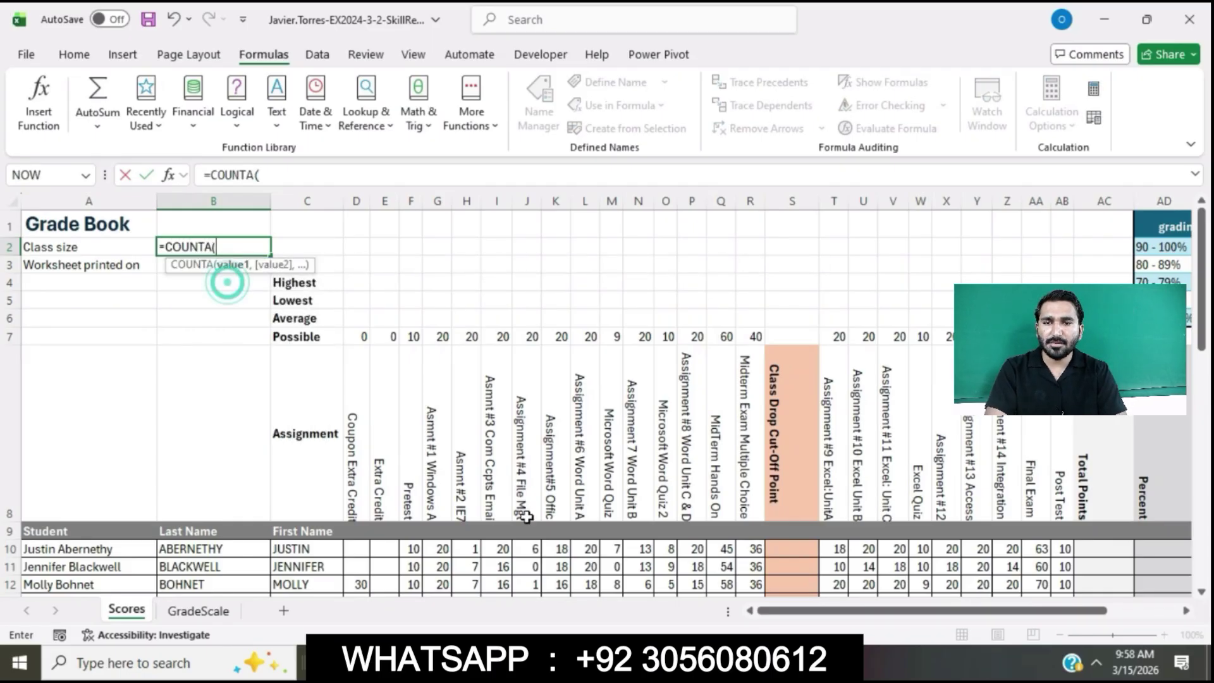
Step: Check the required range in the browser and complete the B2 formula in Excel as =COUNTA(B10:B26)
key("alt+Tab")
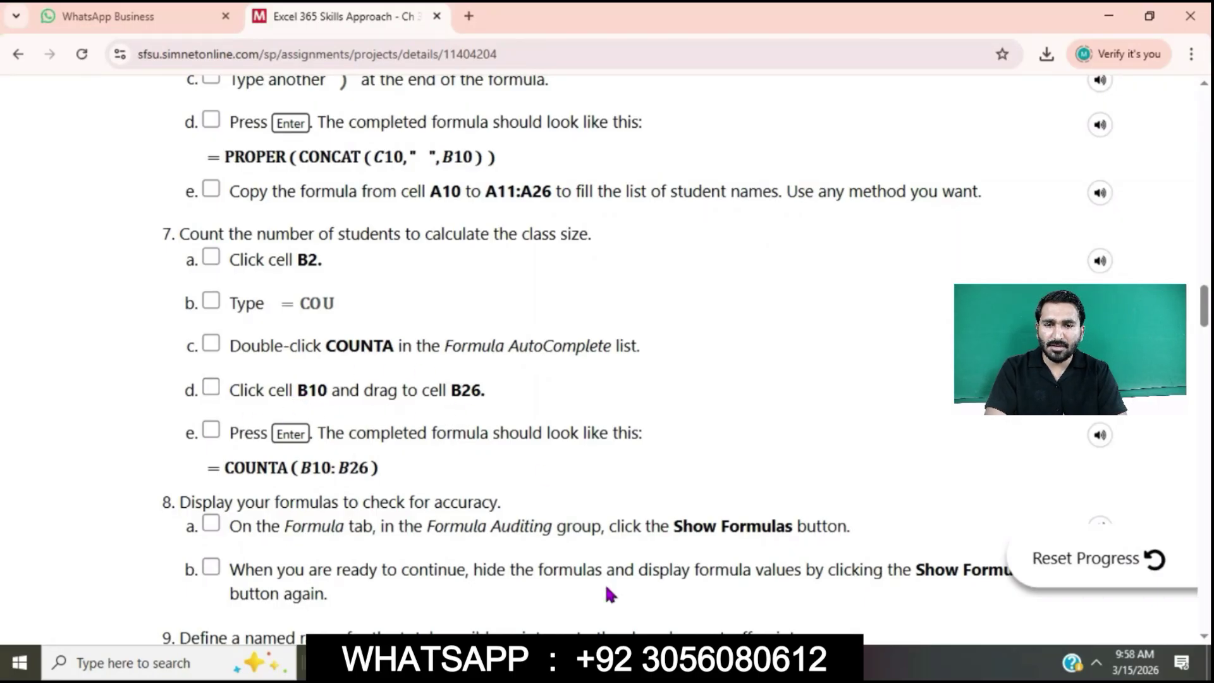
key("alt+Tab")
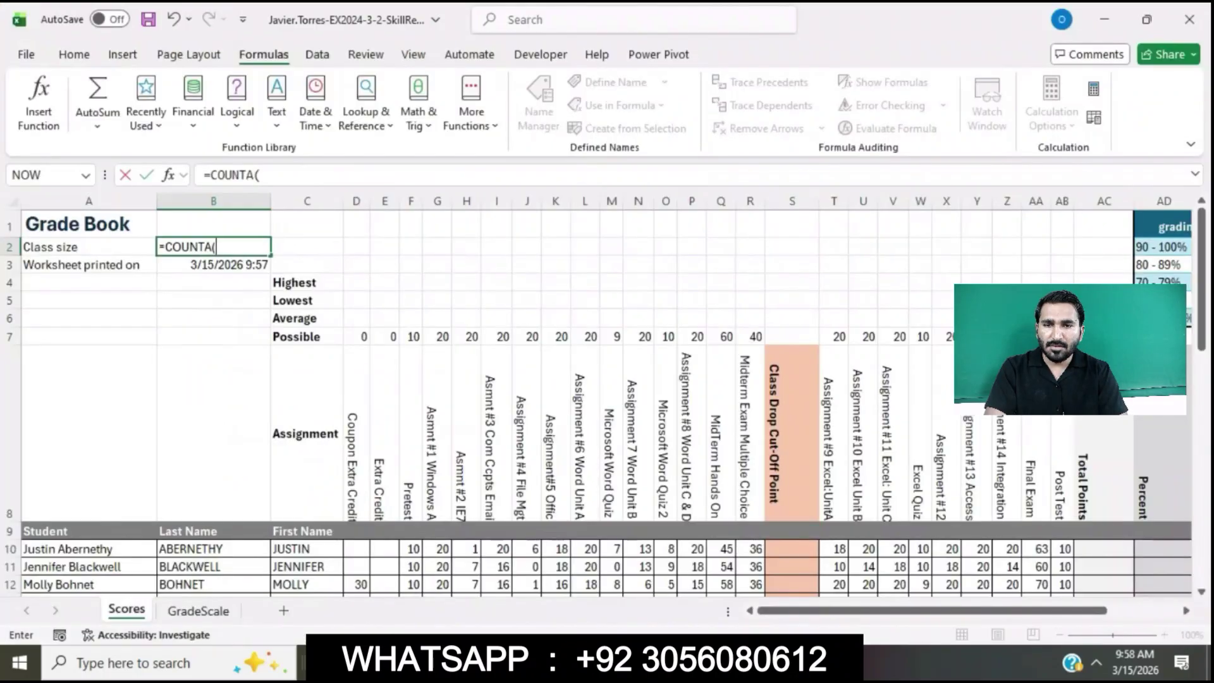
left_click_drag(215, 548, 197, 516)
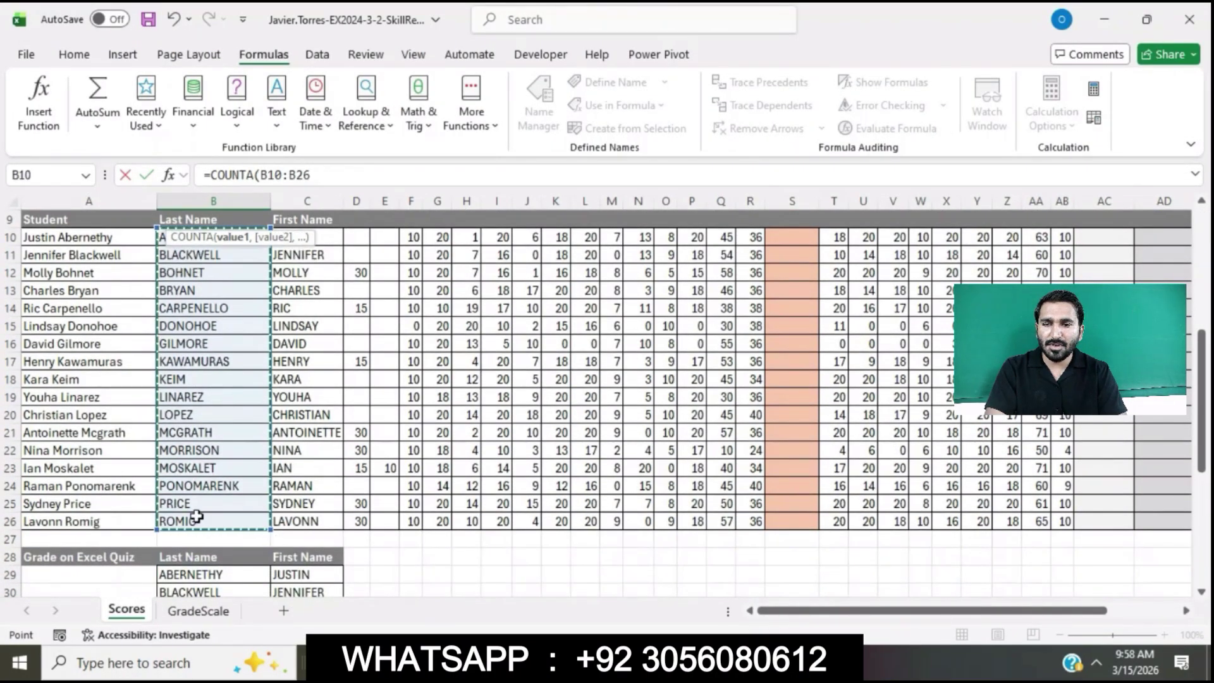
left_click(334, 171)
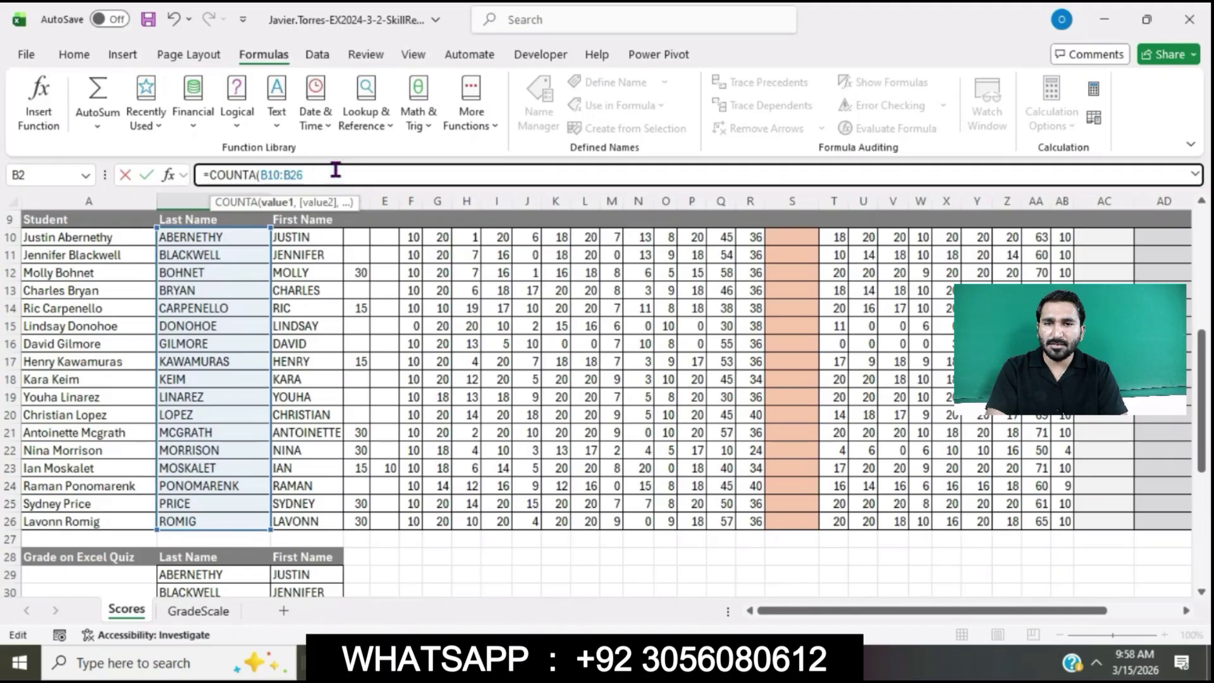
type(")")
key("Return")
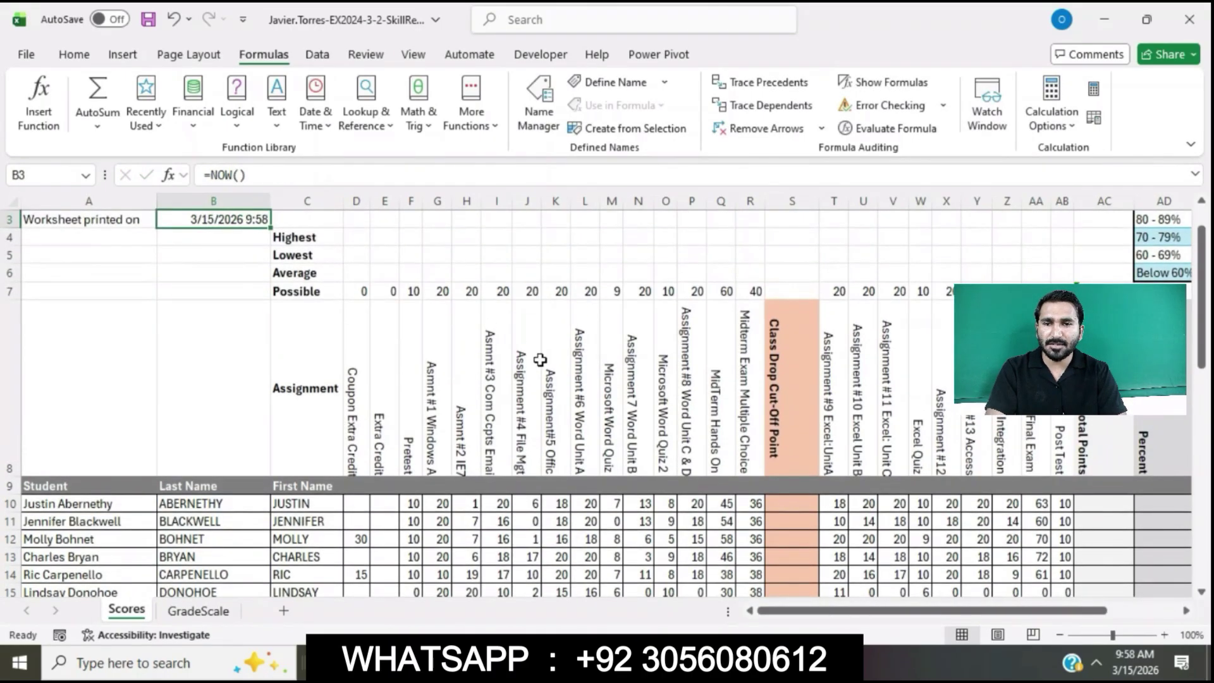
scroll(543, 370, "up", 1)
scroll(542, 370, "down", 1)
Step: Read step 8 in the browser, display the Scores sheet's formulas in Excel to check them, and hide them again
key("alt+Tab")
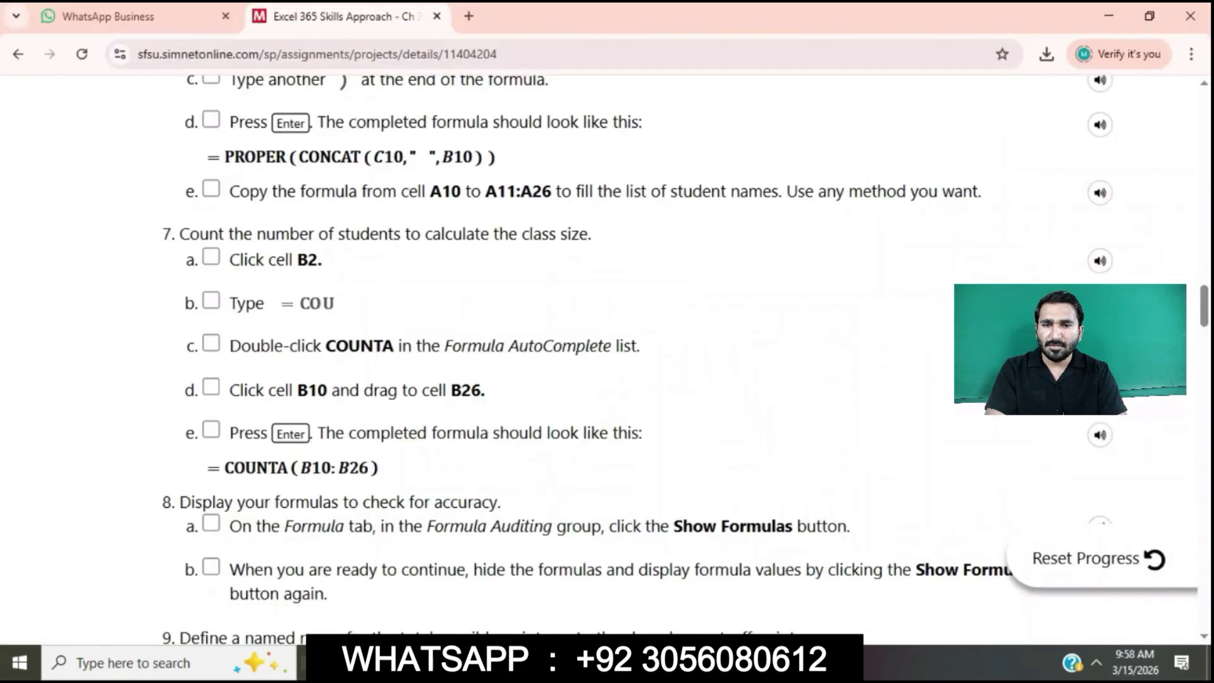
scroll(510, 478, "down", 3)
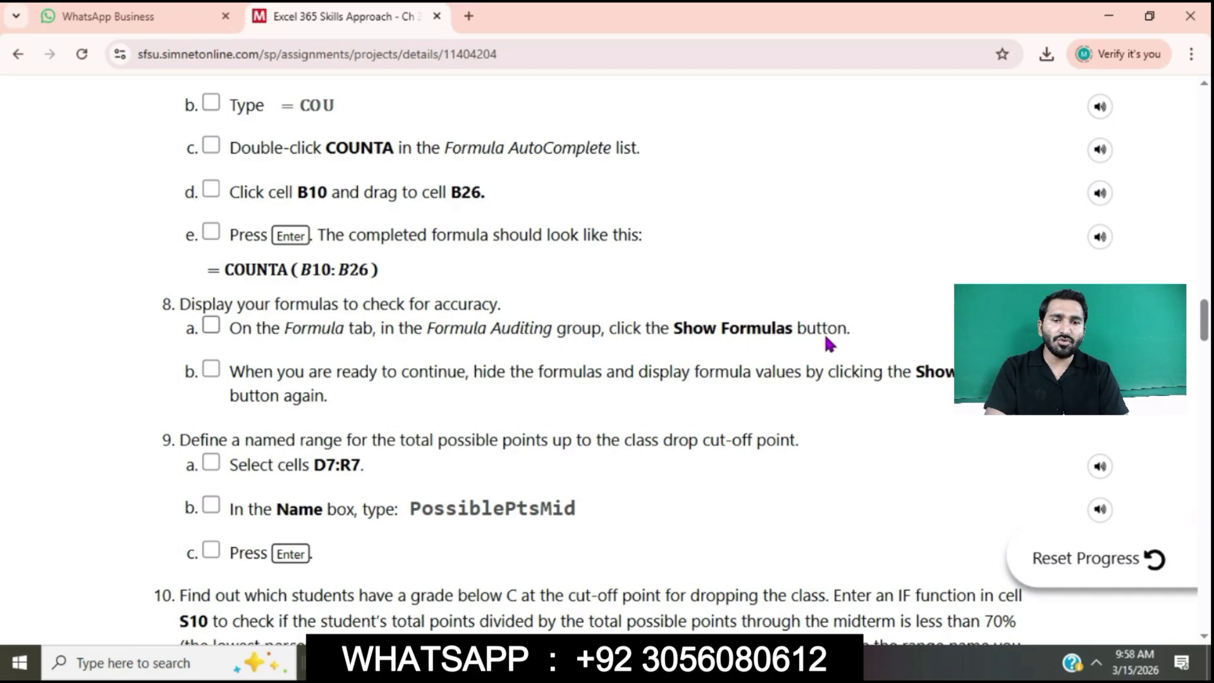
key("alt+Tab")
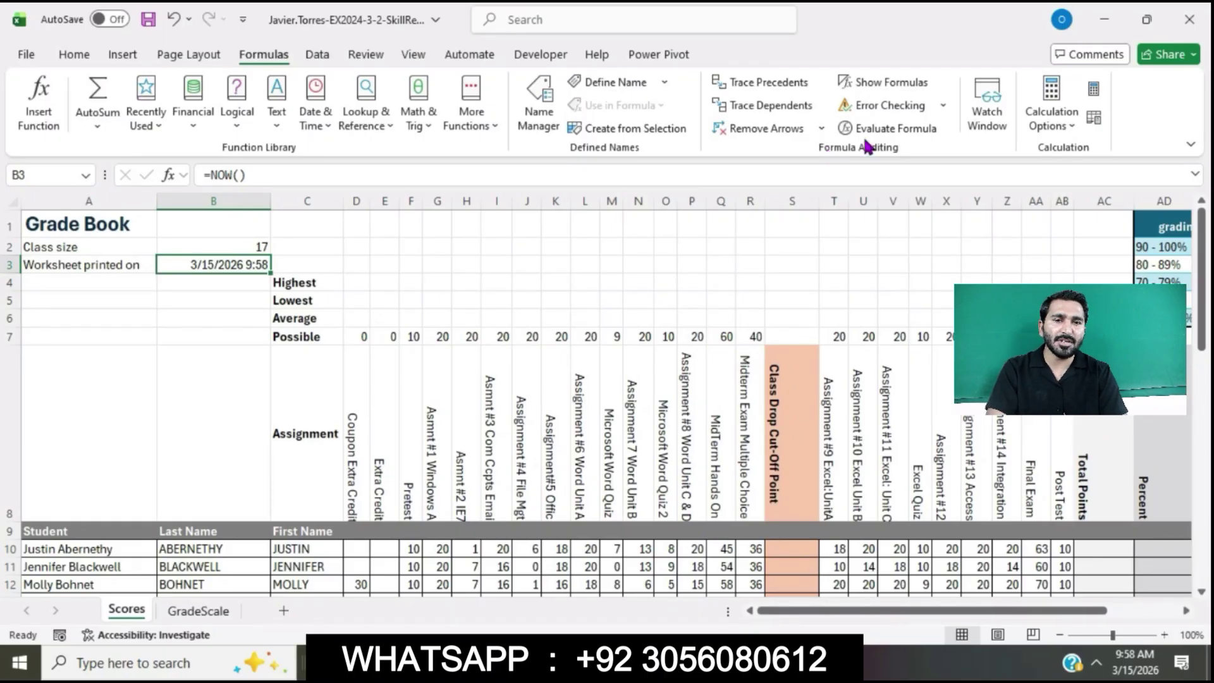
left_click(905, 83)
key("alt+Tab")
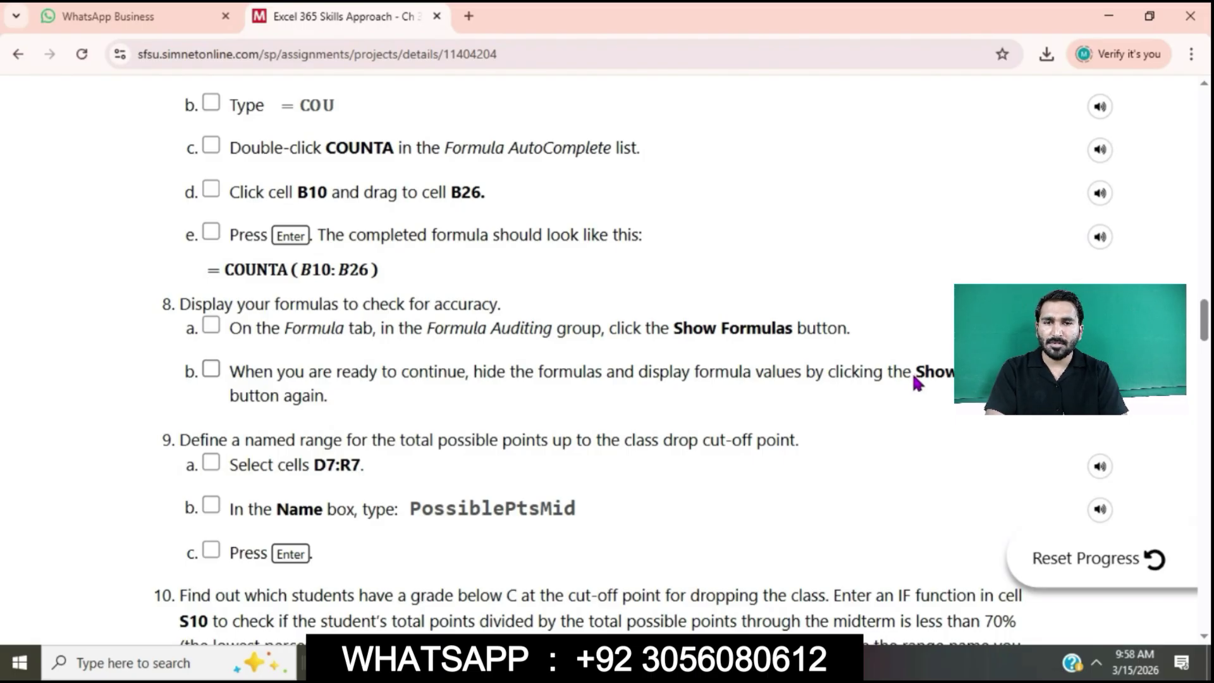
left_click(670, 663)
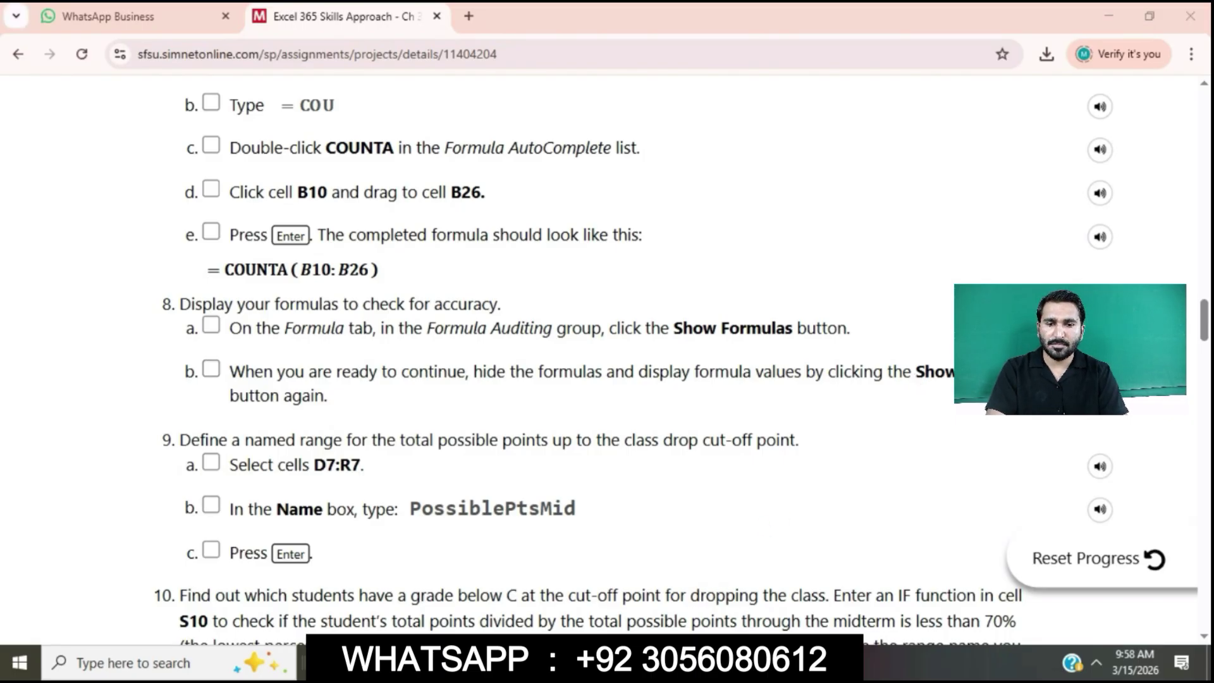
left_click(905, 80)
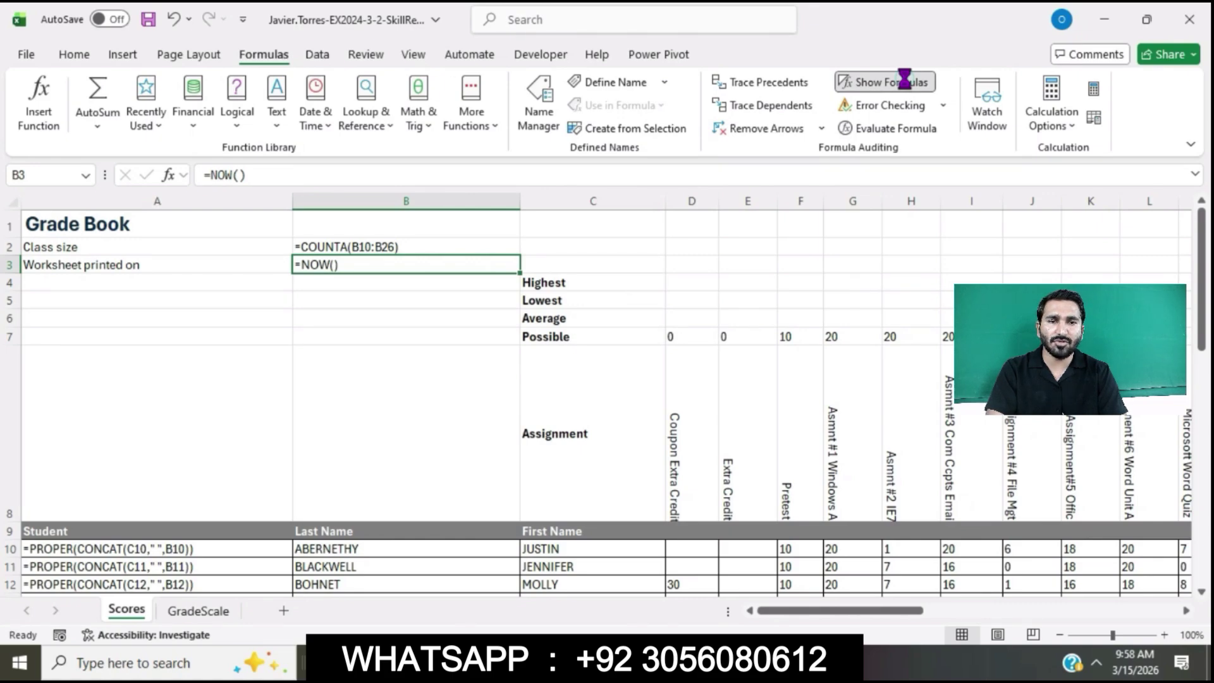
Step: Read step 9 in the browser instructions and name the range D7:R7 PossiblePtsMid in Excel
key("alt+Tab")
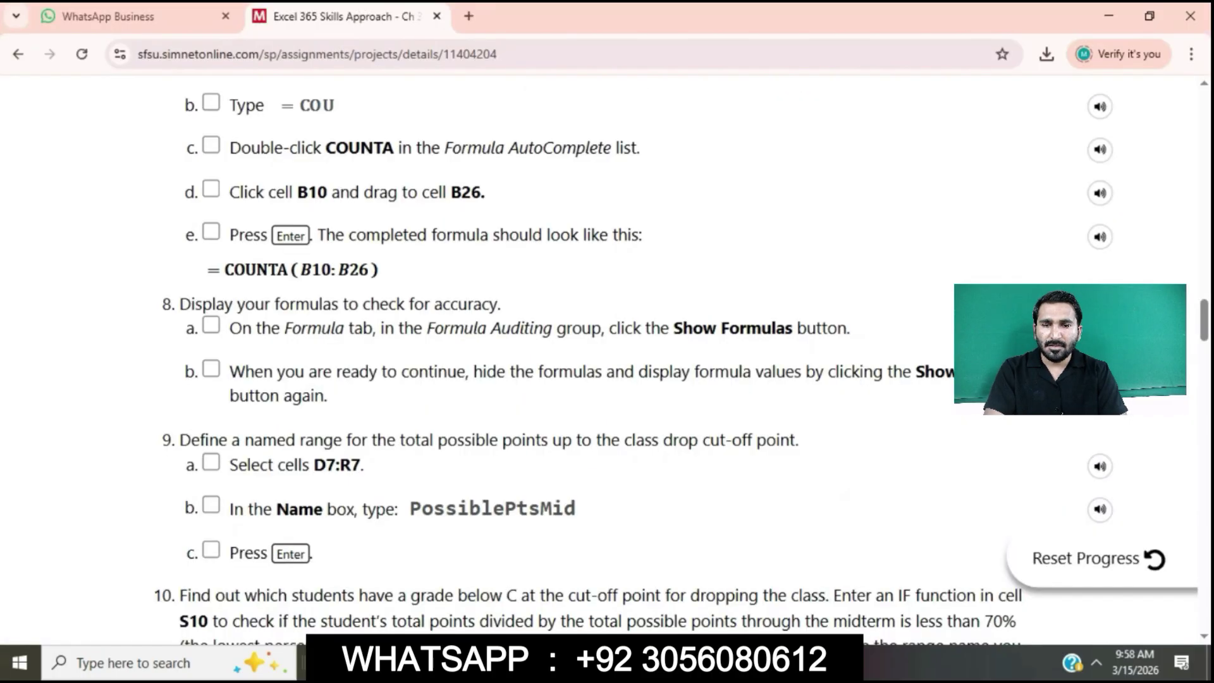
scroll(597, 409, "down", 3)
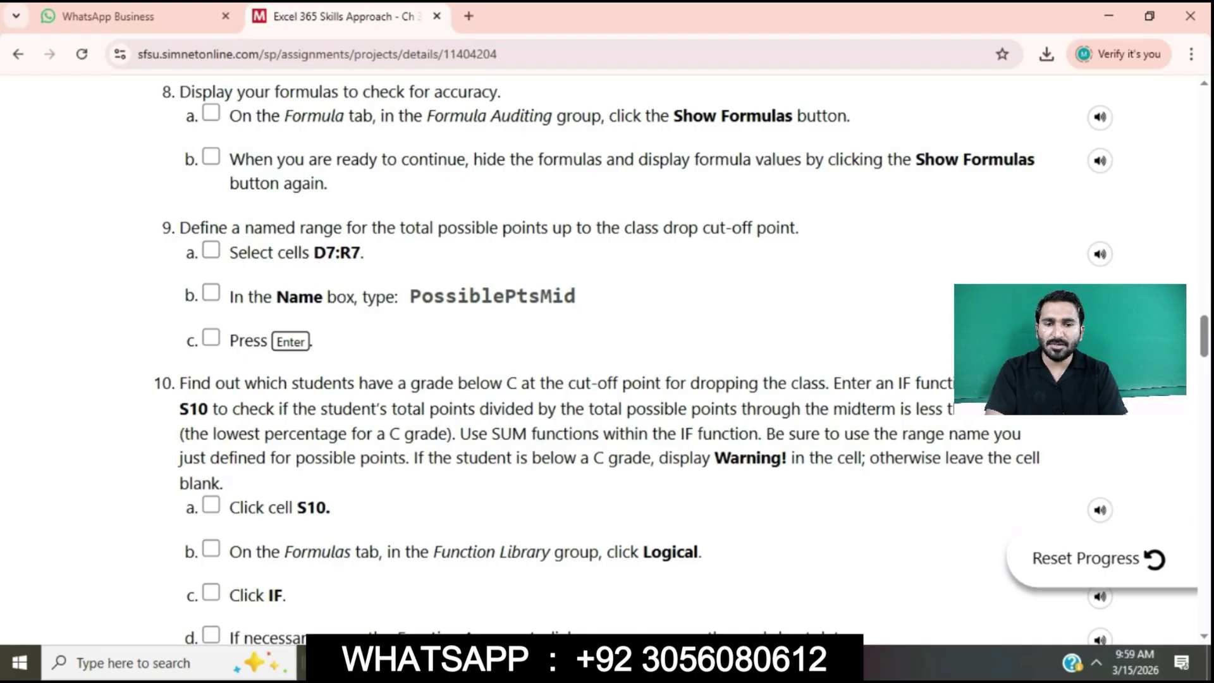
left_click(642, 662)
scroll(338, 463, "down", 1)
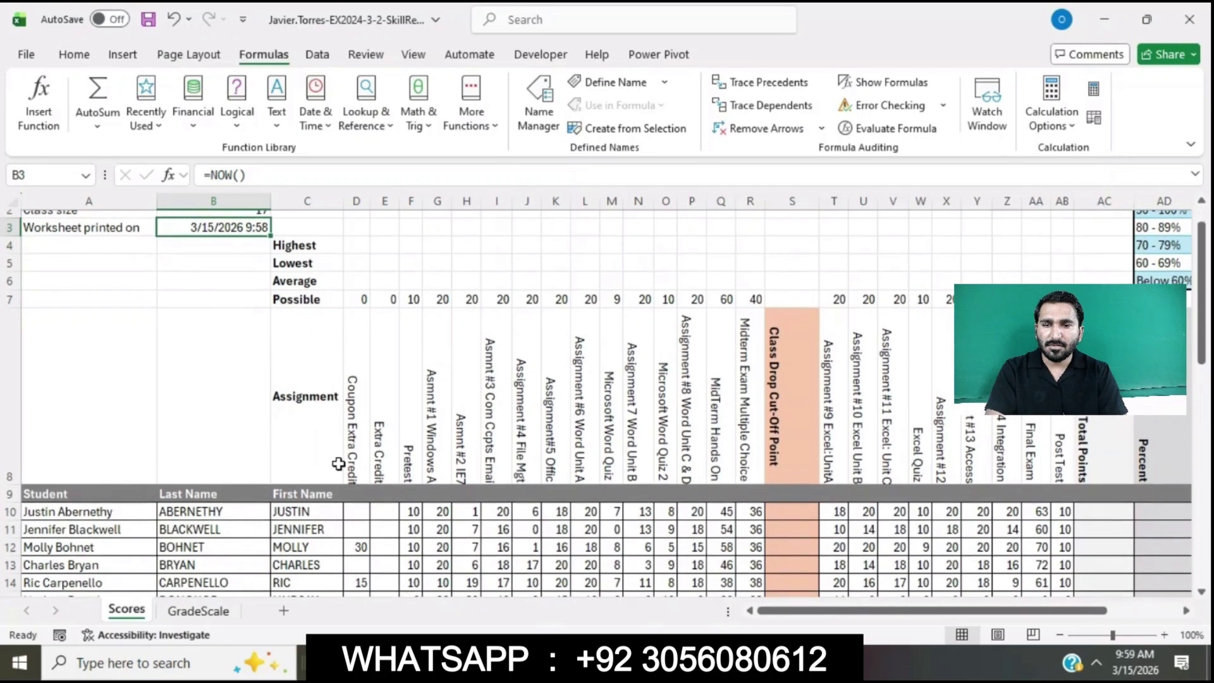
left_click(357, 299)
left_click_drag(357, 299, 751, 301)
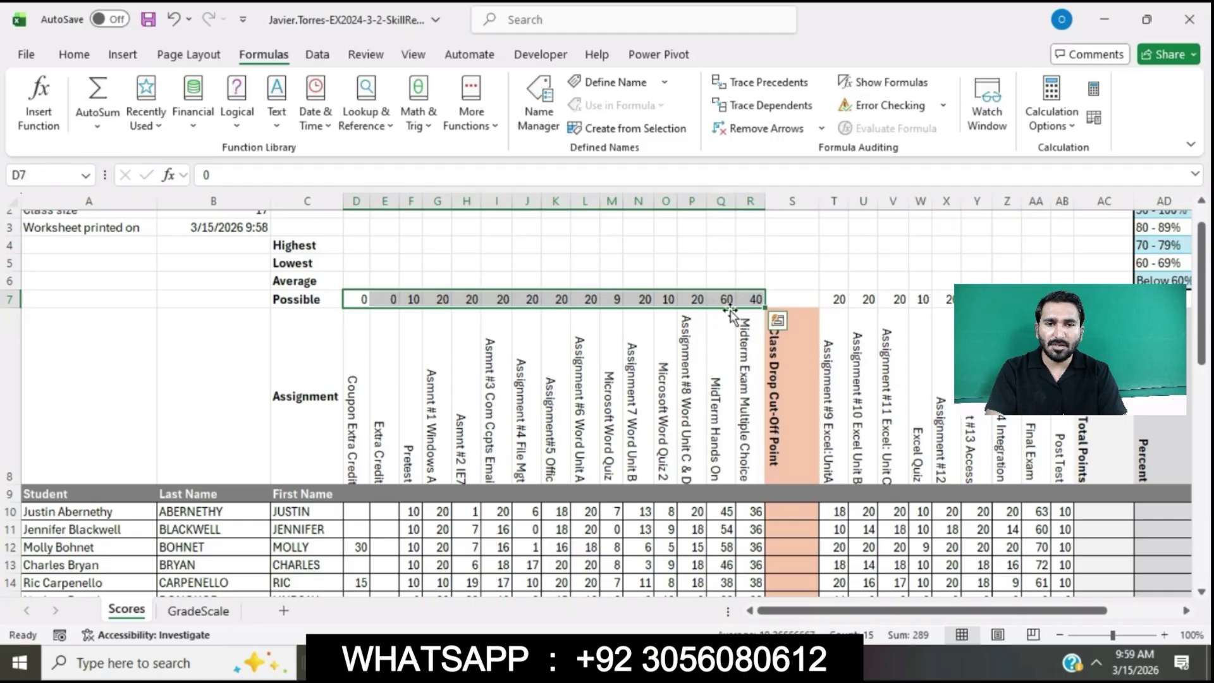
key("alt+Tab")
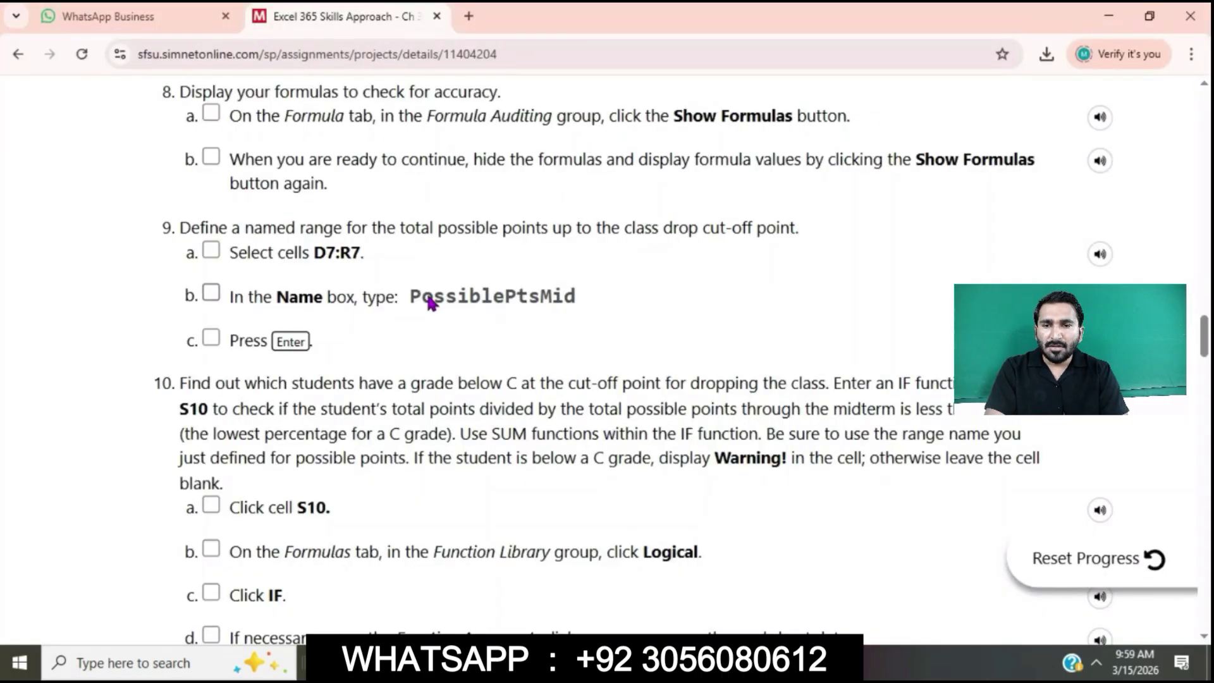
left_click_drag(412, 295, 578, 306)
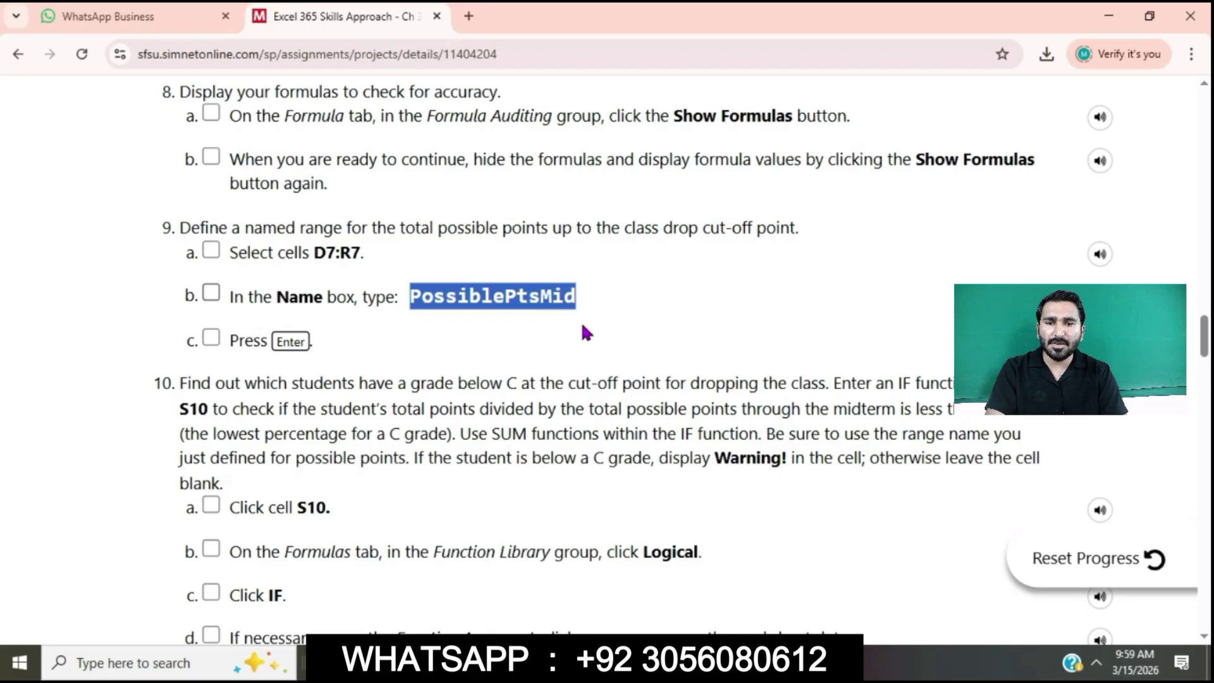
key("alt+Tab")
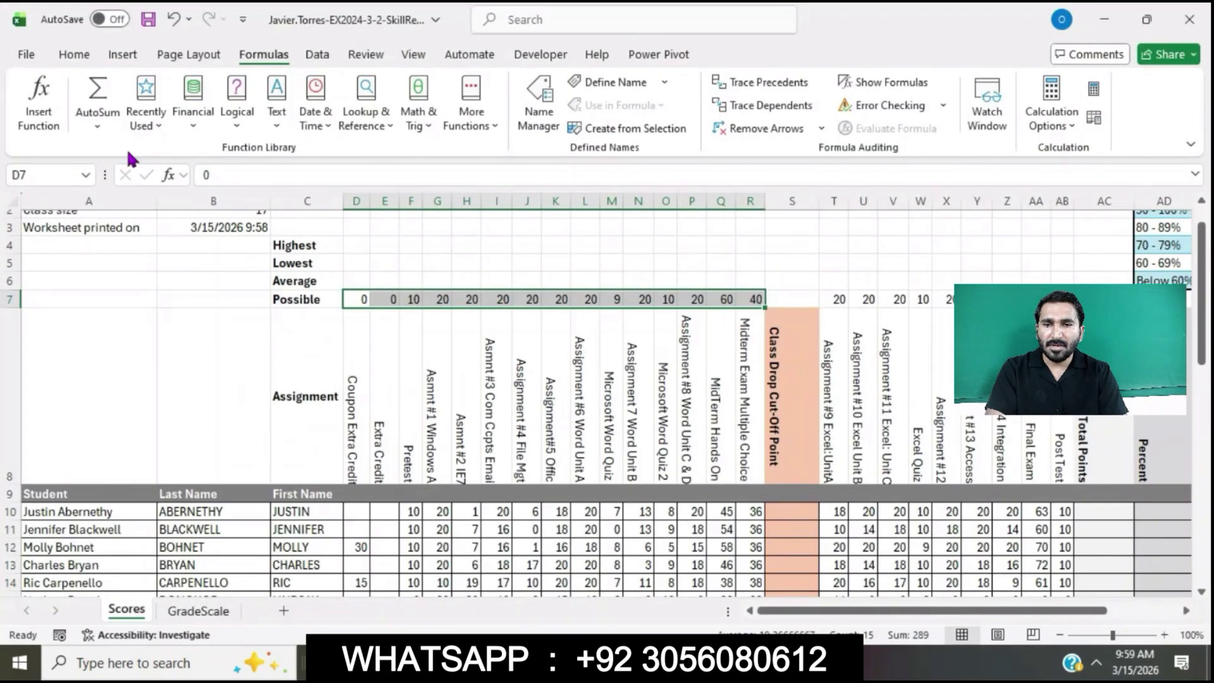
left_click(55, 176)
type("PossiblePtsMid")
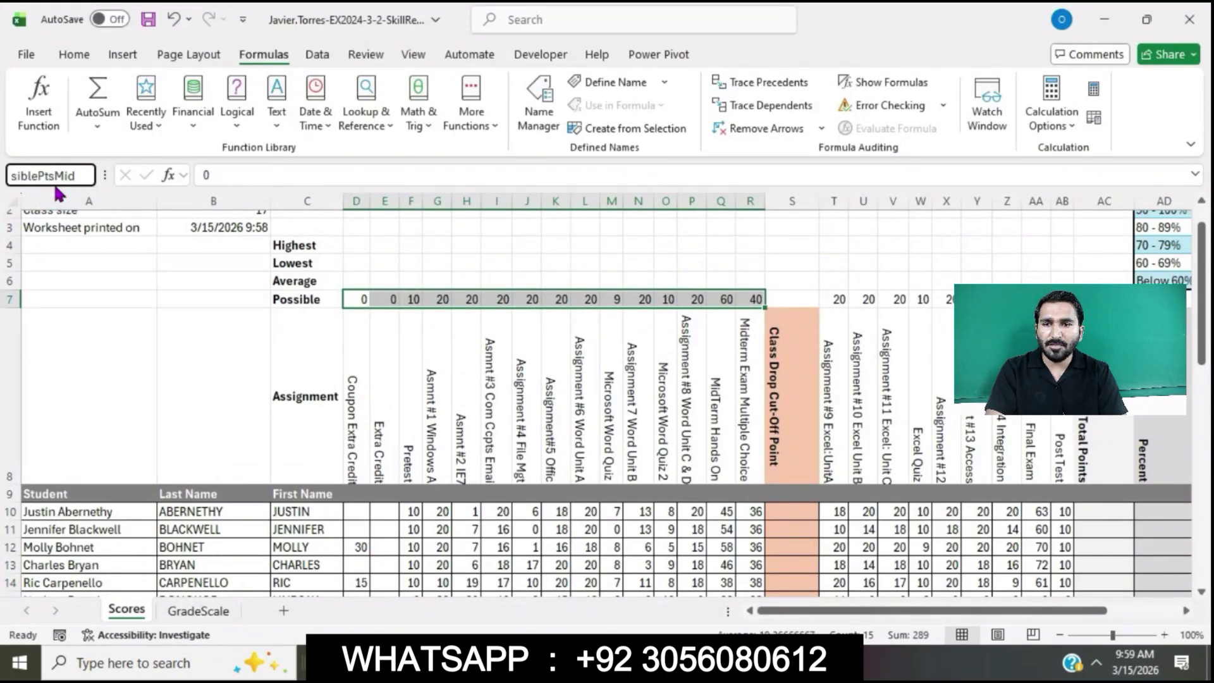
key("Return")
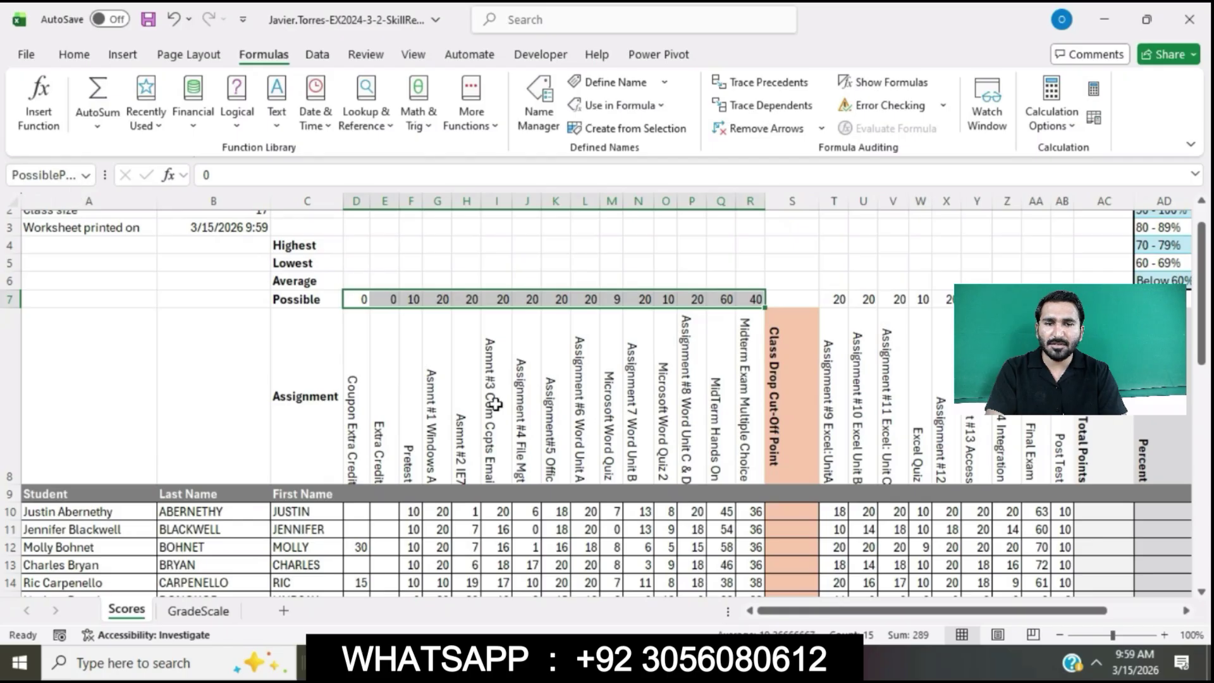
Step: Switch to the browser instructions, check off step 9c, and read step 10 on the IF function for S10
key("alt+Tab")
key("Tab")
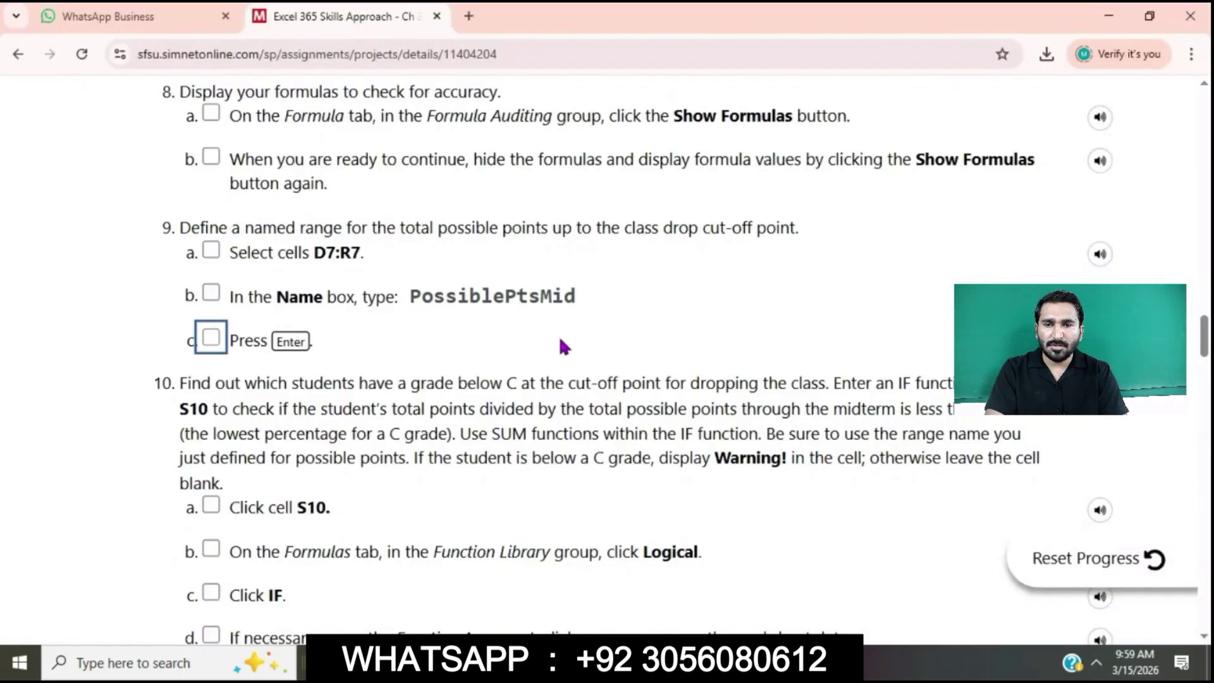
scroll(563, 341, "down", 2)
key("space")
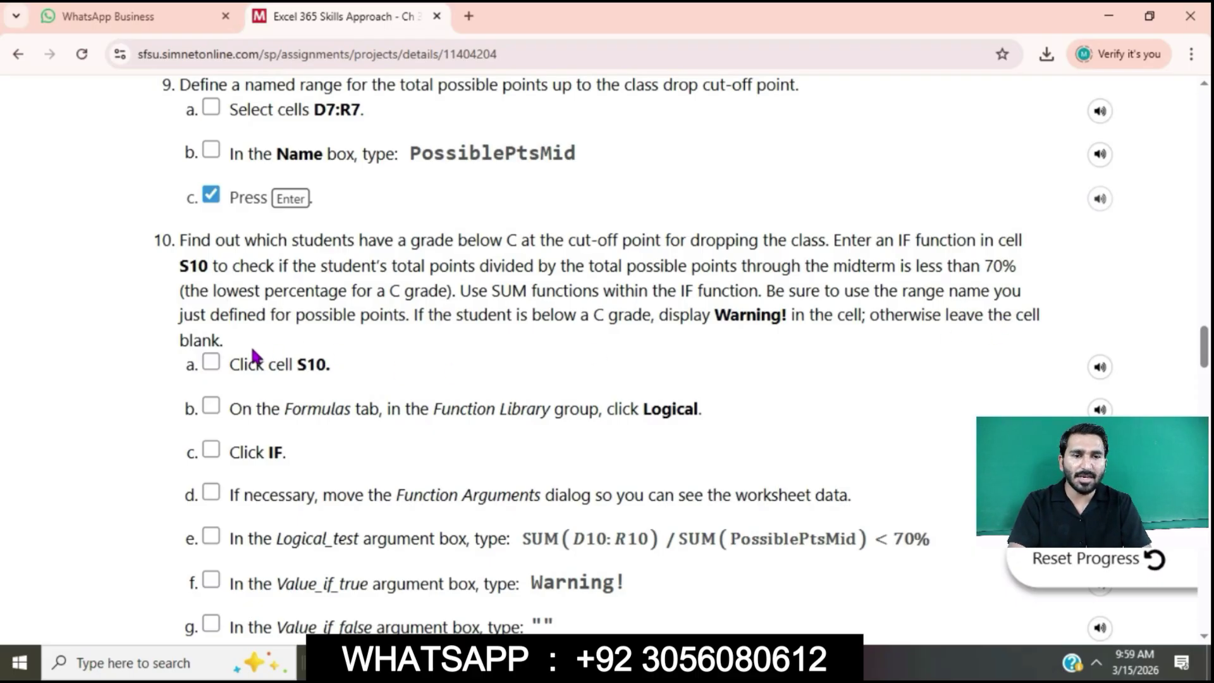
scroll(286, 352, "down", 2)
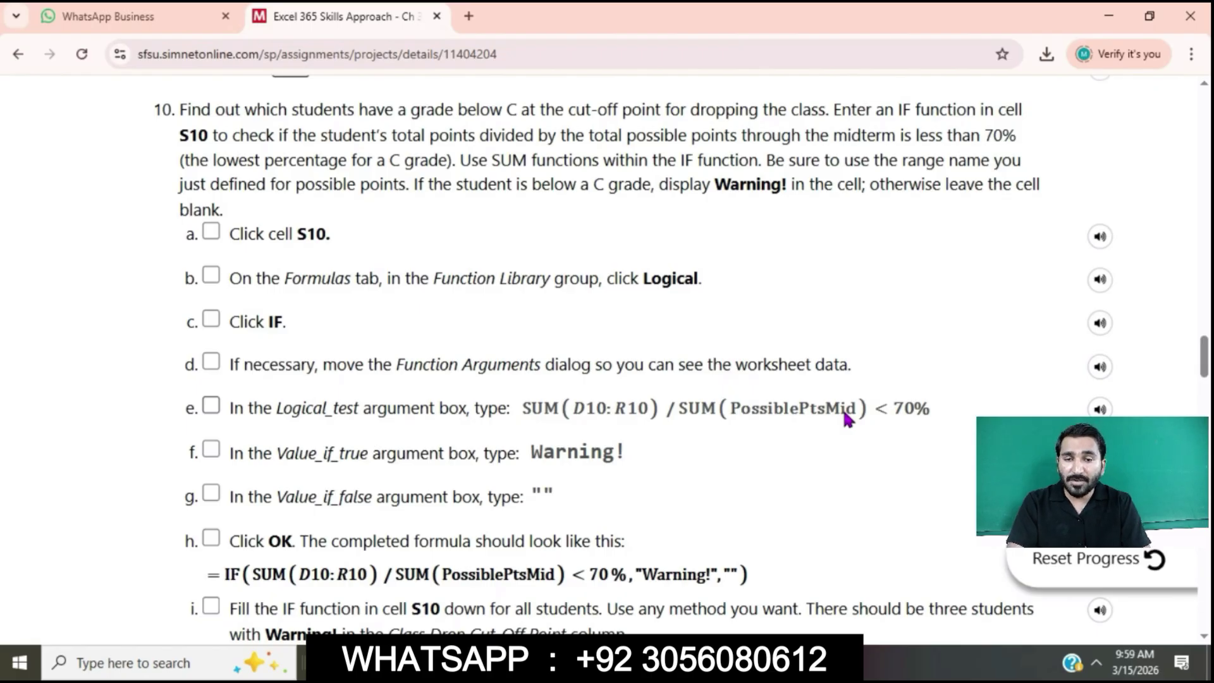
scroll(847, 419, "down", 2)
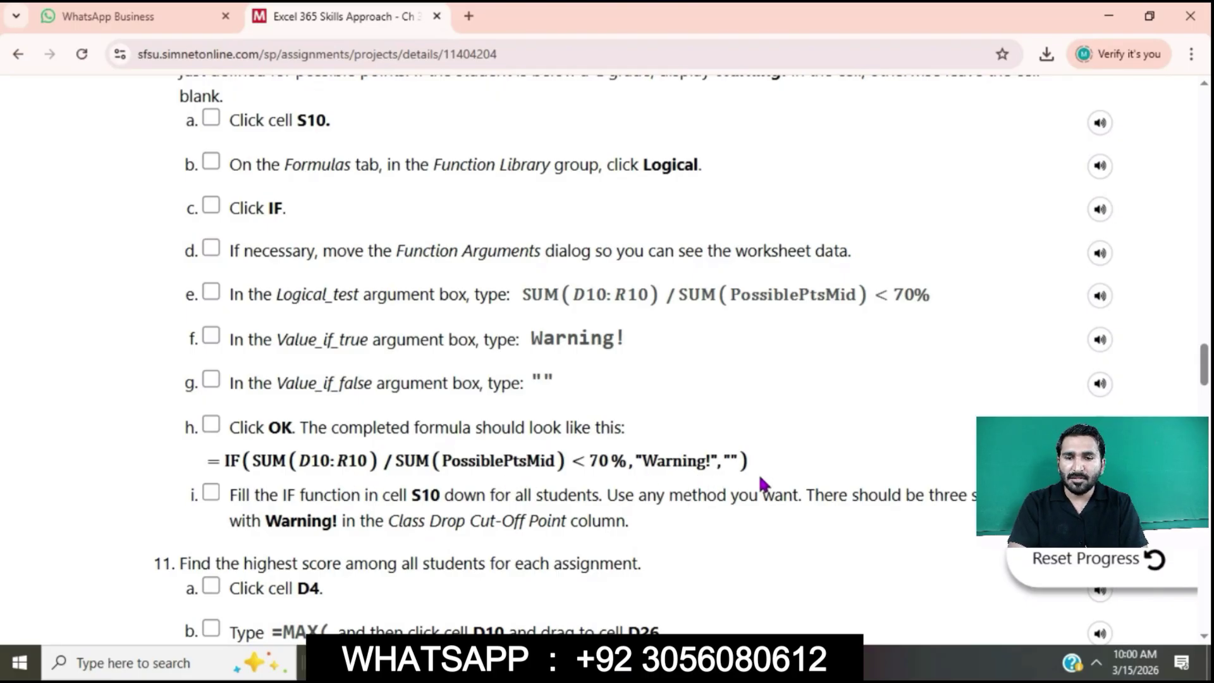
Step: Start an IF function in cell S10 of the Scores sheet in Excel, consulting the browser instructions for its arguments
key("alt+Tab")
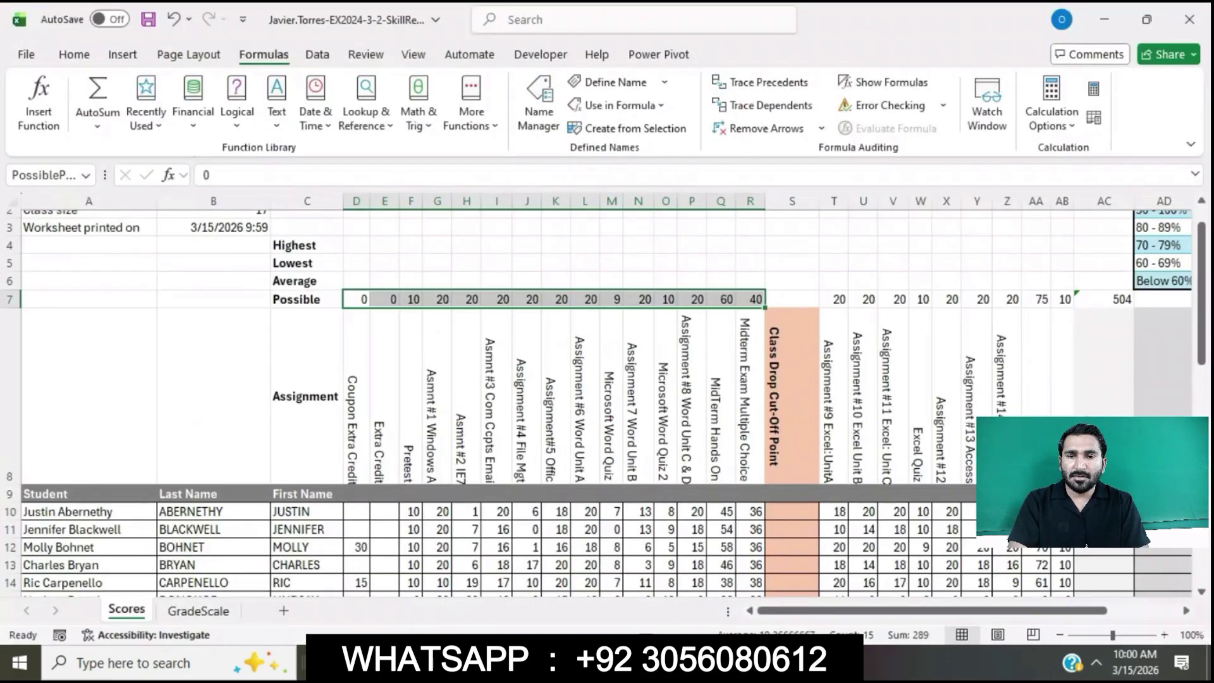
left_click(795, 514)
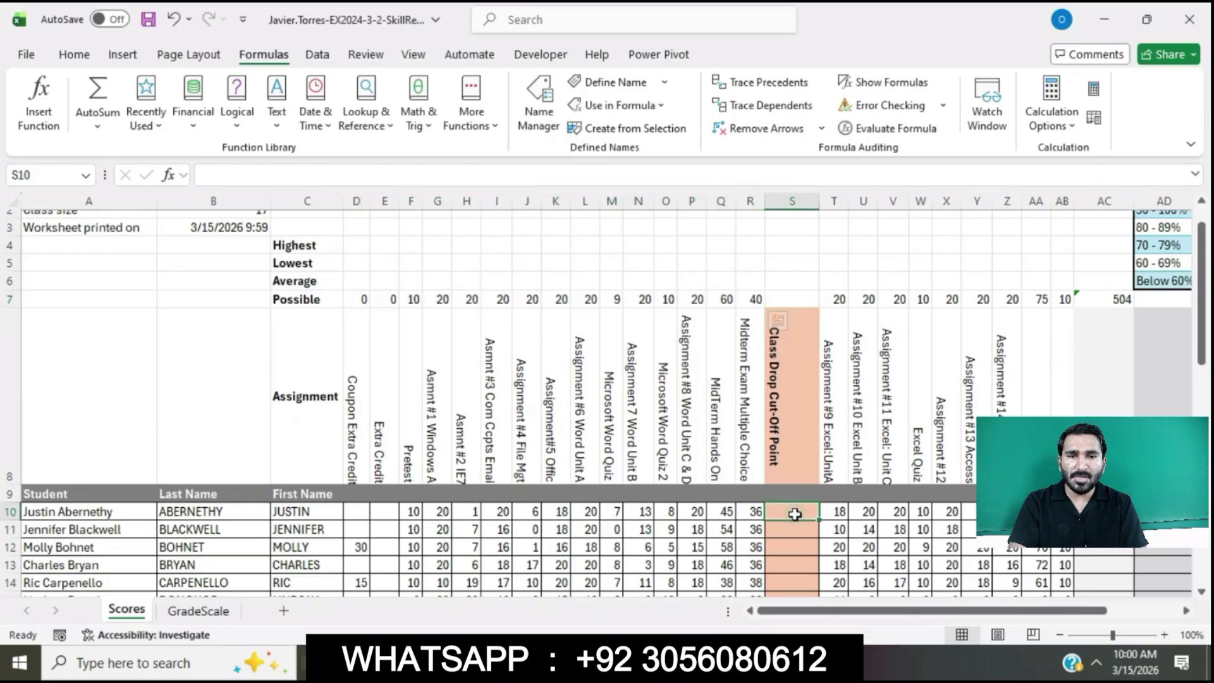
left_click(563, 176)
type("=")
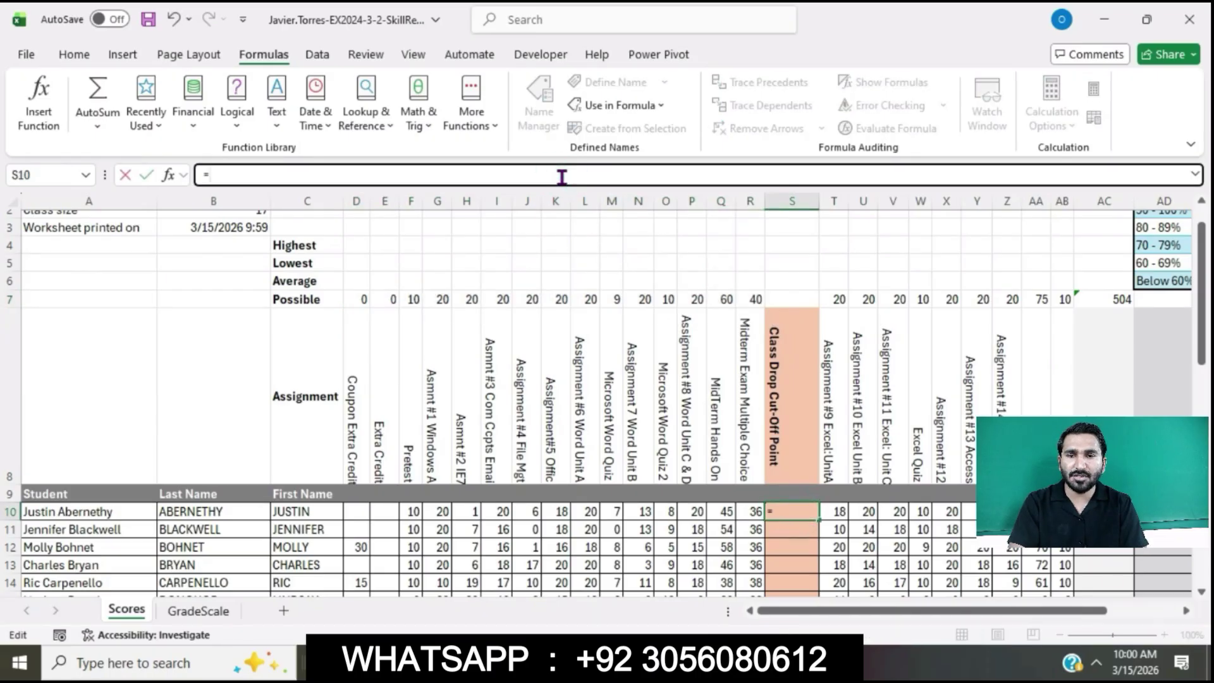
type("IF")
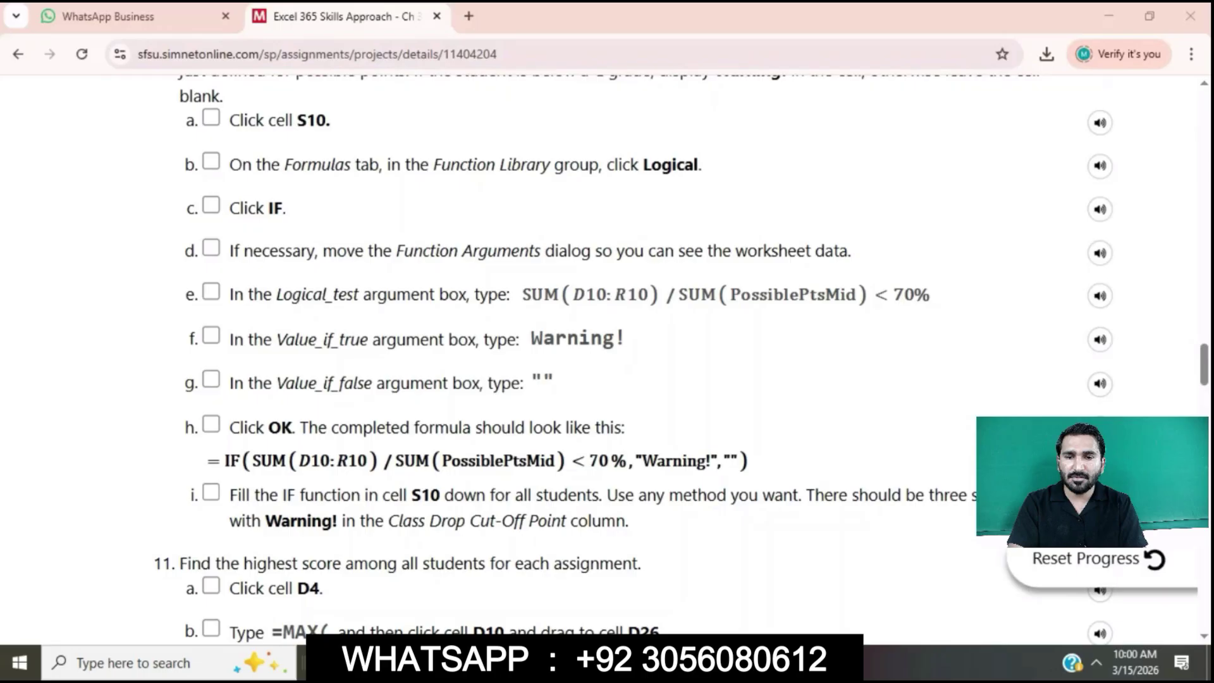
left_click(569, 663)
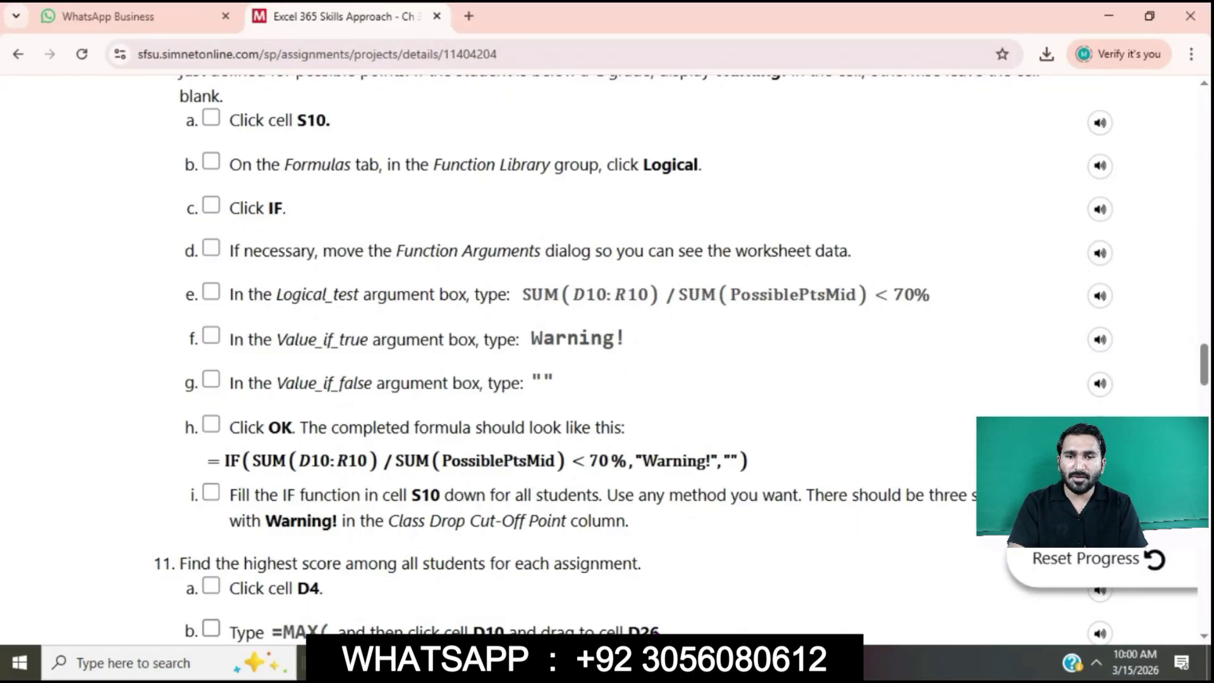
key("alt+Tab")
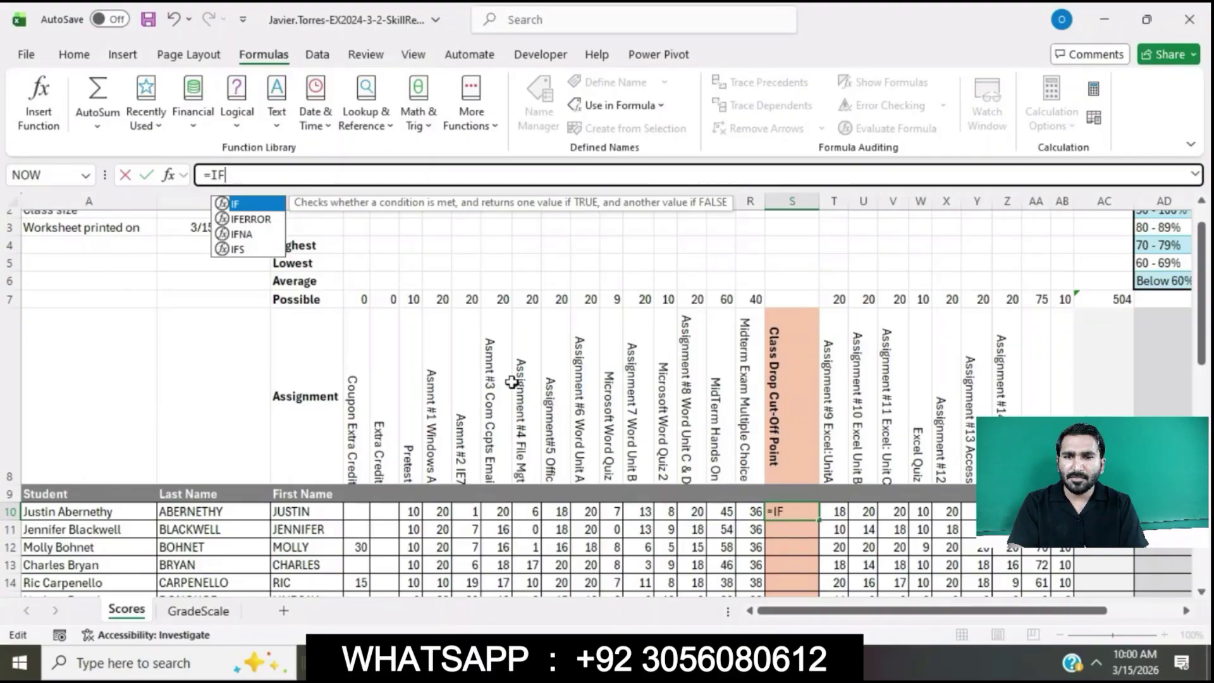
double_click(253, 206)
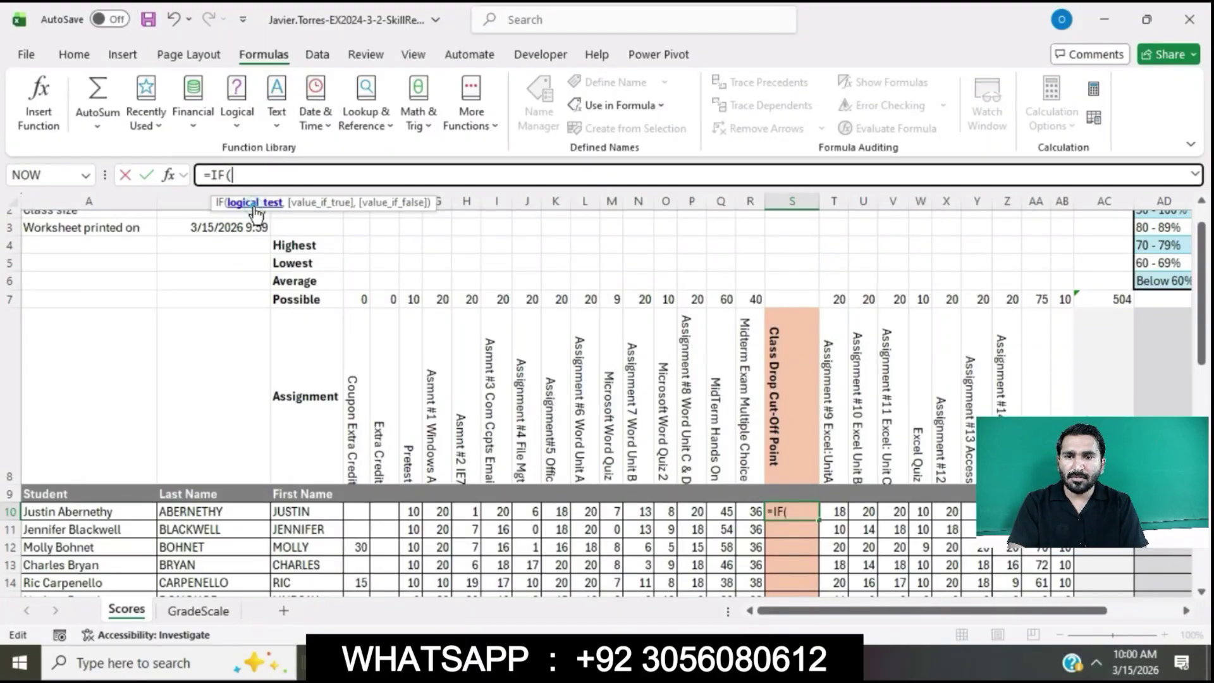
Step: Begin S10's logical test with SUM(D10:R10) followed by the division operator, checking the formula in the browser
type("SUM")
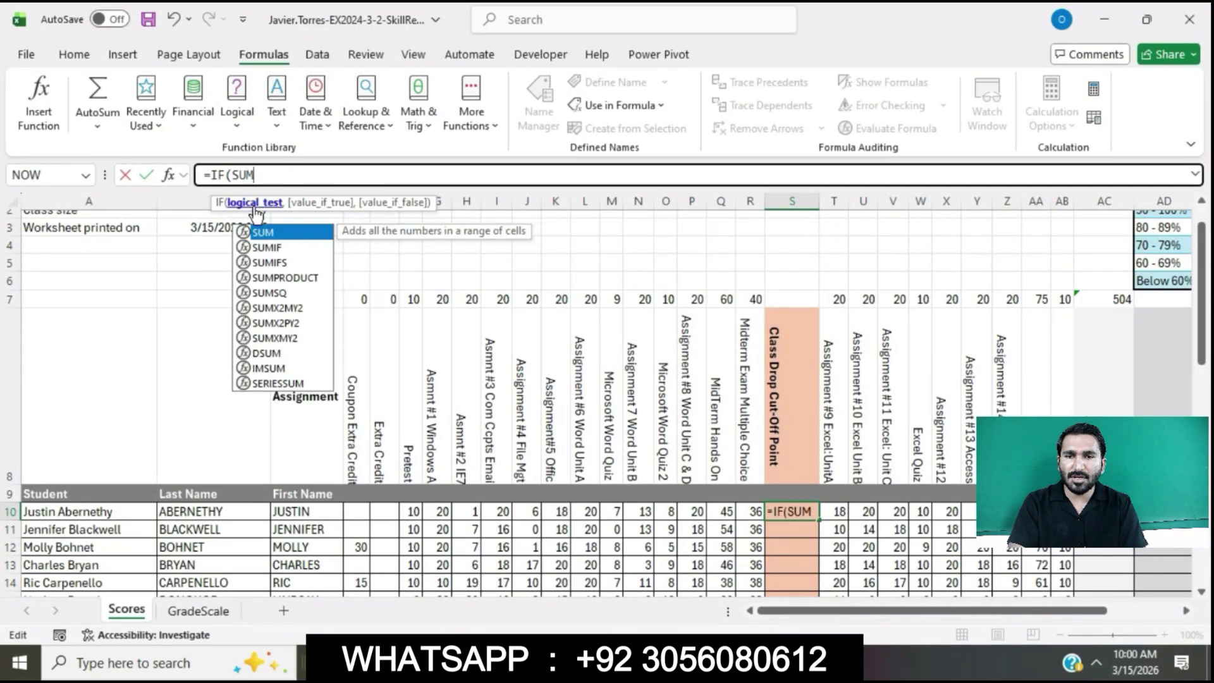
double_click(276, 234)
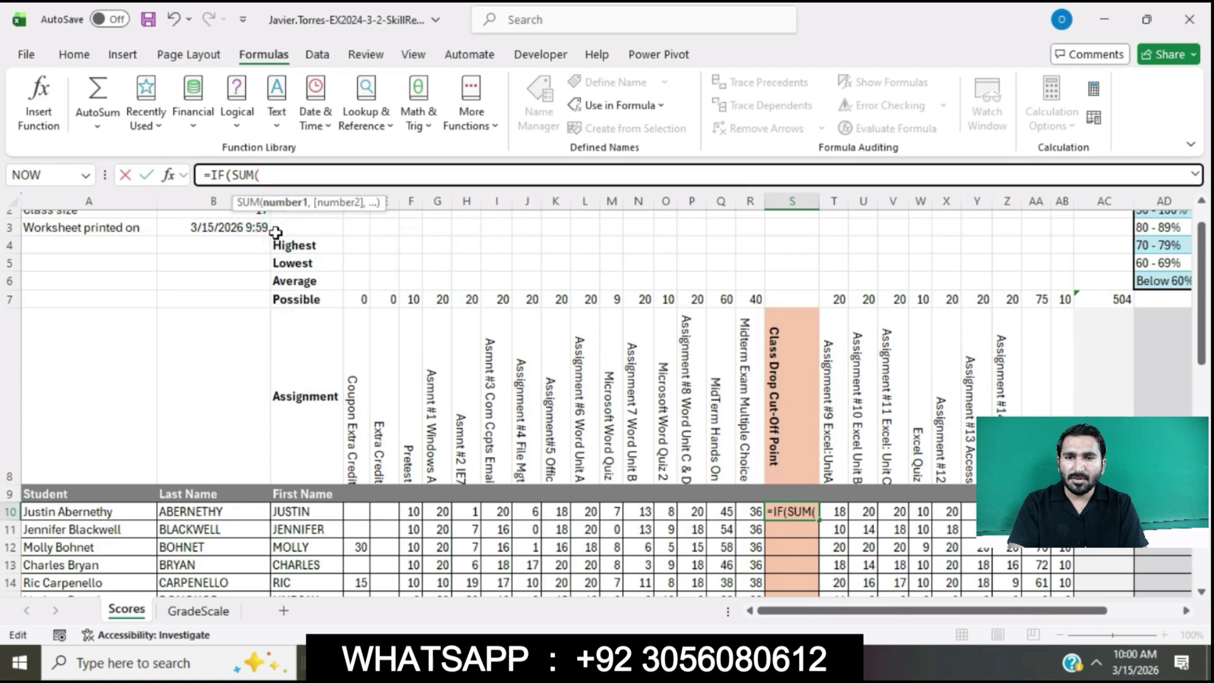
type("D10")
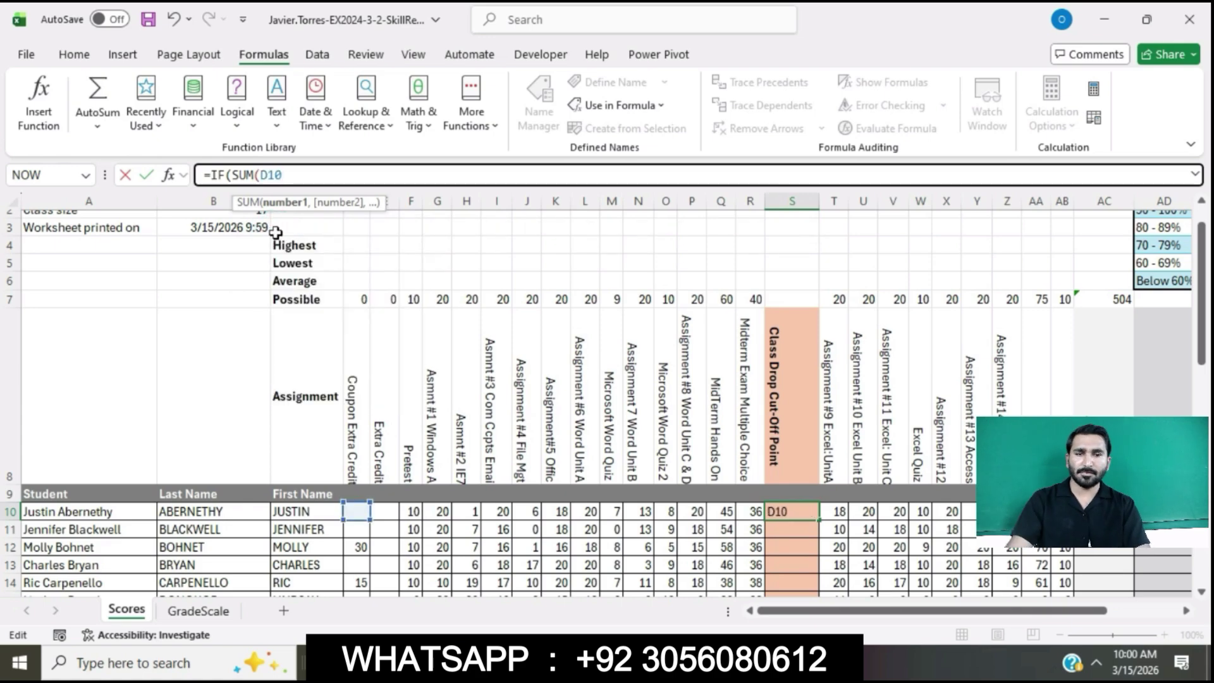
type(":R1")
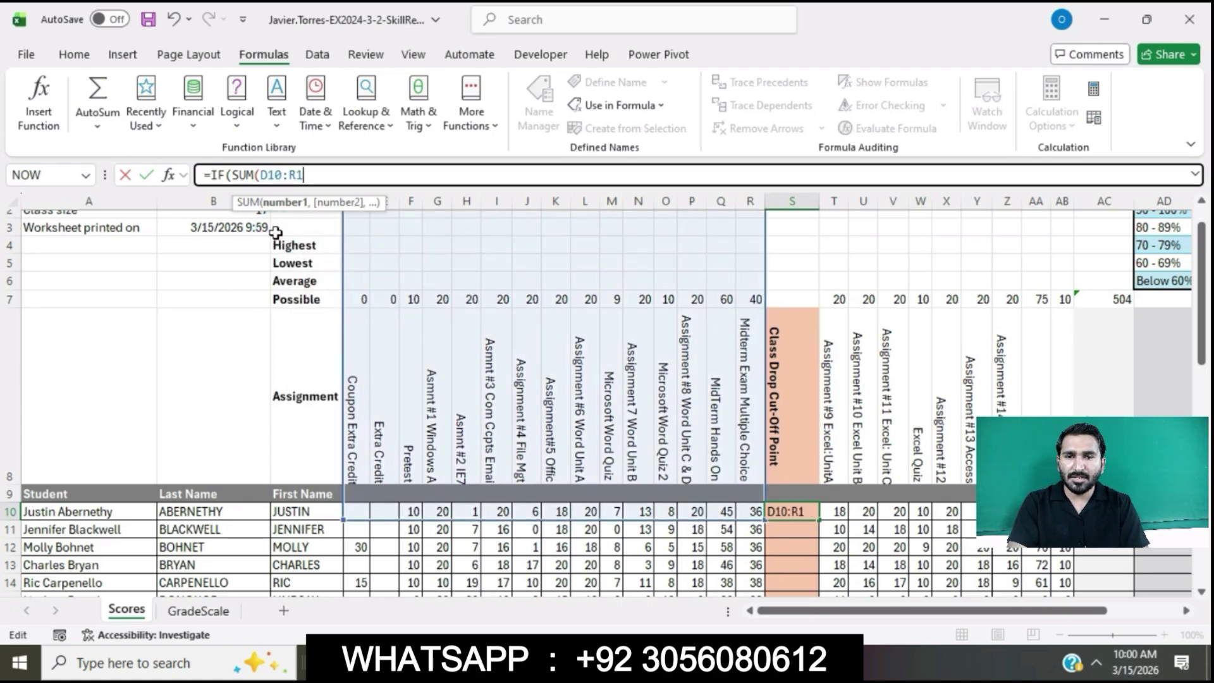
type("0")
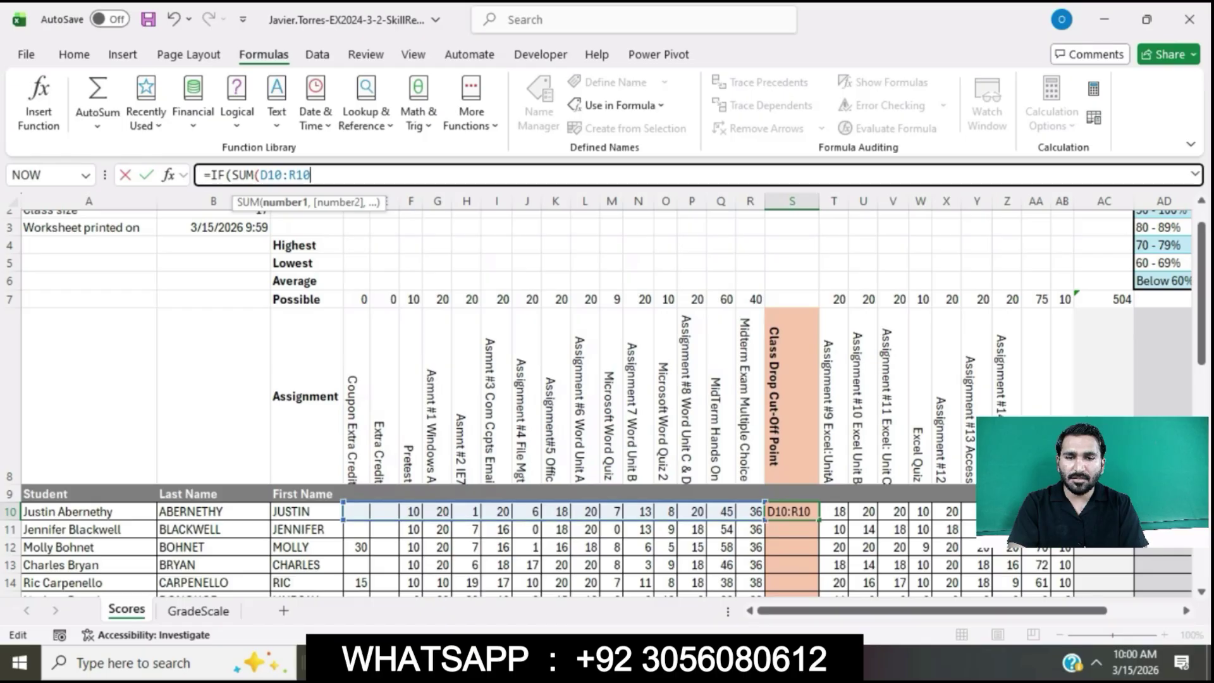
key("alt+Tab")
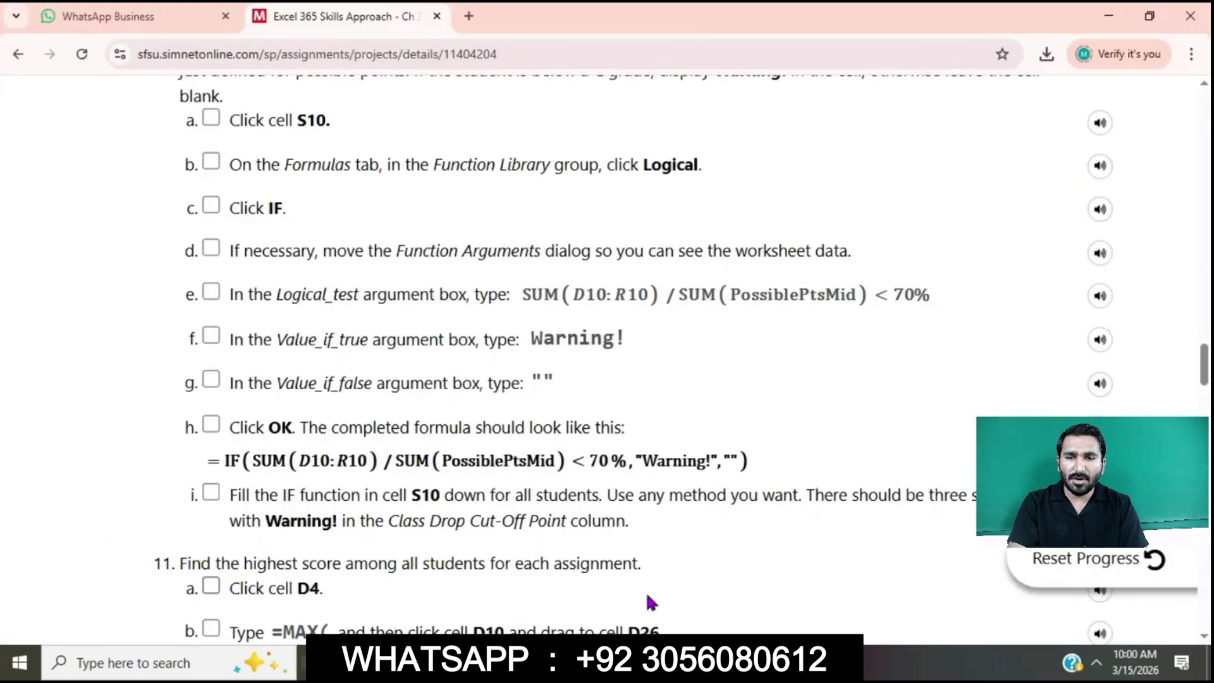
left_click(683, 661)
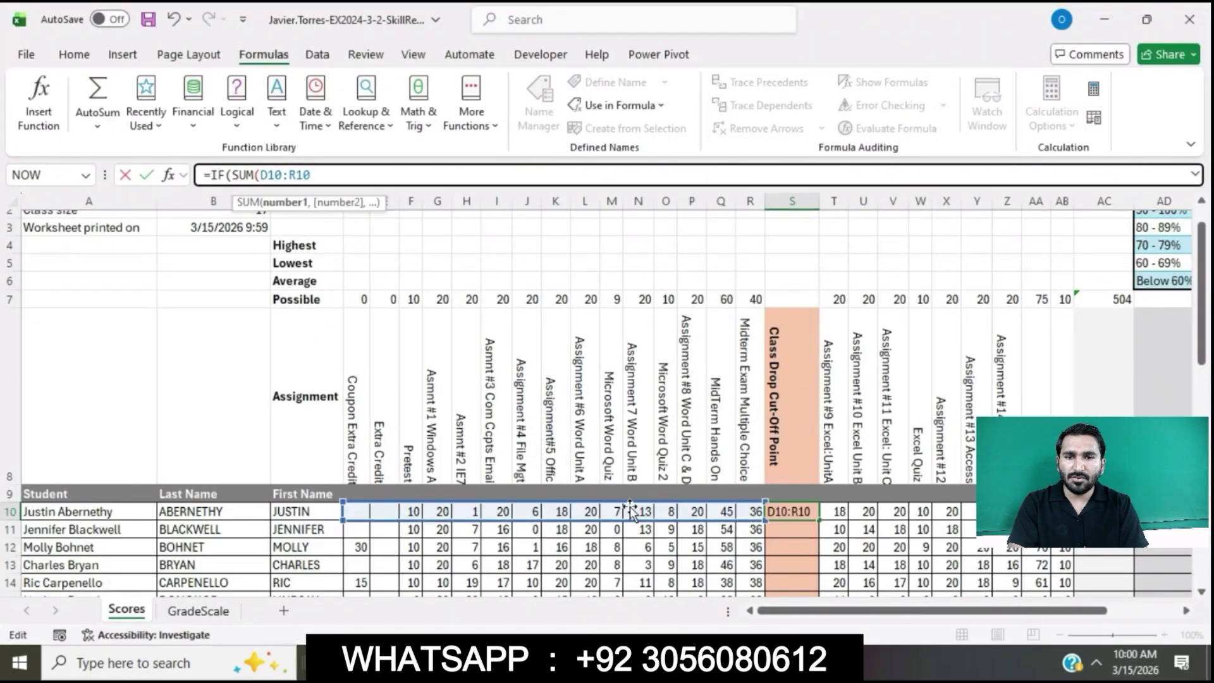
type(")/")
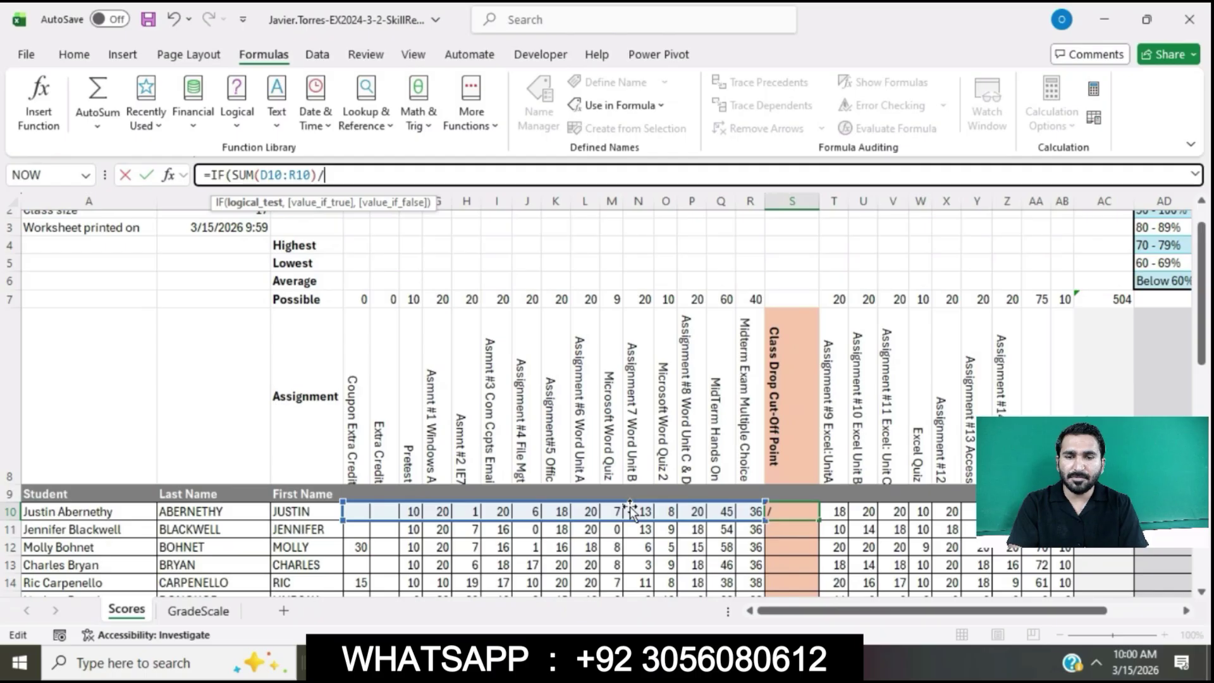
Step: Check the range name in the browser and enter SUM(PossiblePtsMid) as the divisor in Excel's S10 formula
type("SUM")
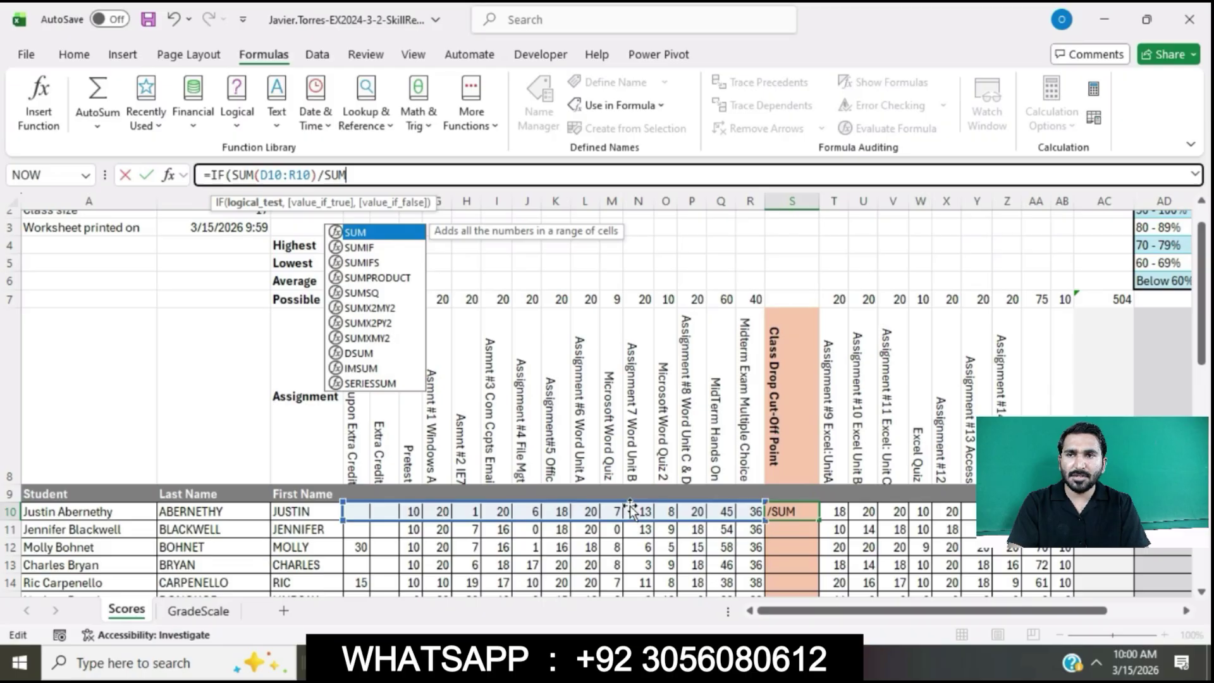
key("alt+Tab")
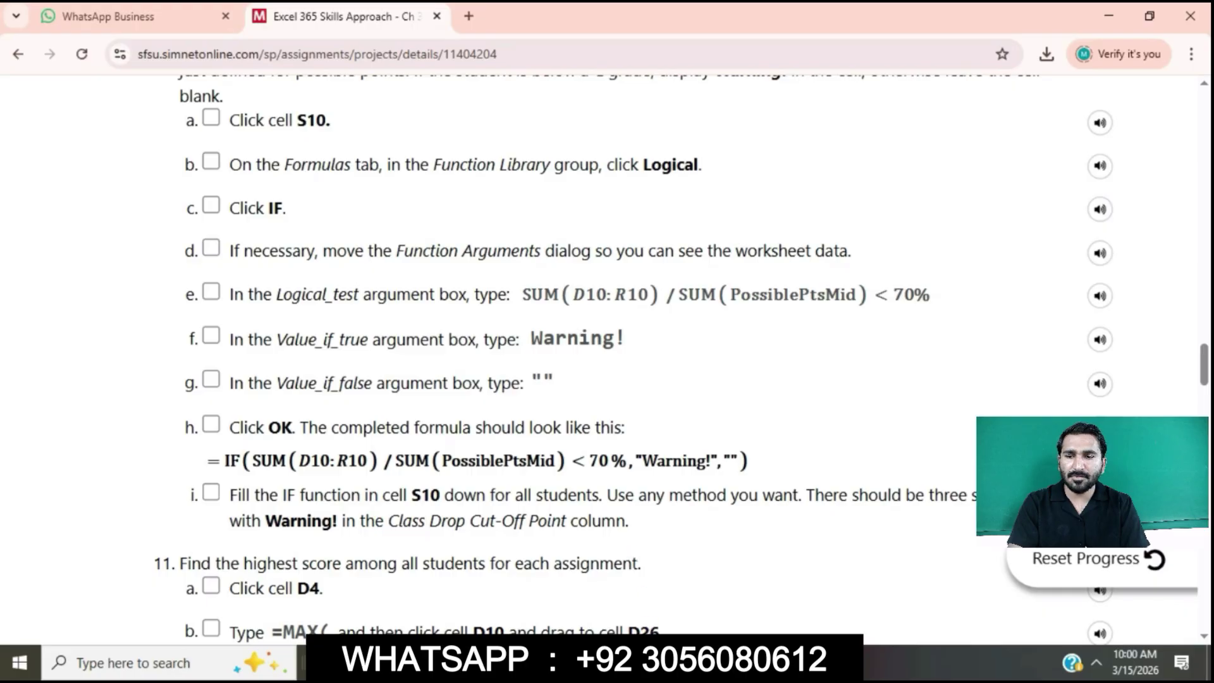
key("alt+Tab")
key("alt+Tab")
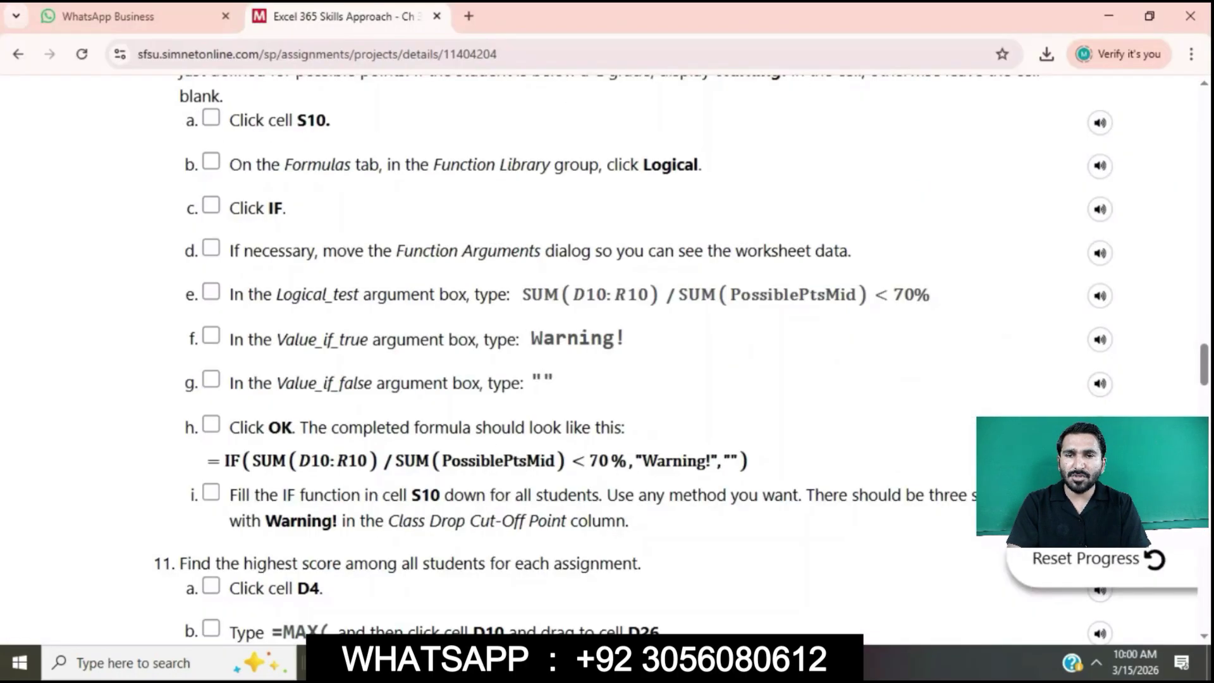
left_click_drag(447, 460, 557, 462)
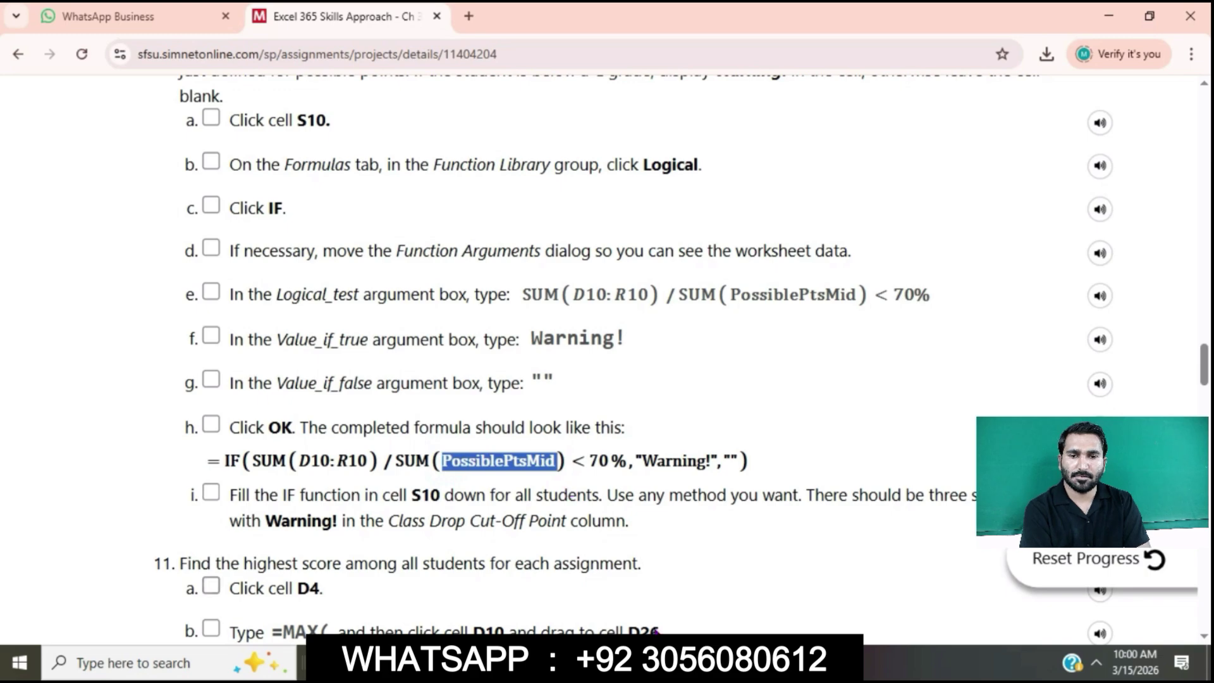
key("alt+Tab")
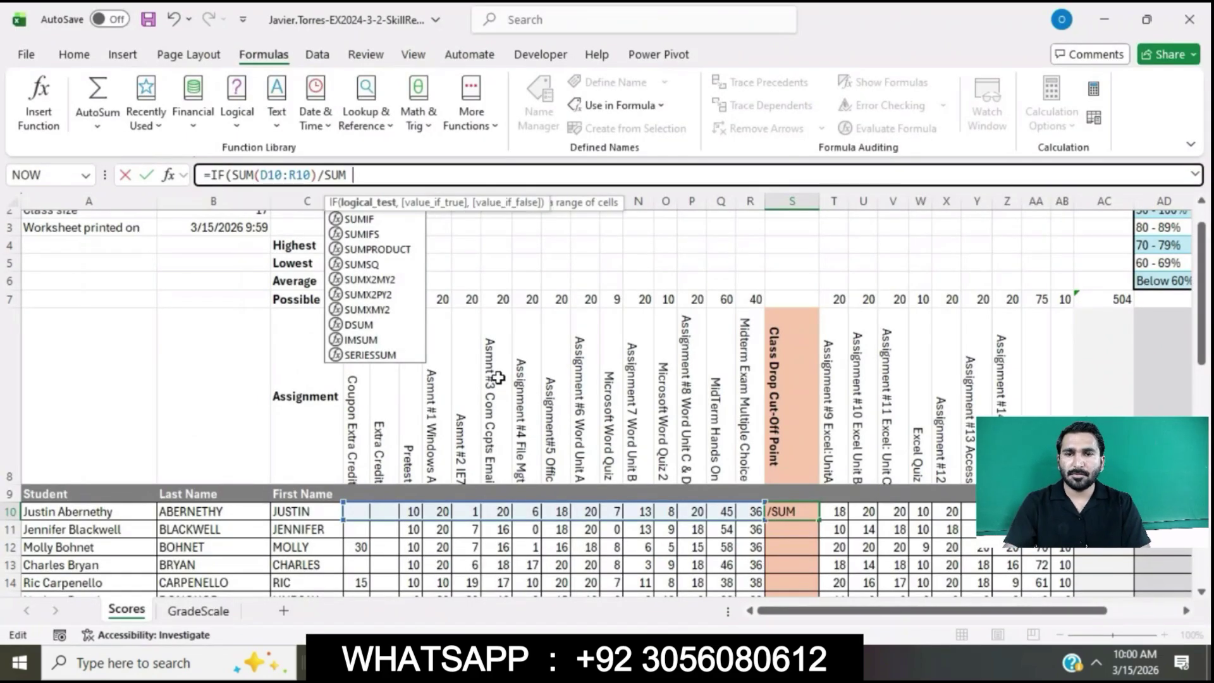
type("(")
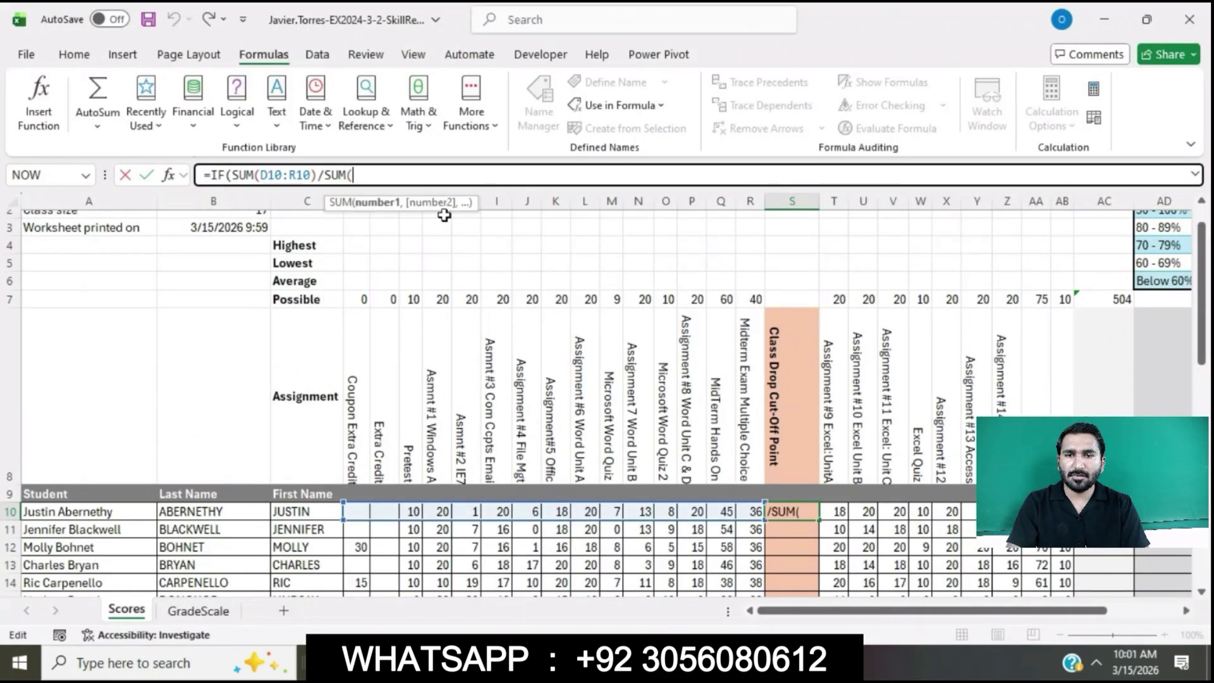
type("P")
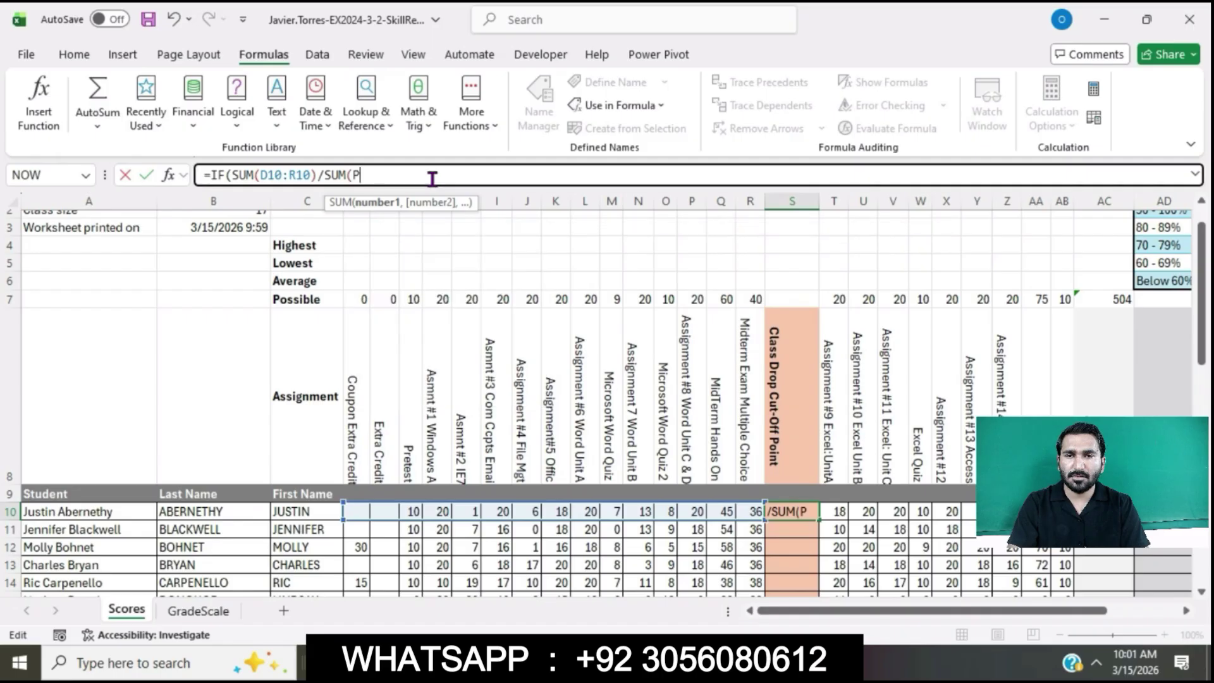
type("ossi")
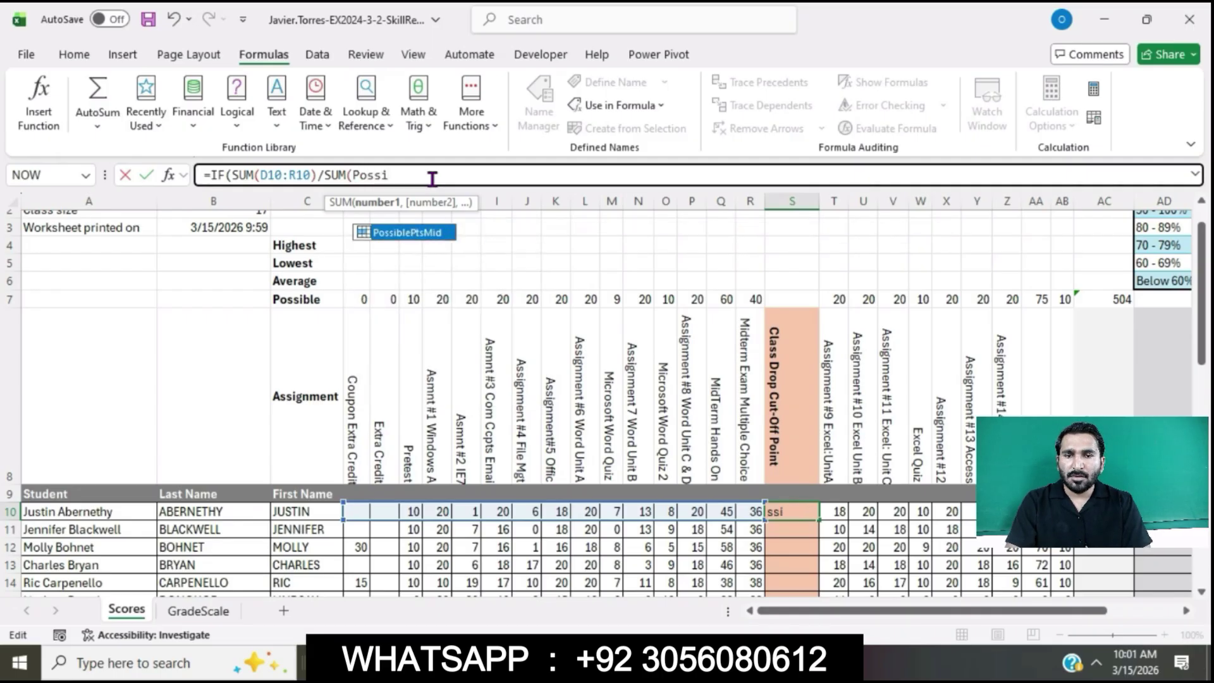
type("ble")
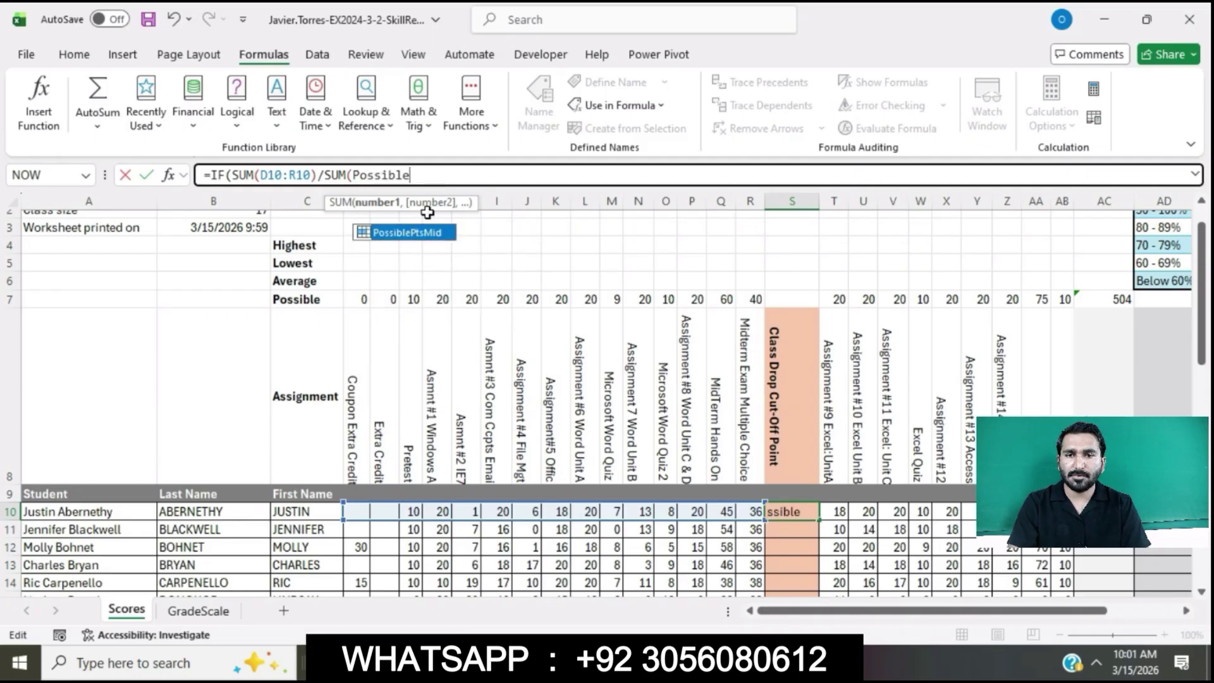
double_click(421, 232)
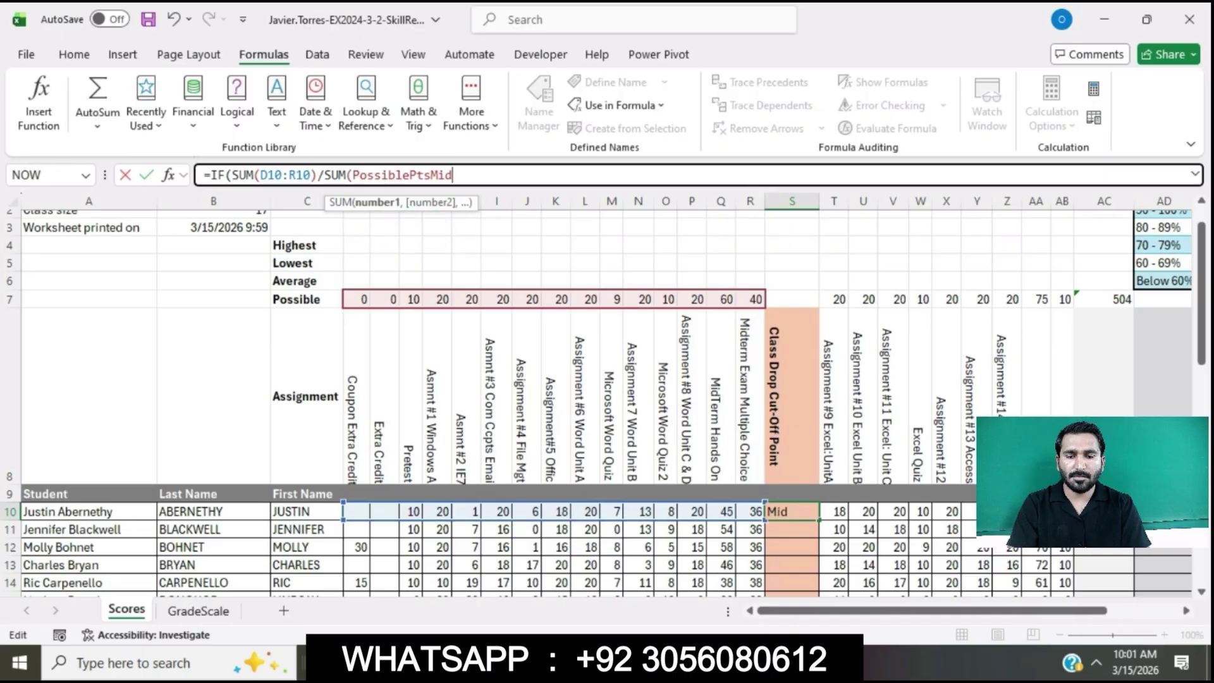
key("alt+Tab")
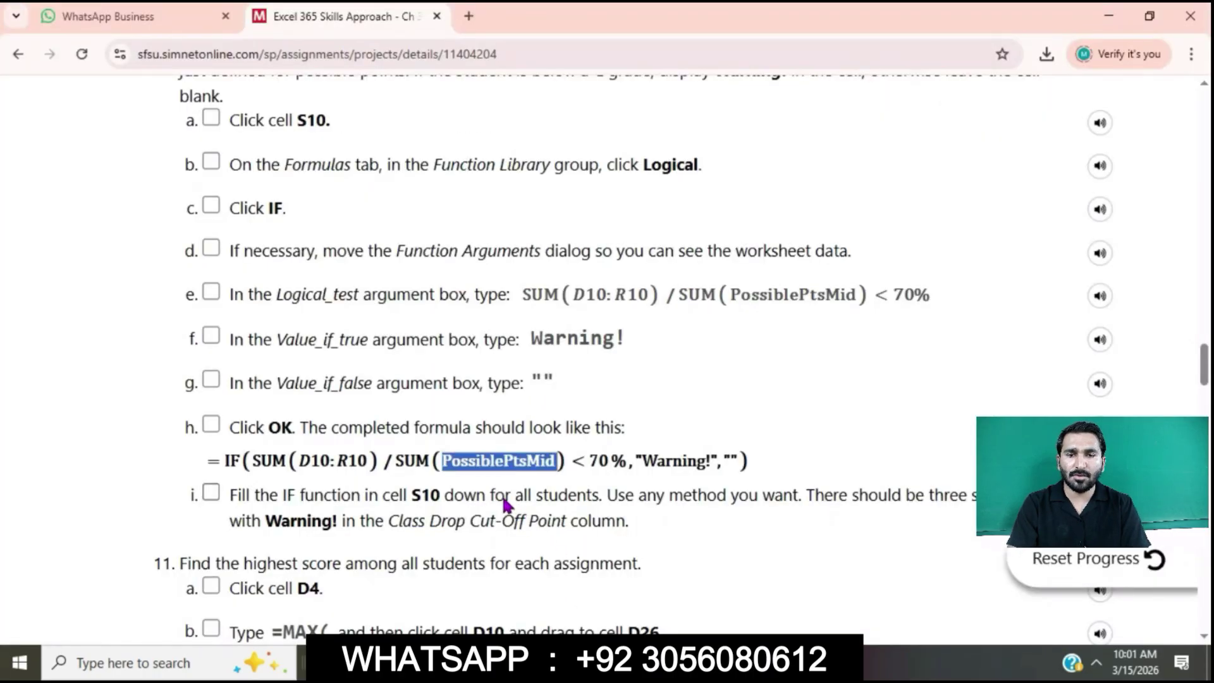
key("alt+Tab")
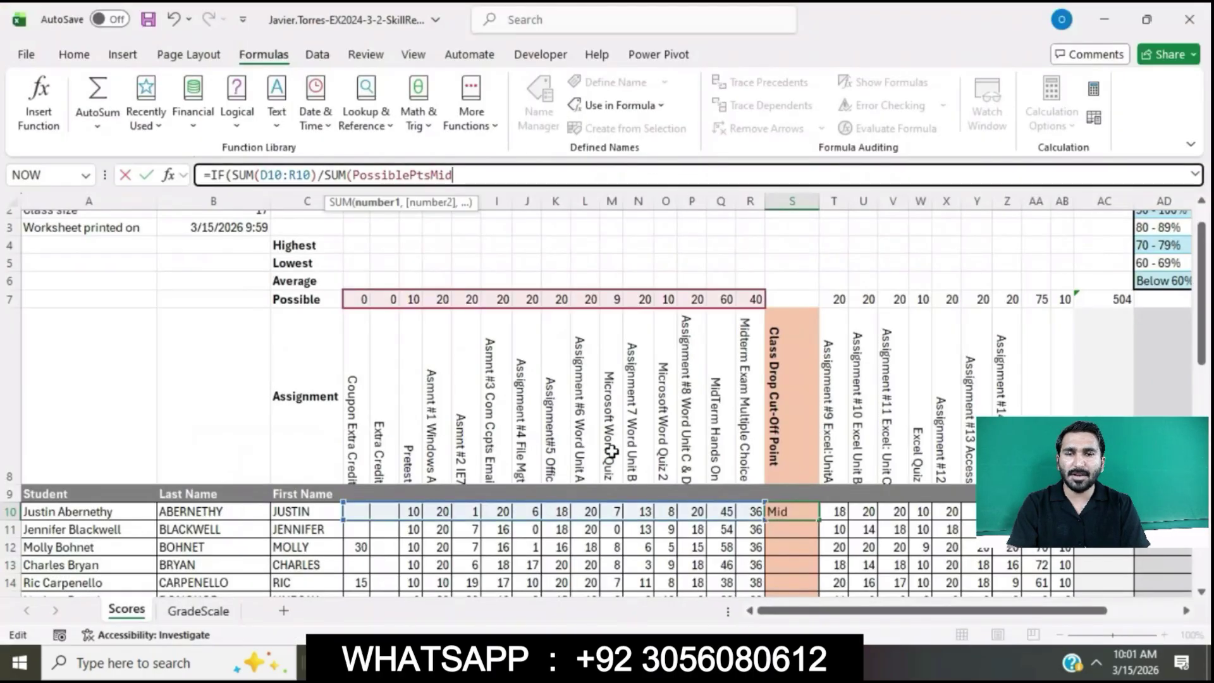
type(")")
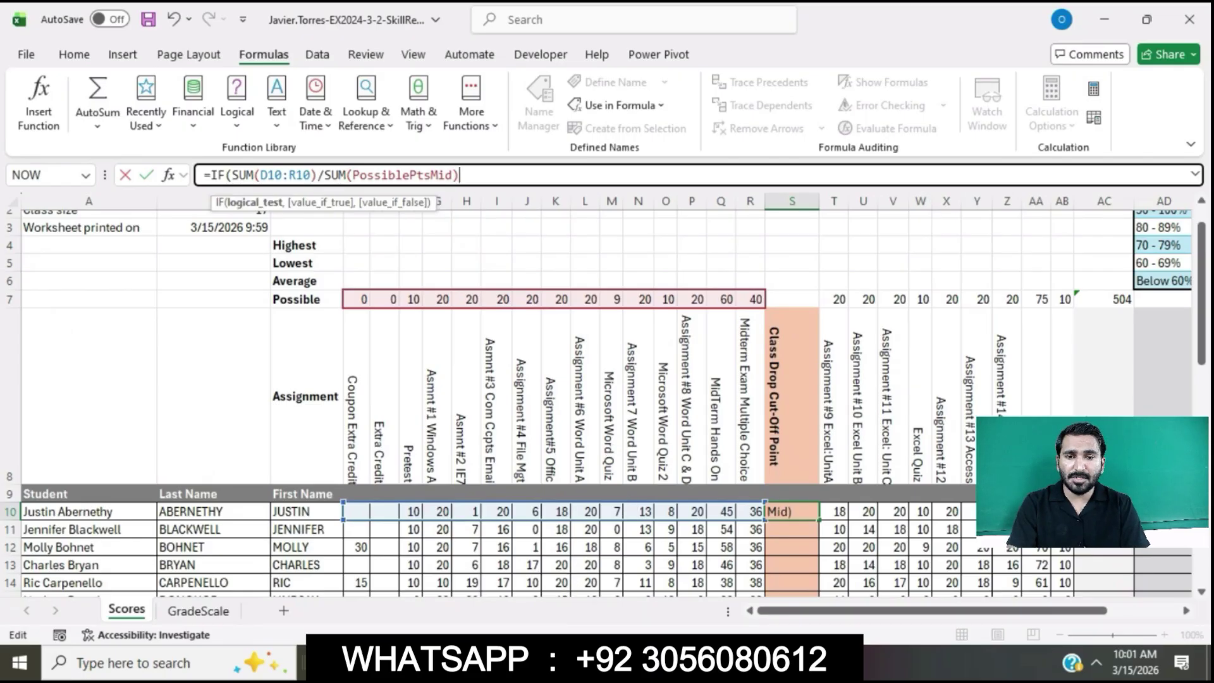
Step: Finish the logical test of S10's IF formula in Excel with <70%, consulting the formula in the browser instructions
mouse_move(557, 663)
left_click(556, 582)
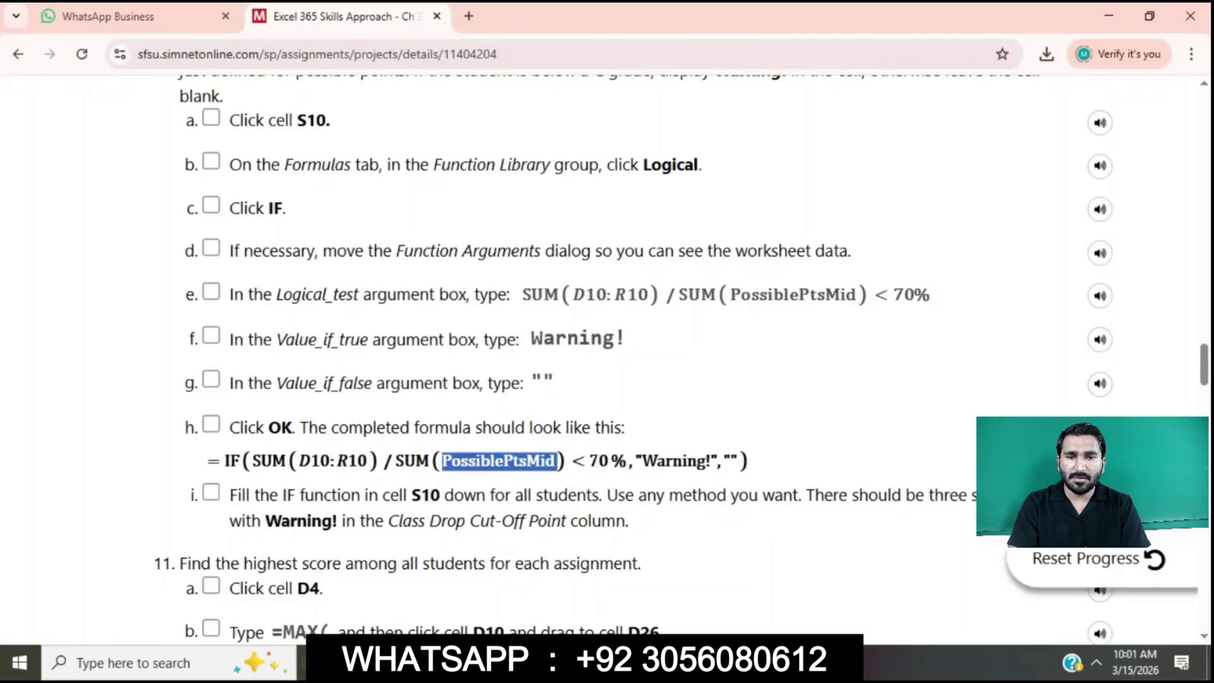
left_click(637, 663)
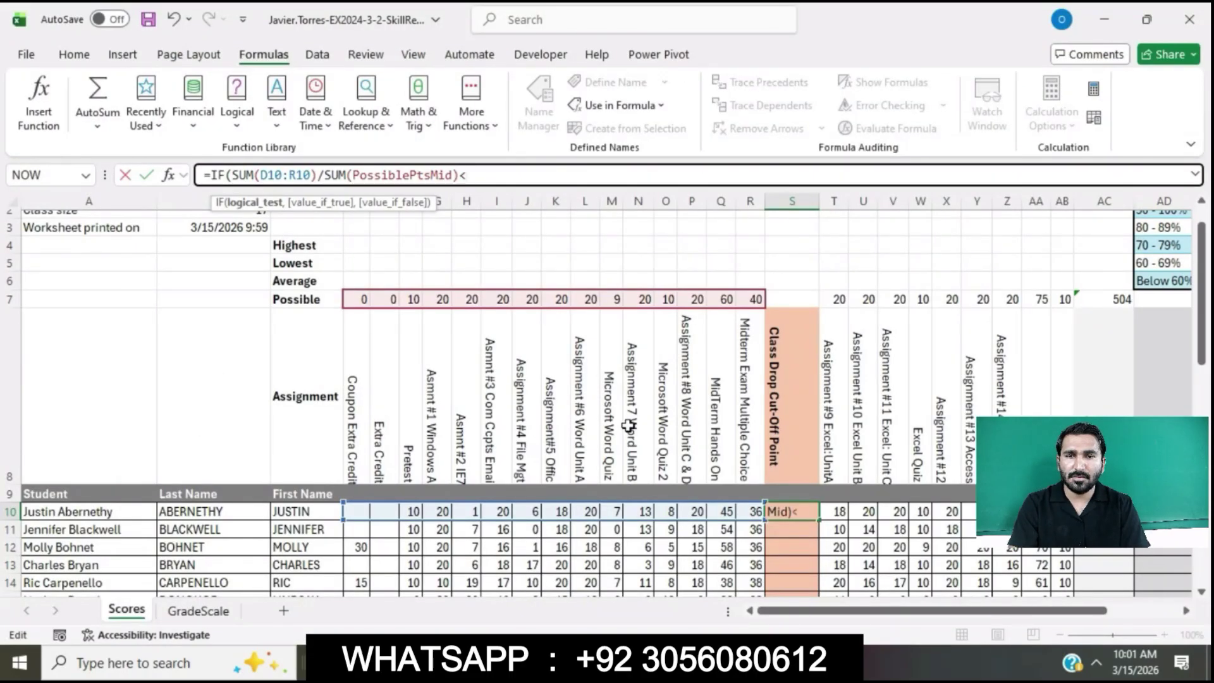
type("0")
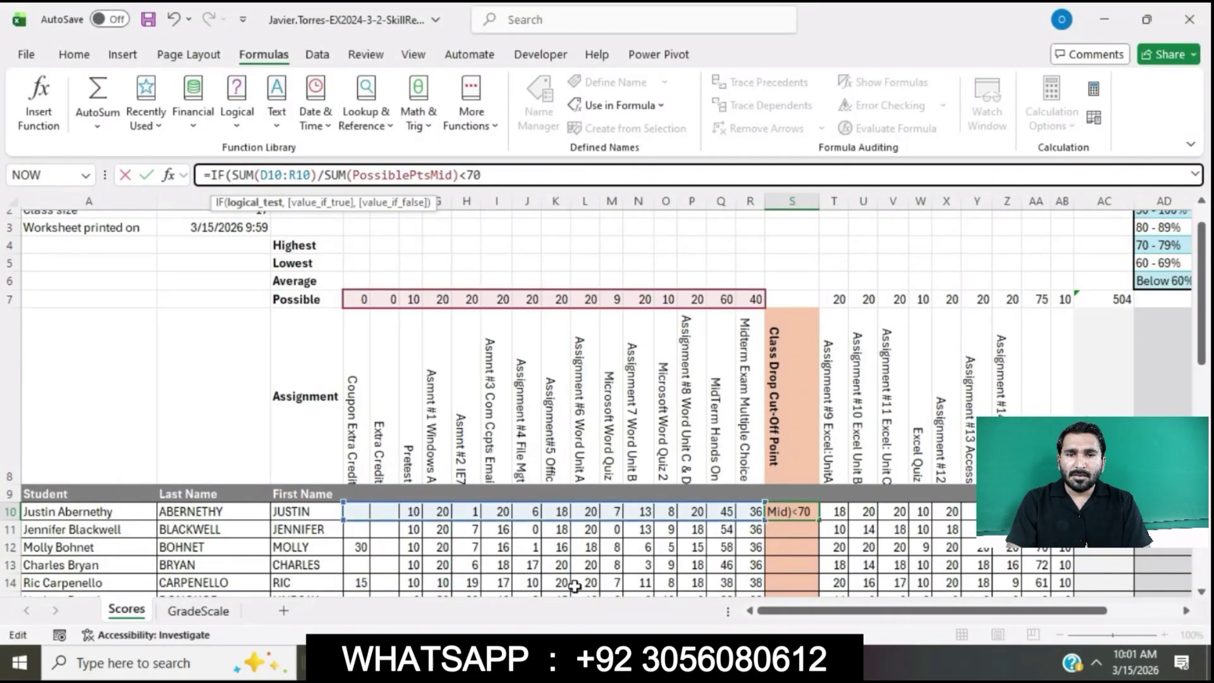
left_click(575, 626)
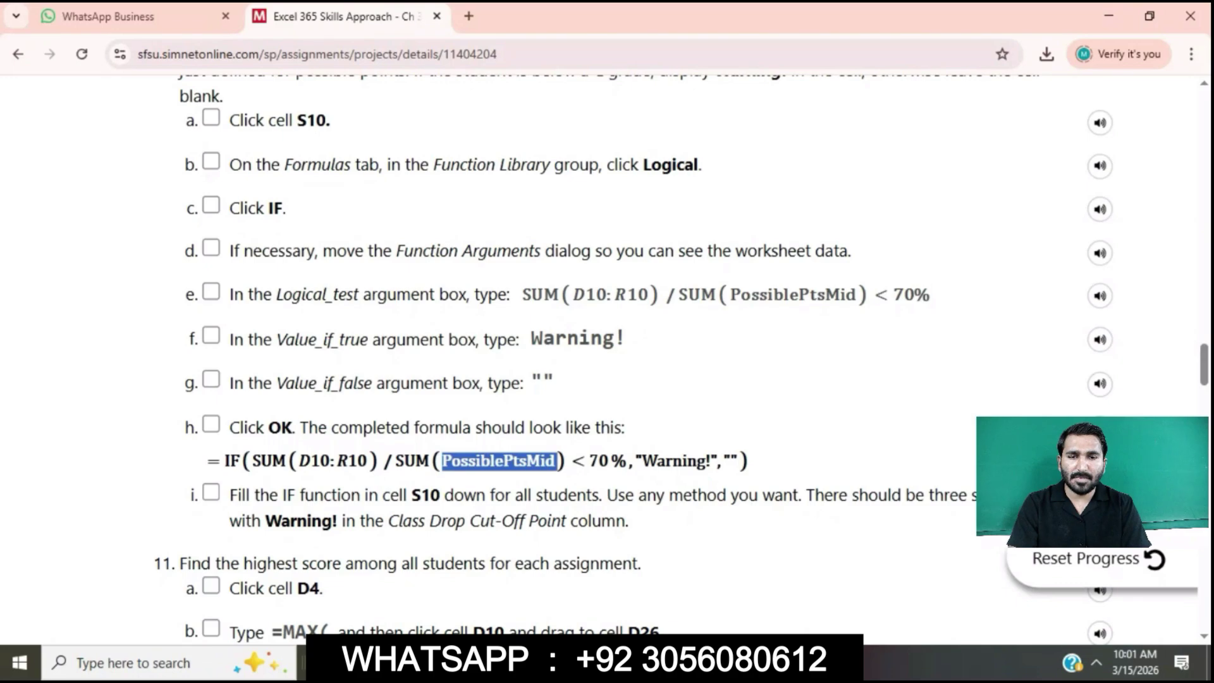
left_click(638, 663)
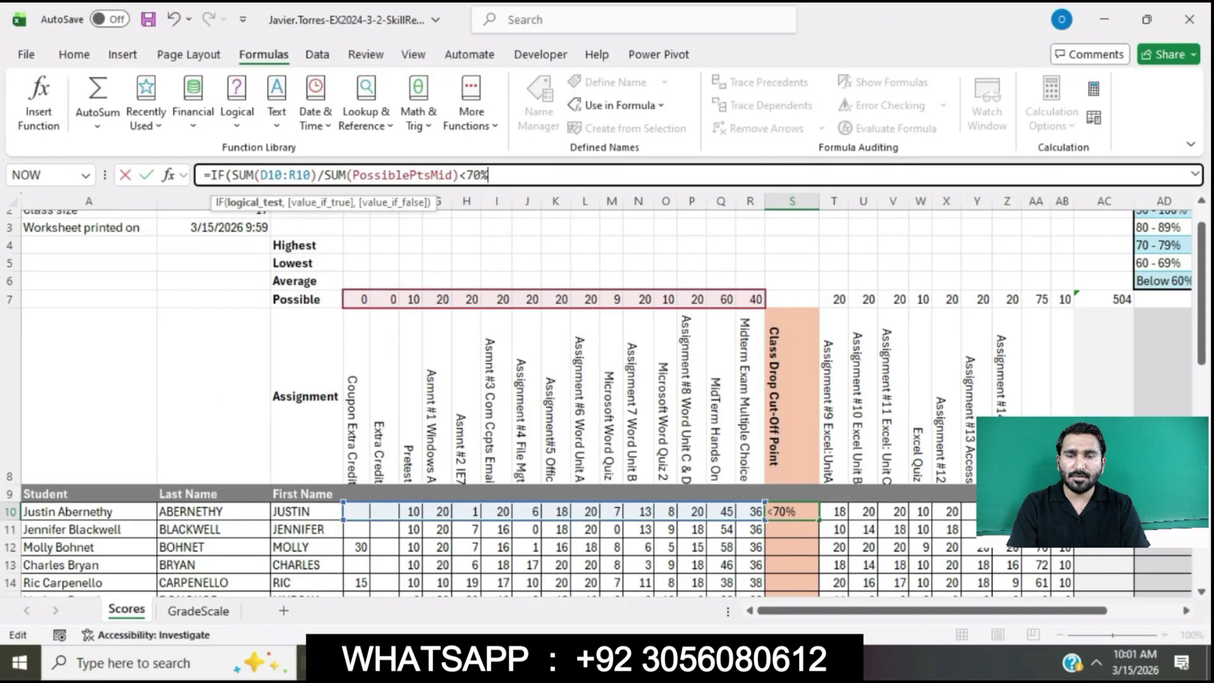
Step: Enter "Warning!" in quotation marks as the value-if-true argument of S10's IF formula, checking the wording in the browser
left_click(549, 633)
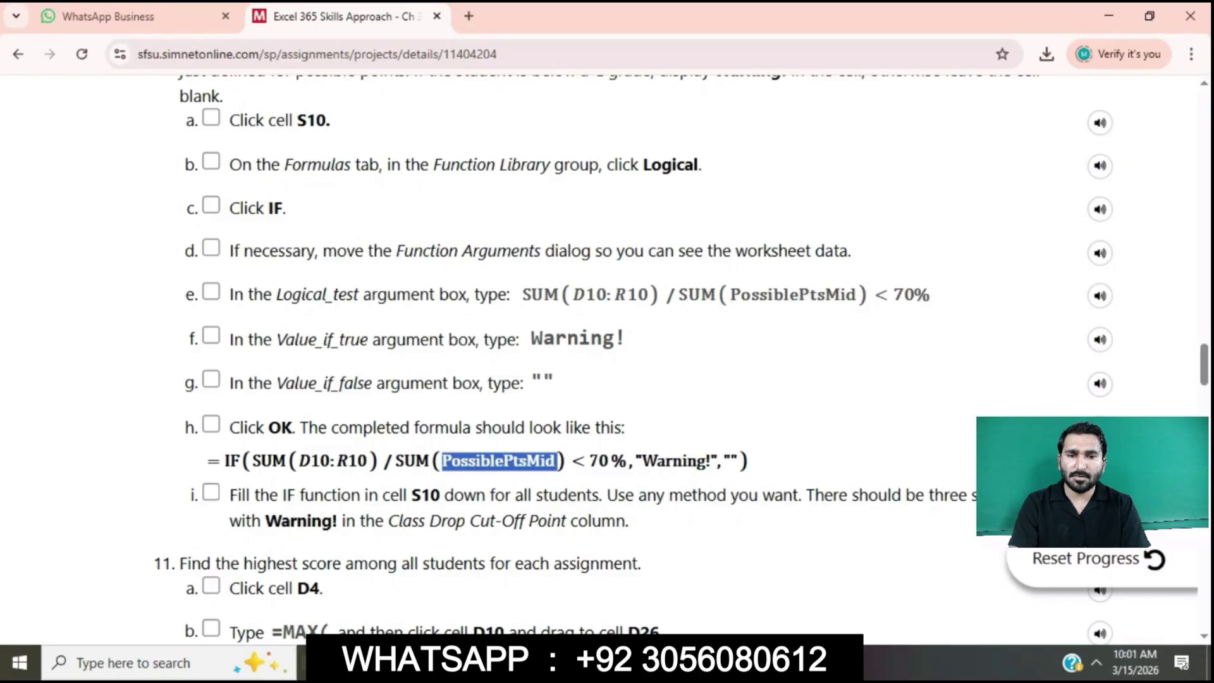
left_click(637, 663)
type(",")
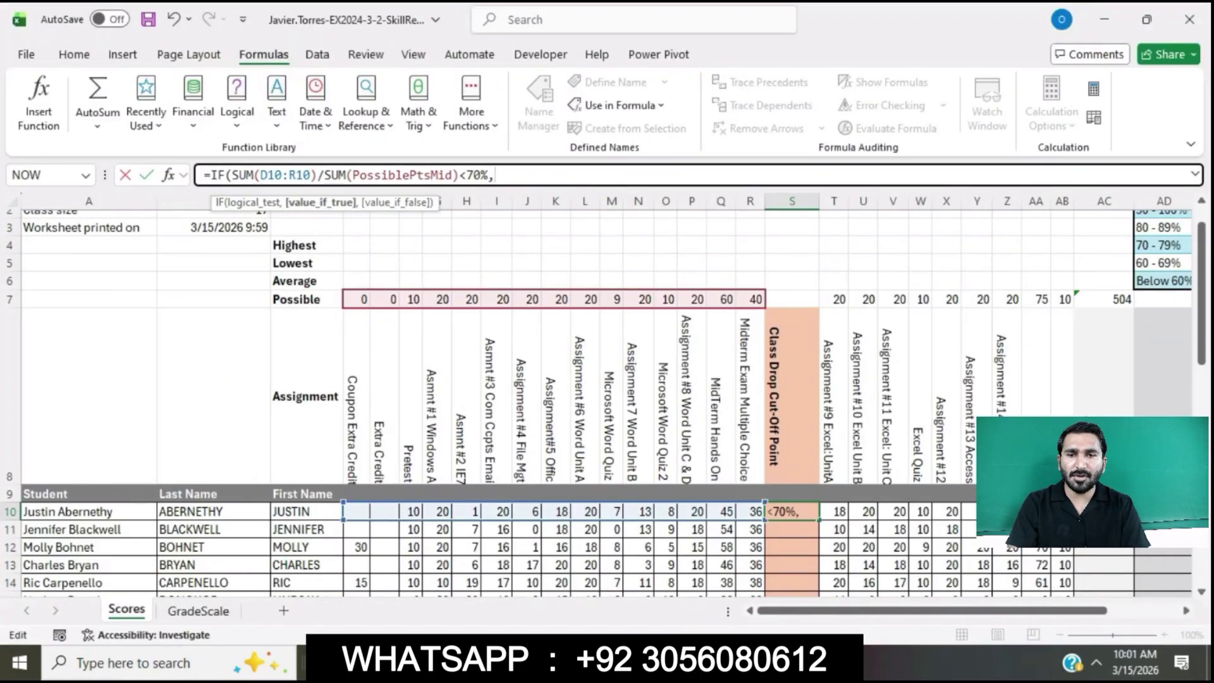
type("\"")
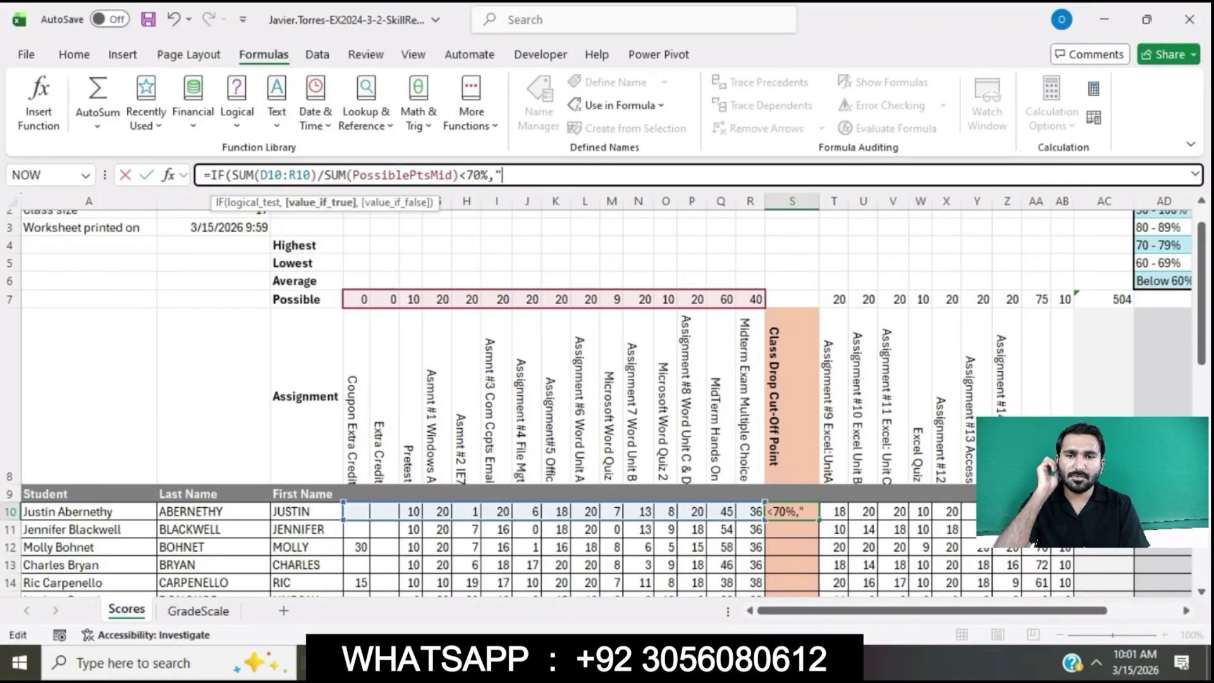
type("Wa")
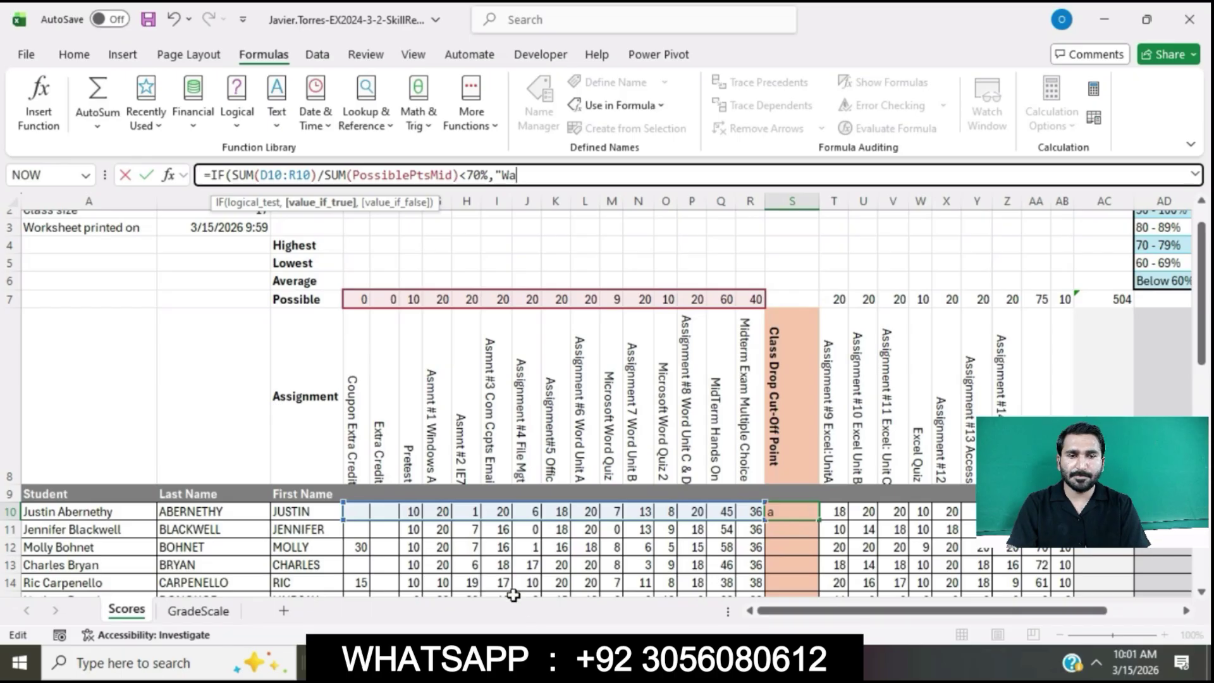
key("alt+Tab")
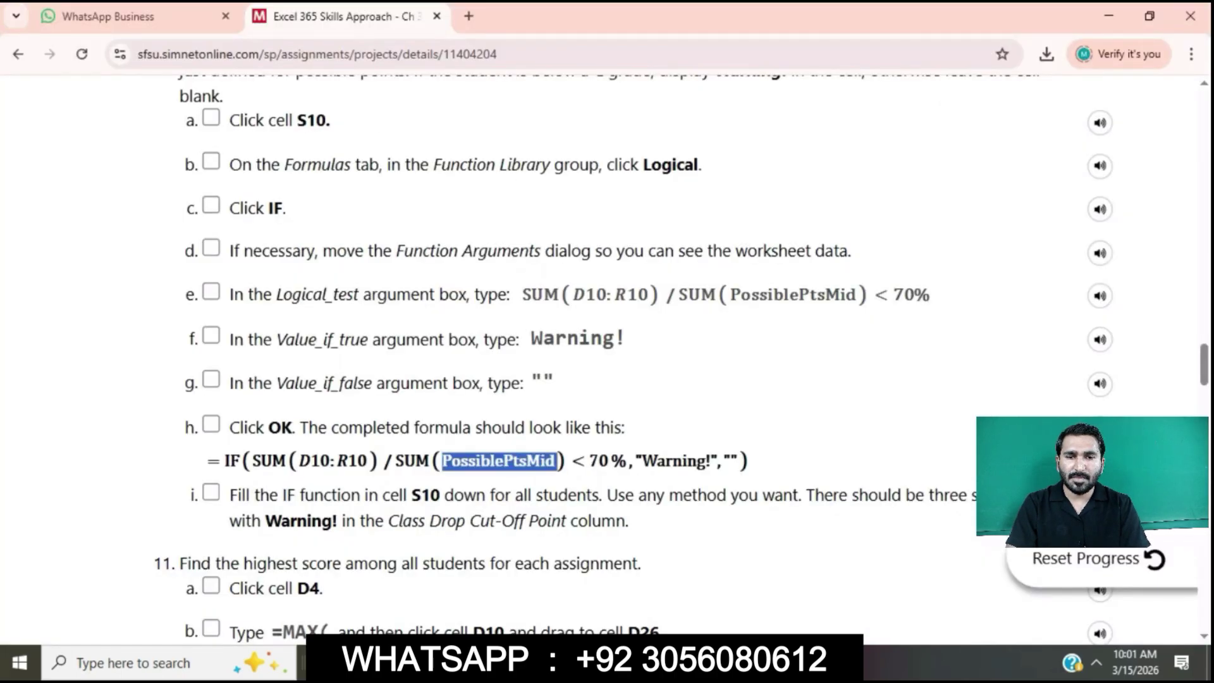
key("alt+Tab")
type("r")
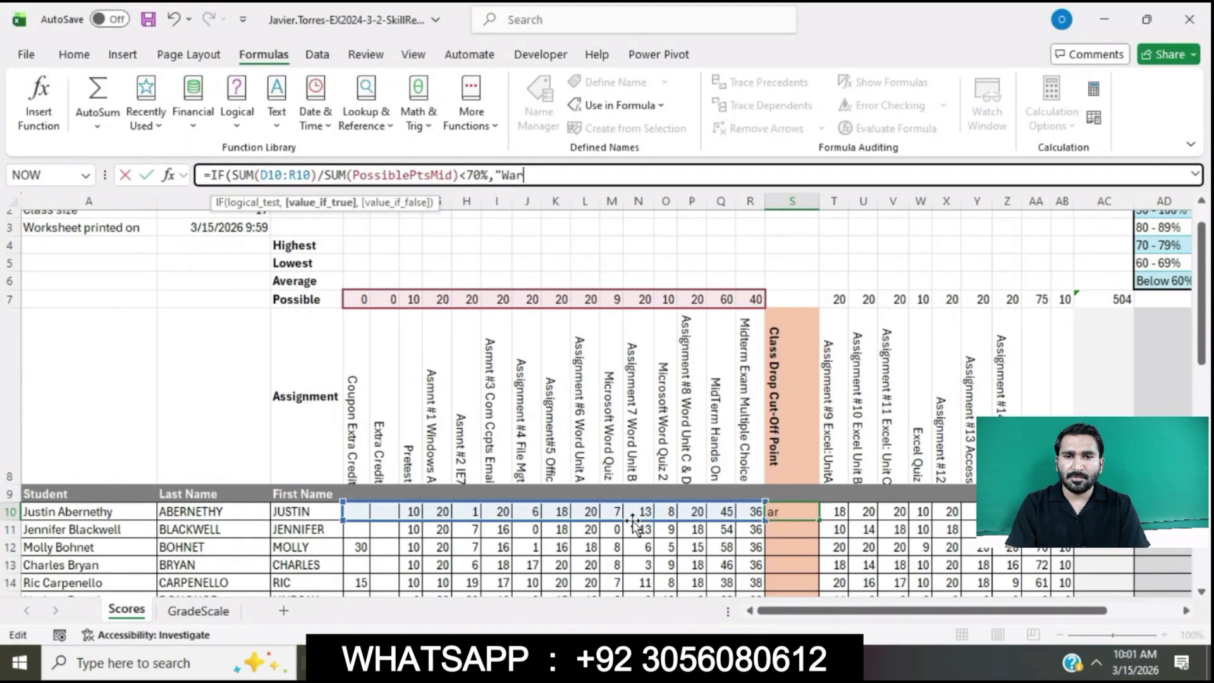
type("ning")
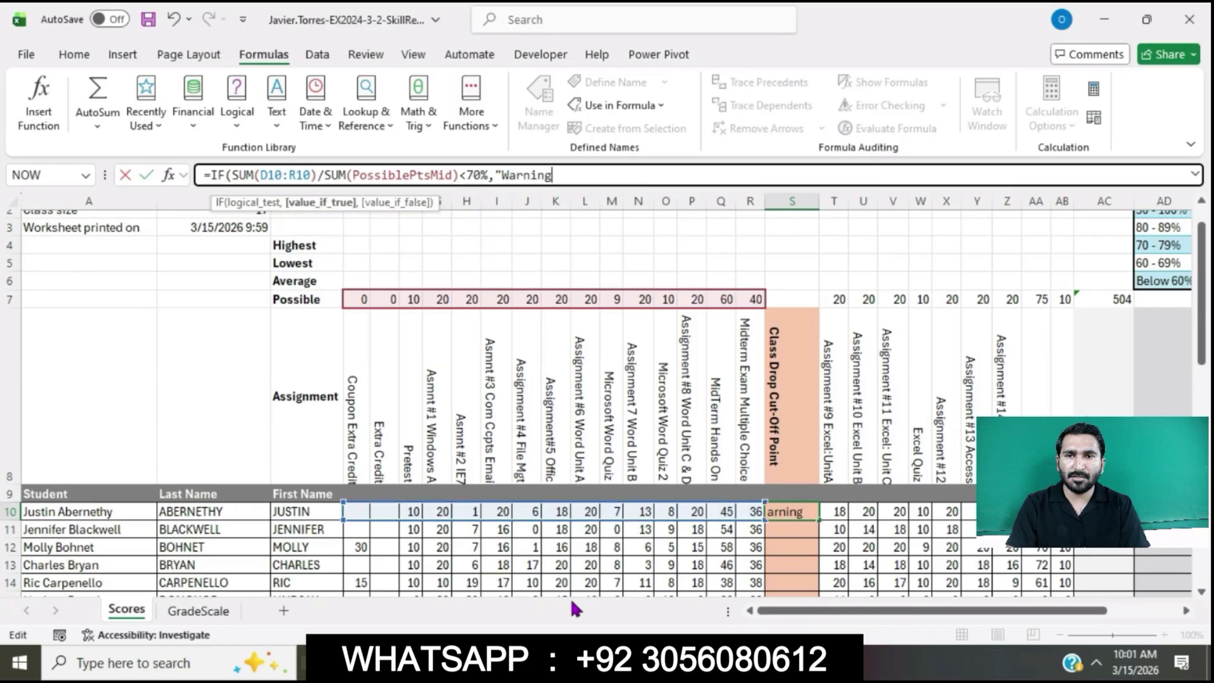
key("alt+Tab")
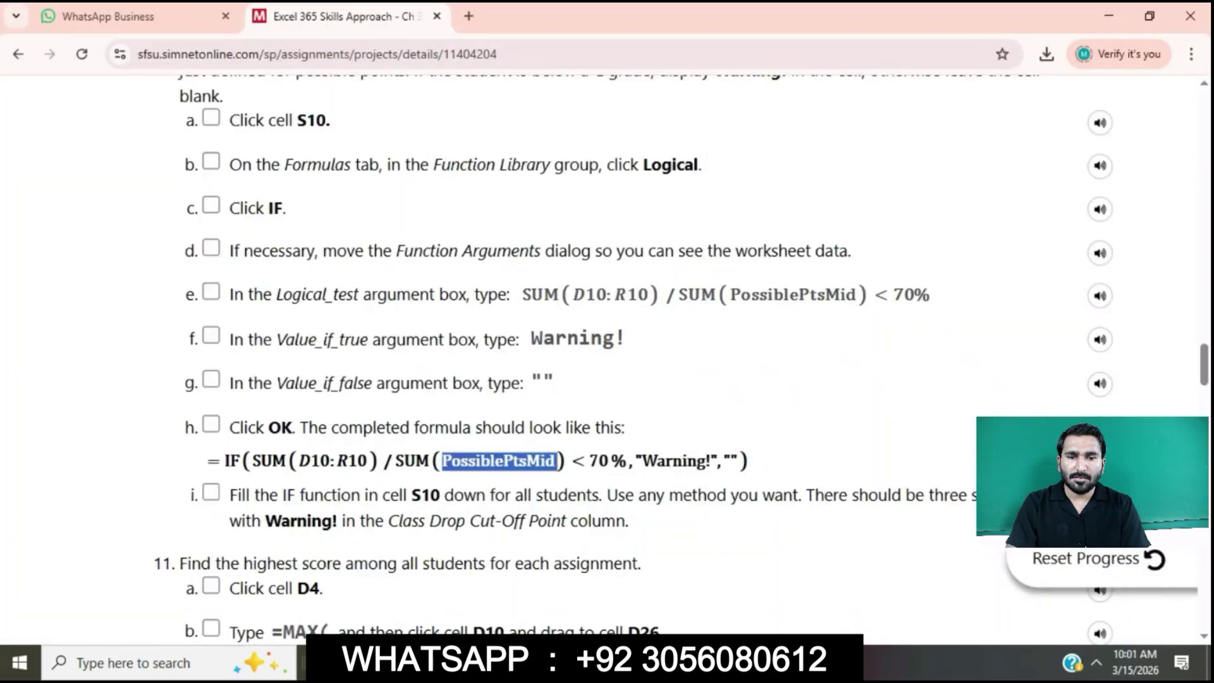
key("alt+Tab")
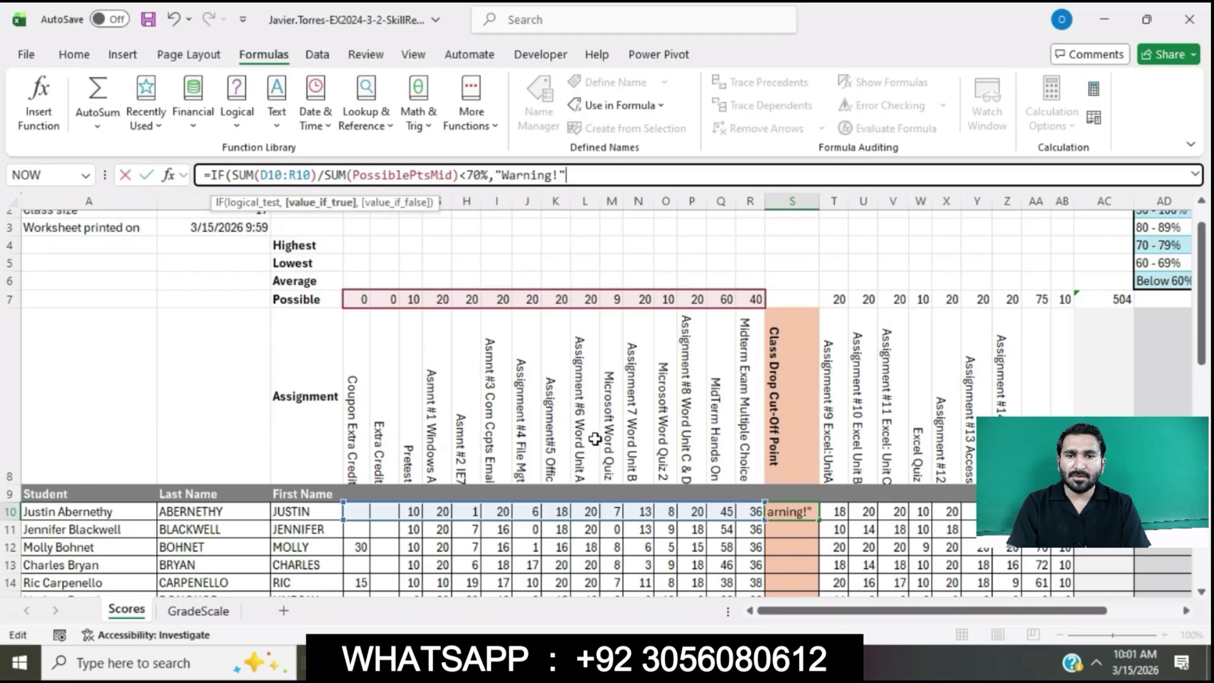
Step: Check the browser instructions, add "" as the value-if-false argument, and complete the IF formula in S10 in Excel
key("alt+Tab")
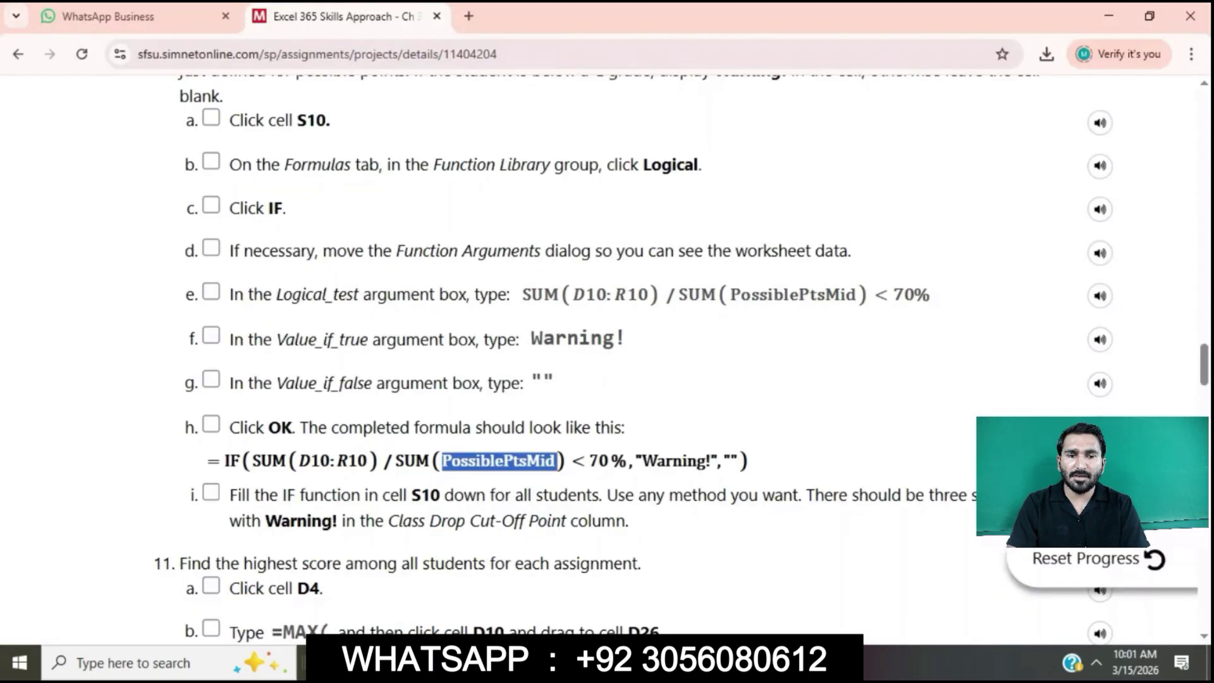
key("alt+Tab")
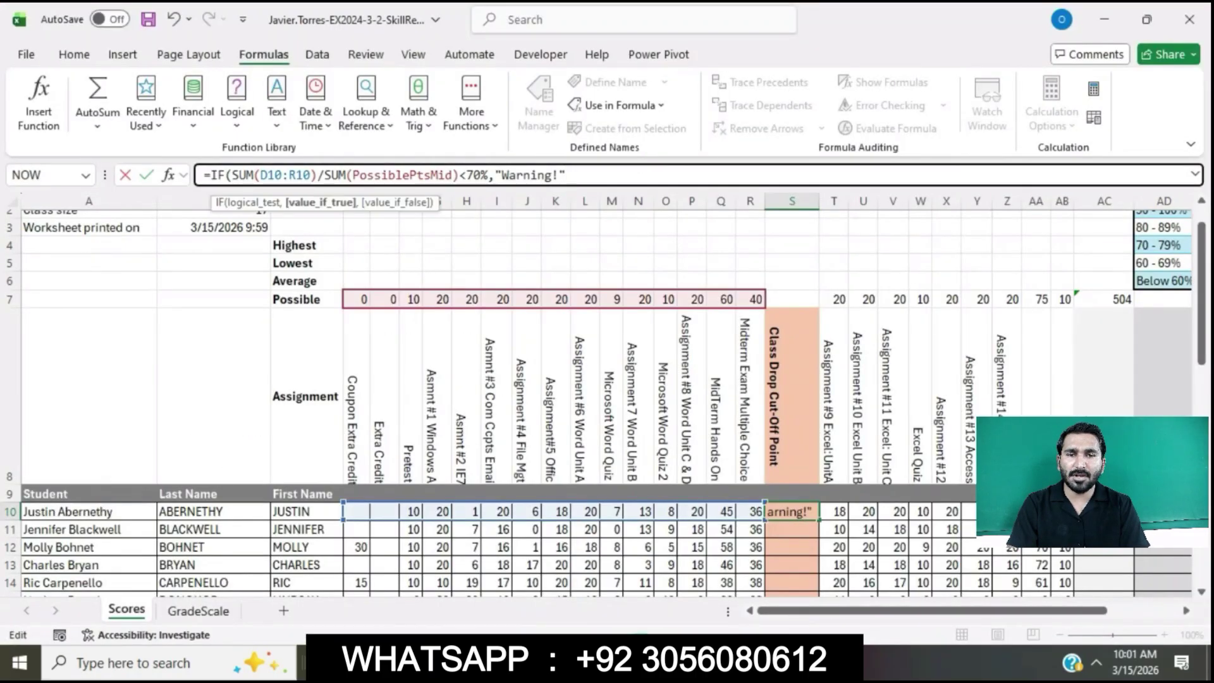
type(",")
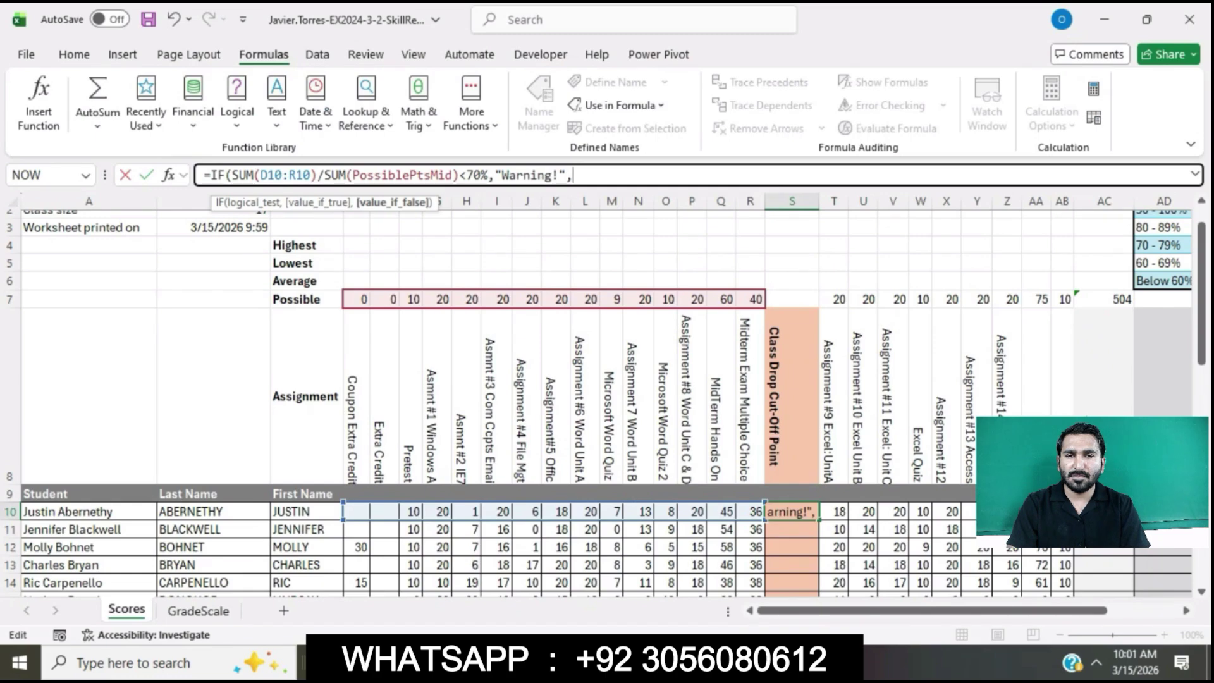
type("\"\"")
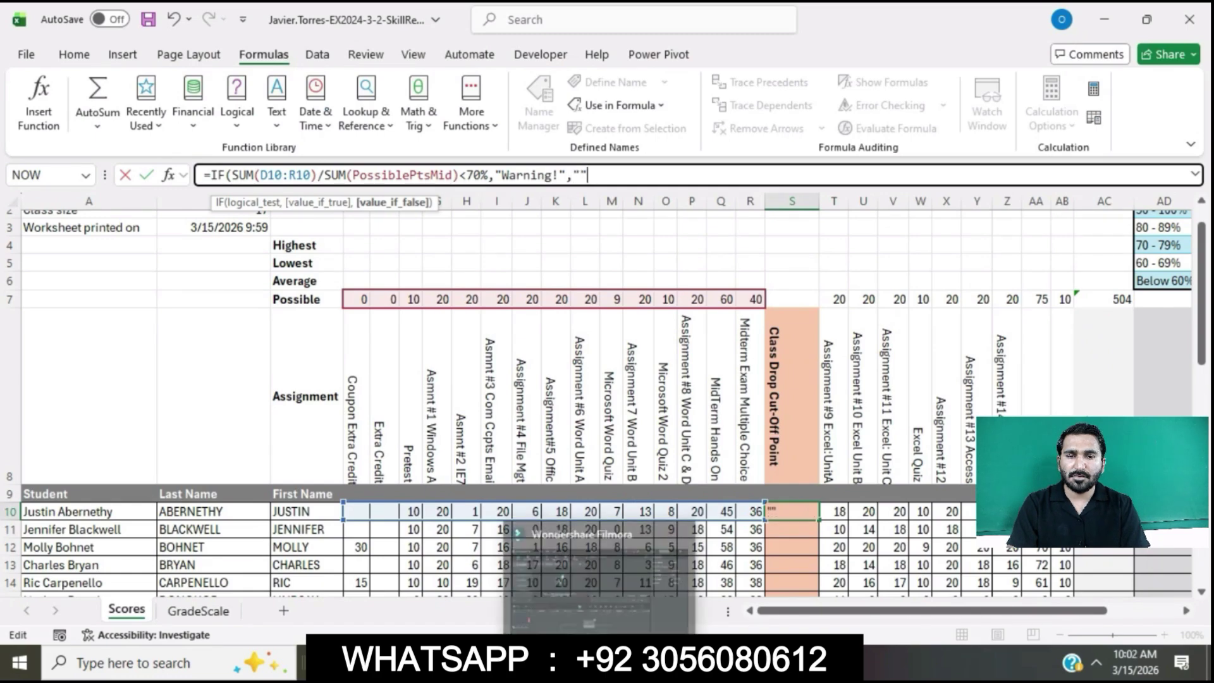
type(")")
key("Return")
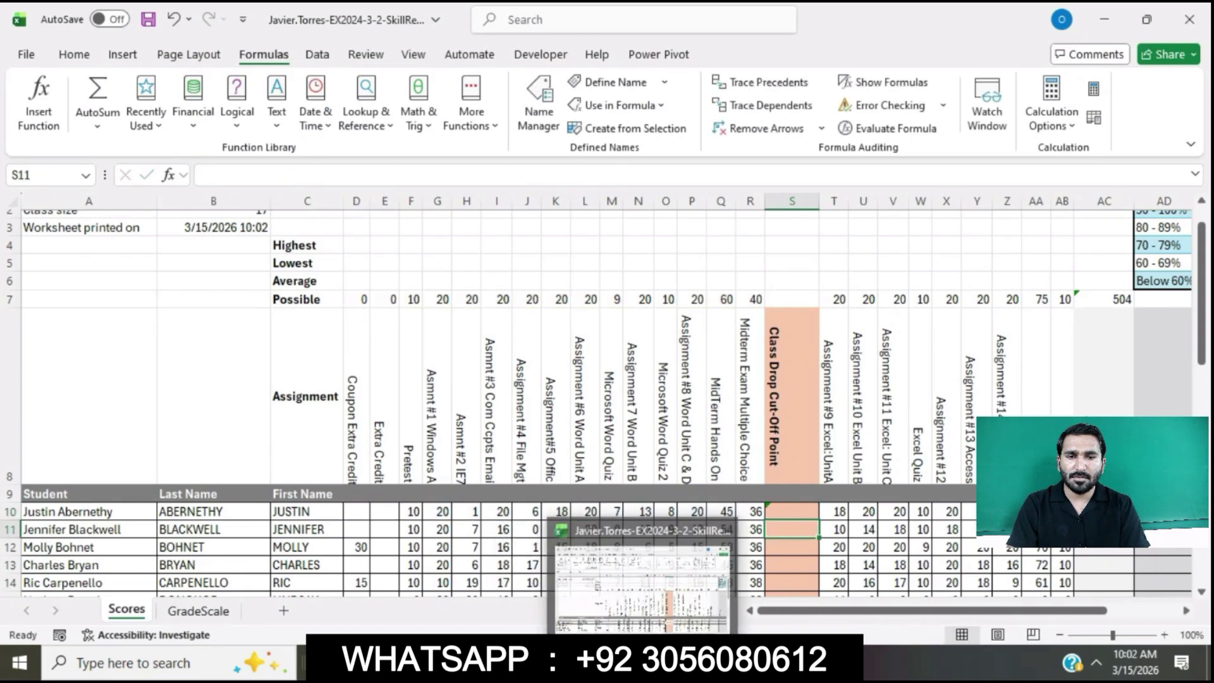
Step: Check off step 10i in the browser, and fill Excel's S10 IF formula down through S26 for all students
left_click(798, 511)
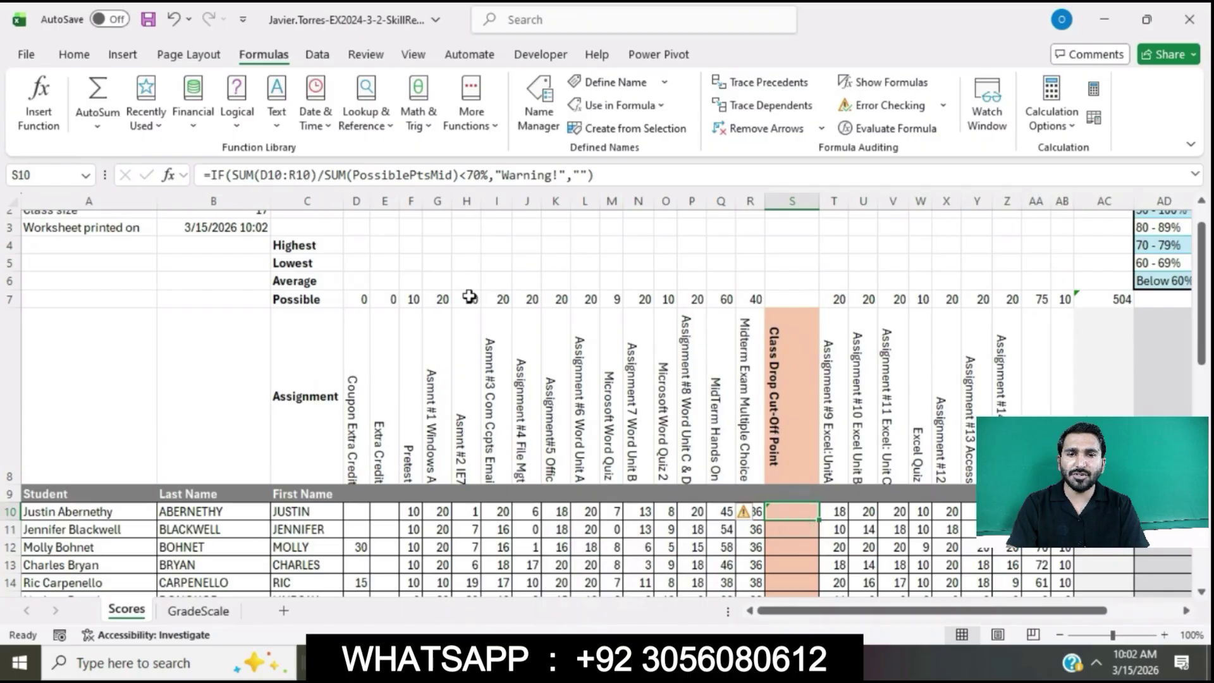
left_click(569, 663)
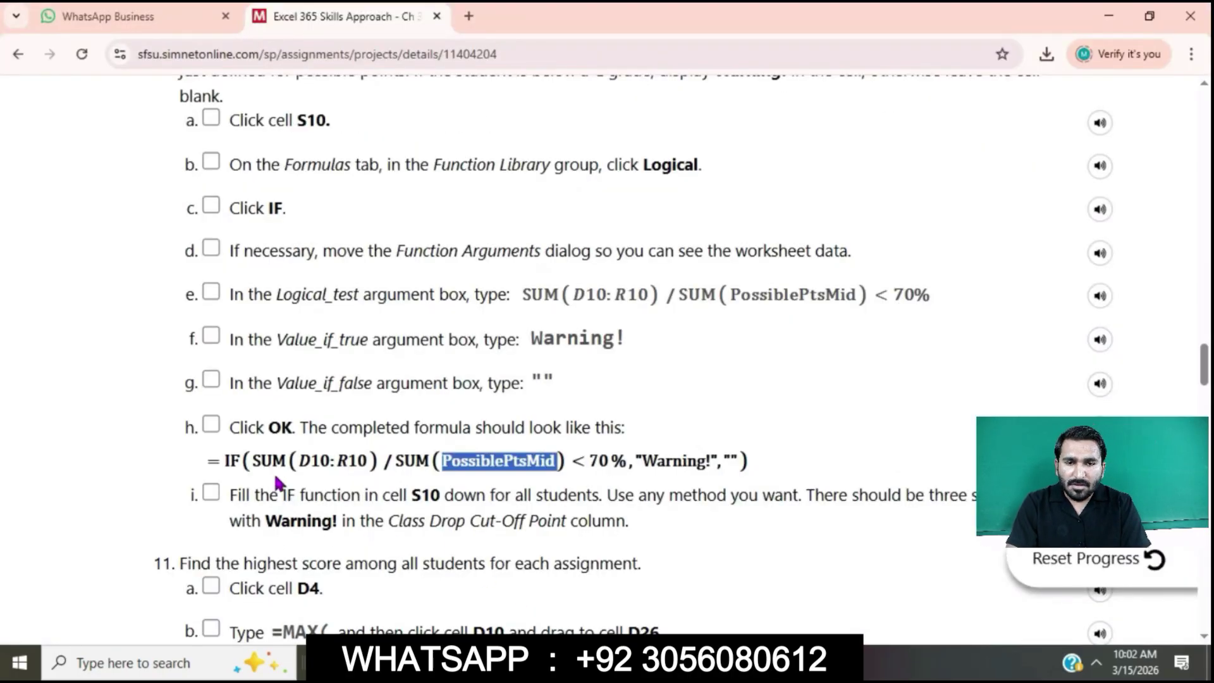
left_click(211, 492)
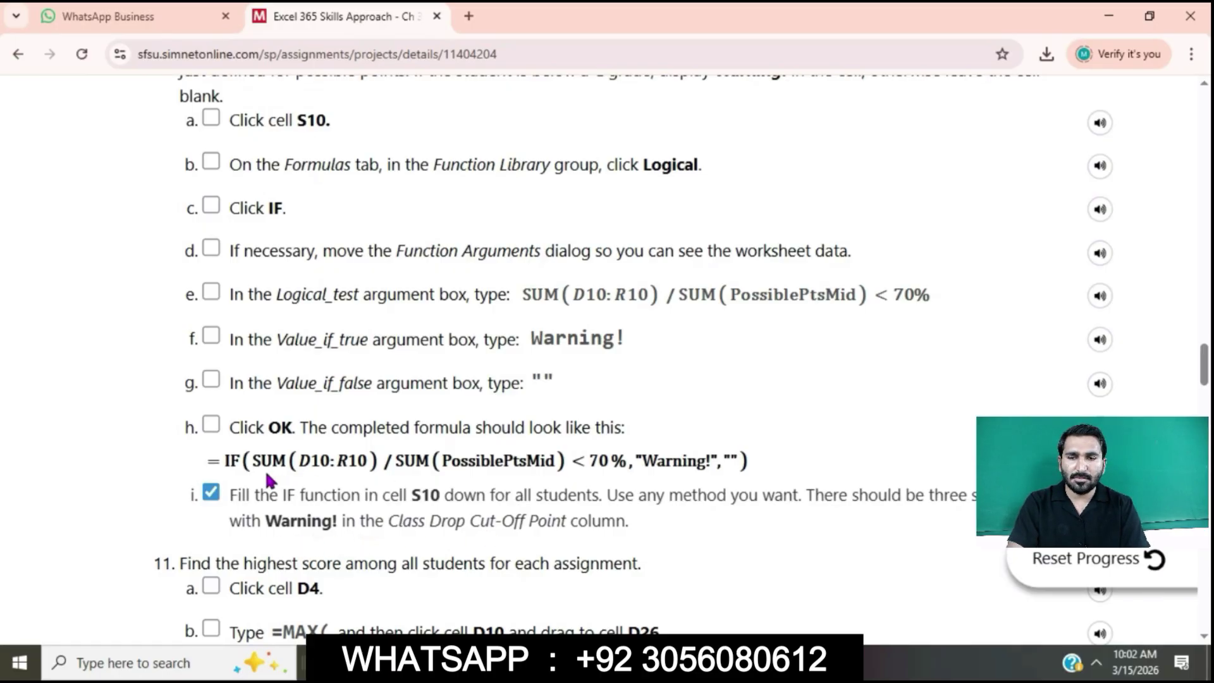
key("alt+Tab")
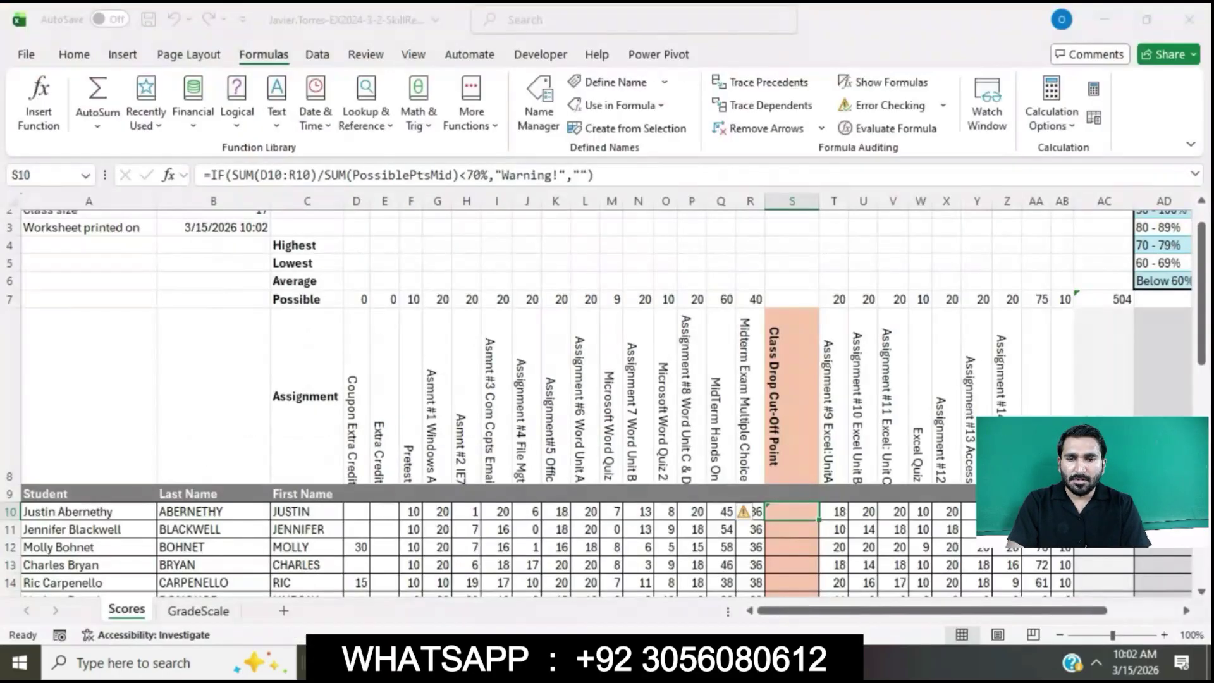
mouse_move(819, 519)
left_mouse_down()
mouse_move(816, 594)
mouse_move(808, 527)
left_mouse_up()
left_click(708, 432)
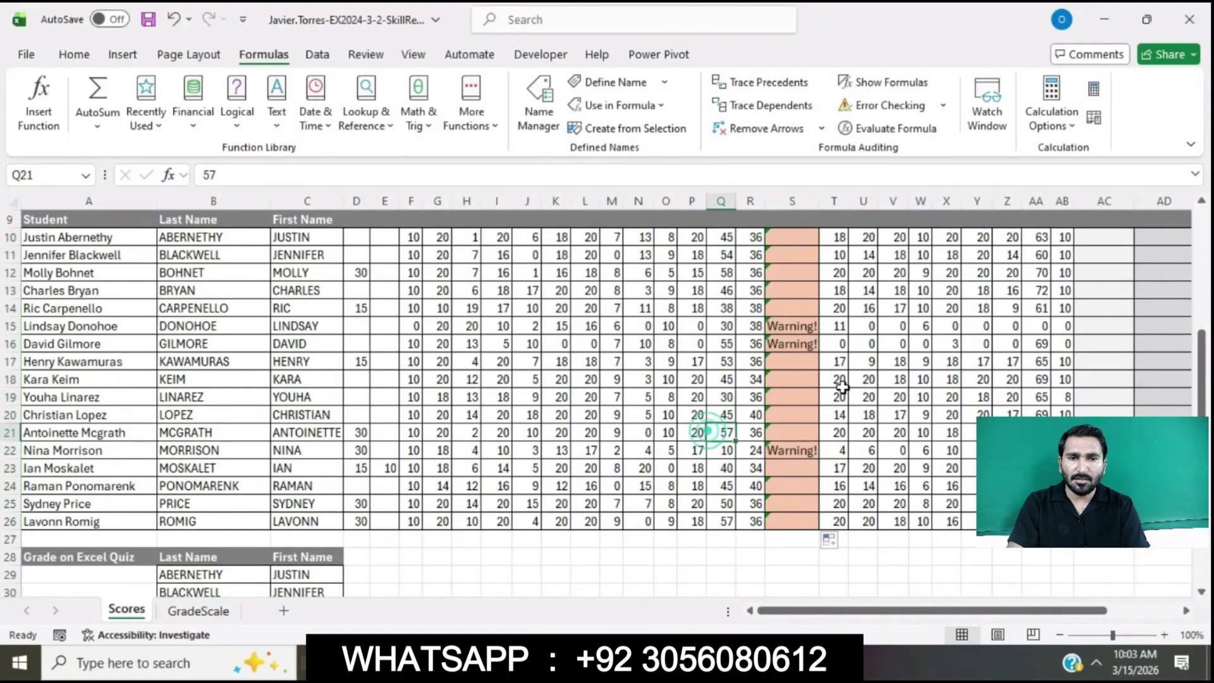
scroll(842, 387, "up", 1)
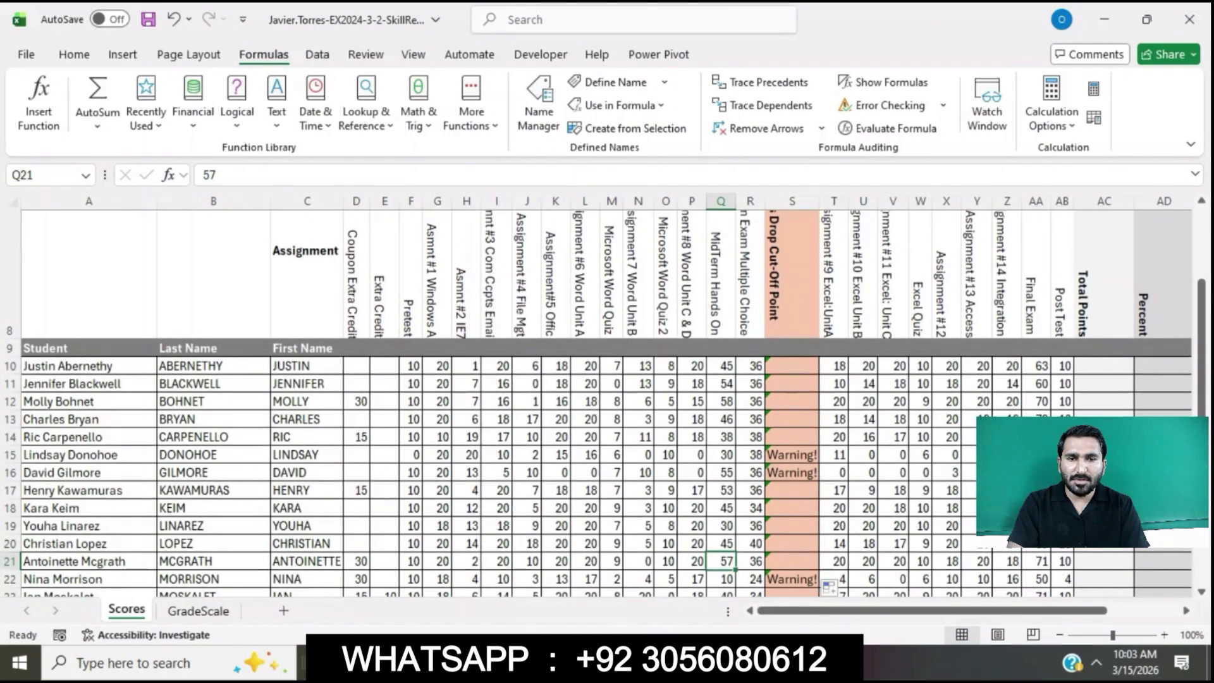
Step: Switch to the browser instructions, check off step 10h, and read step 11 on finding the highest scores
key("alt+Tab")
scroll(510, 370, "down", 2)
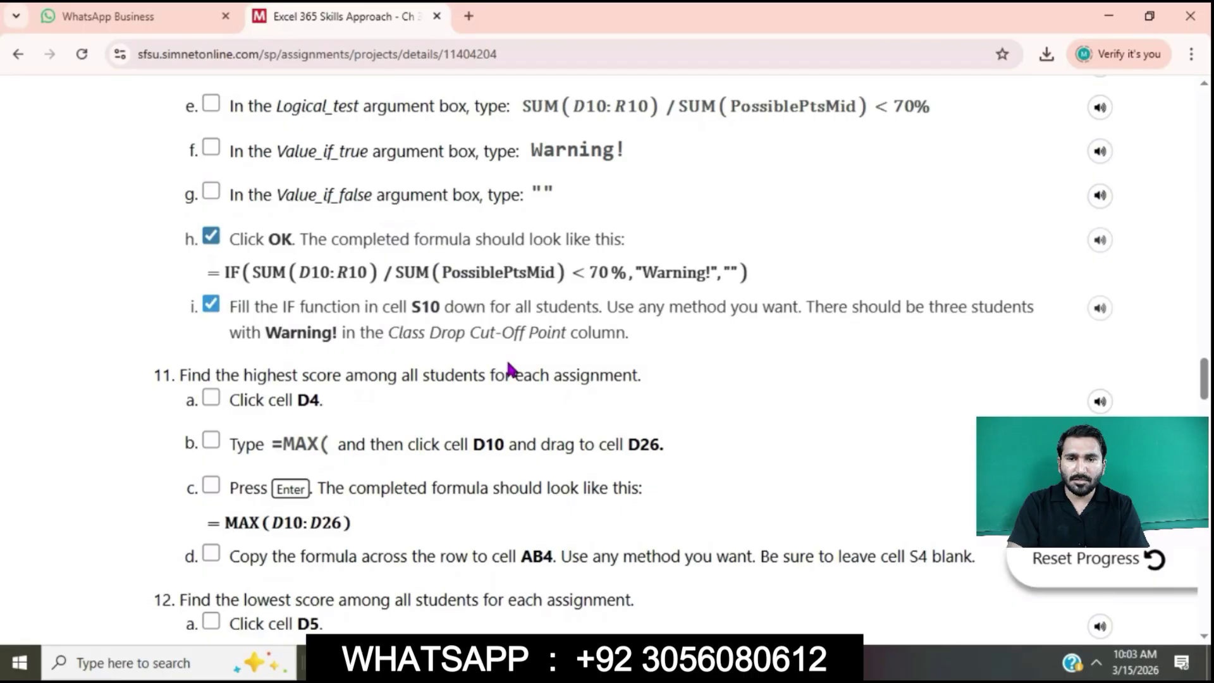
scroll(510, 370, "down", 3)
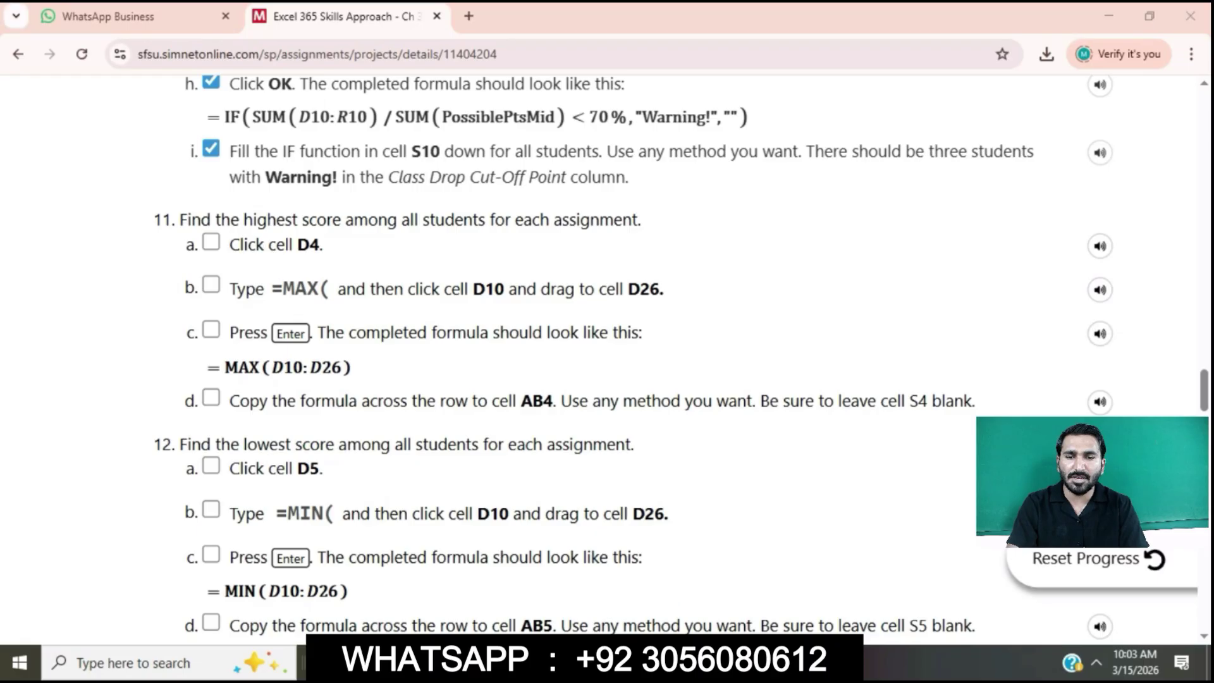
Step: Start a MAX function in cell D4 of the Scores sheet in Excel, consulting the browser instructions for the formula
key("alt+Tab")
scroll(365, 299, "up", 3)
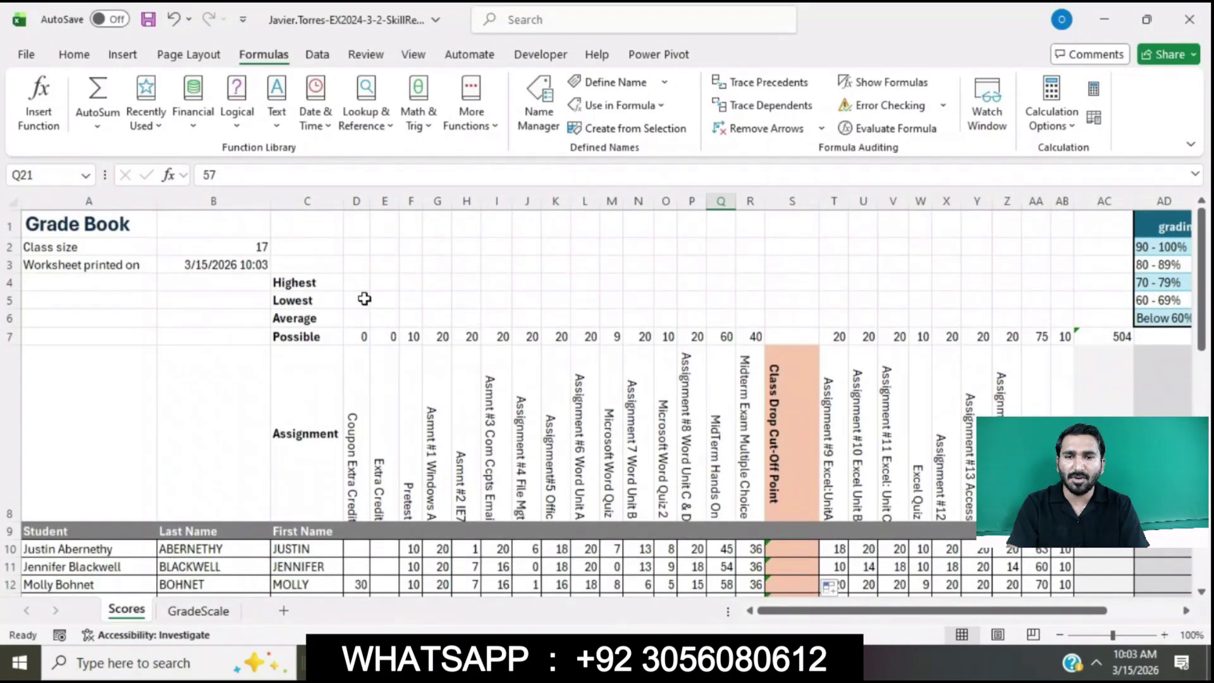
left_click(356, 282)
key("alt+Tab")
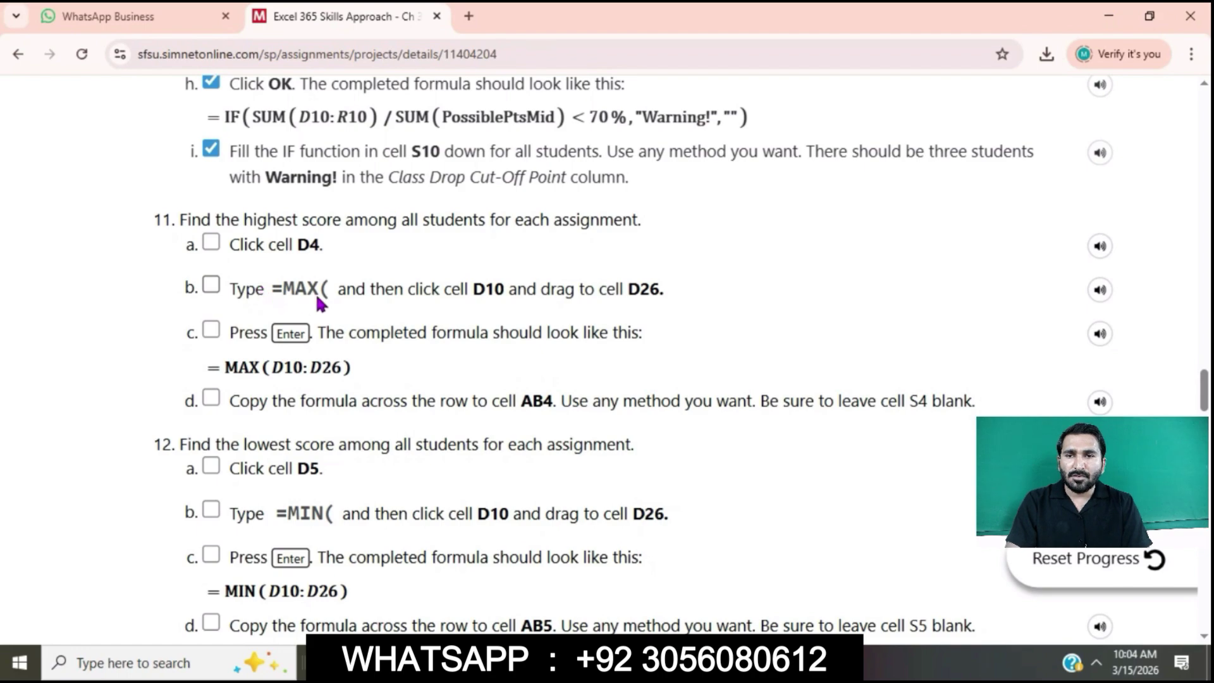
key("alt+Tab")
type("=")
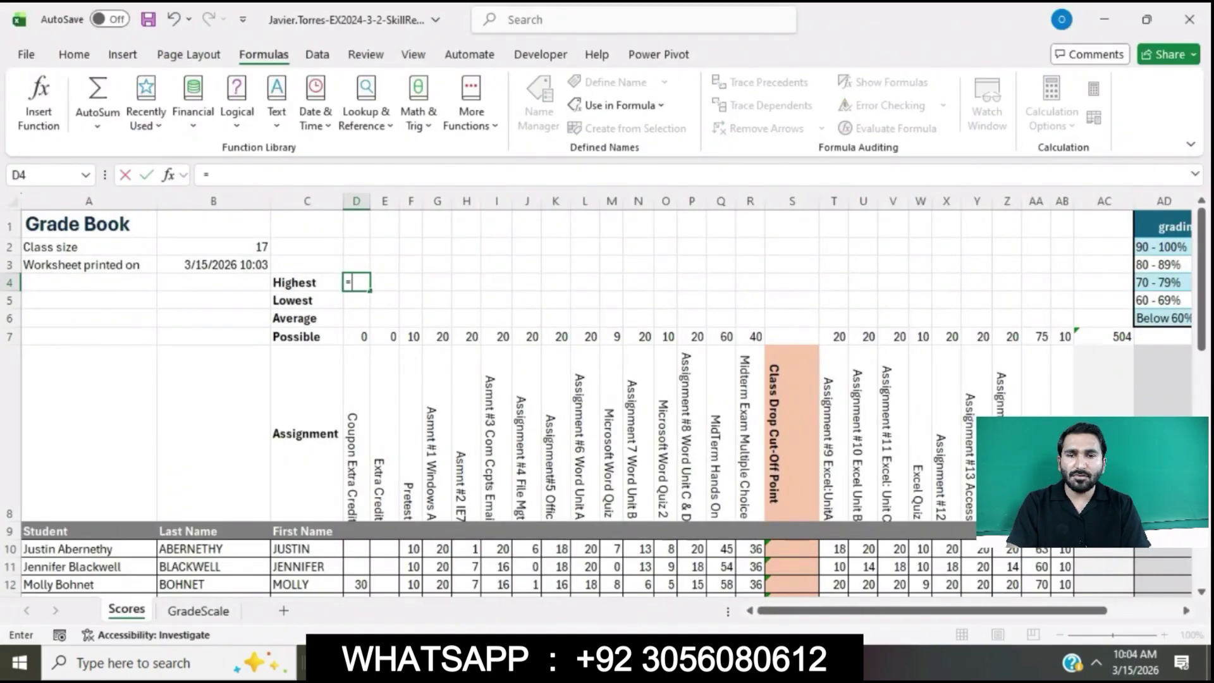
type("MAX")
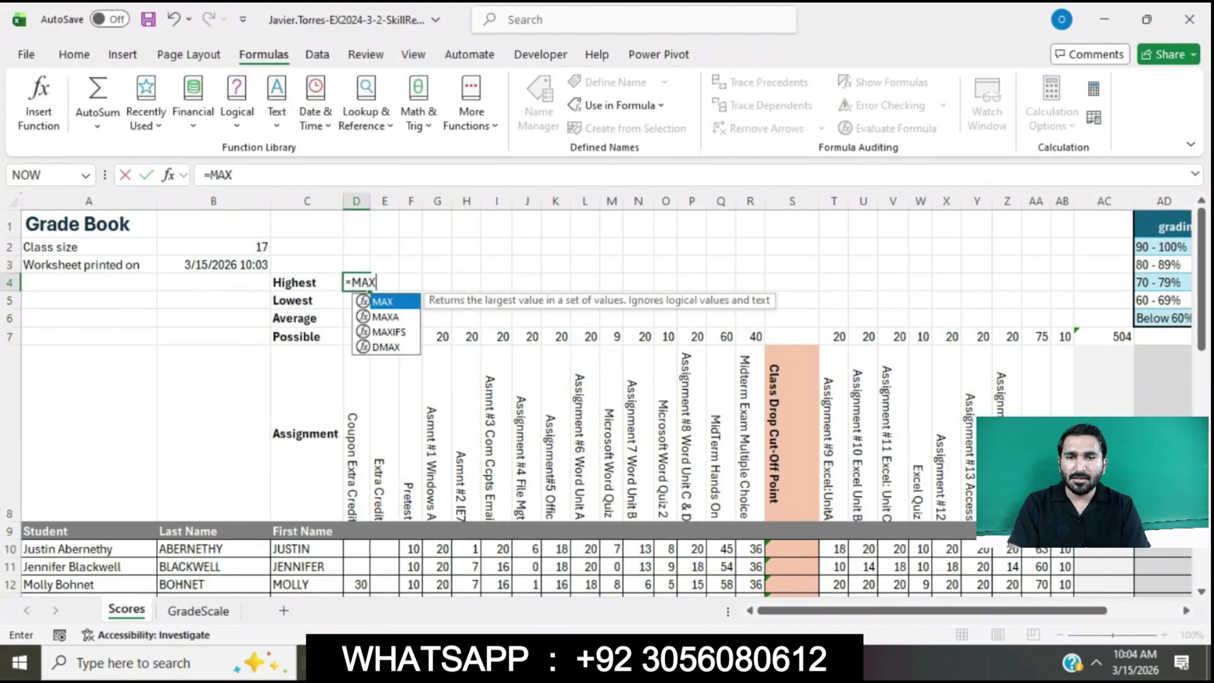
double_click(409, 301)
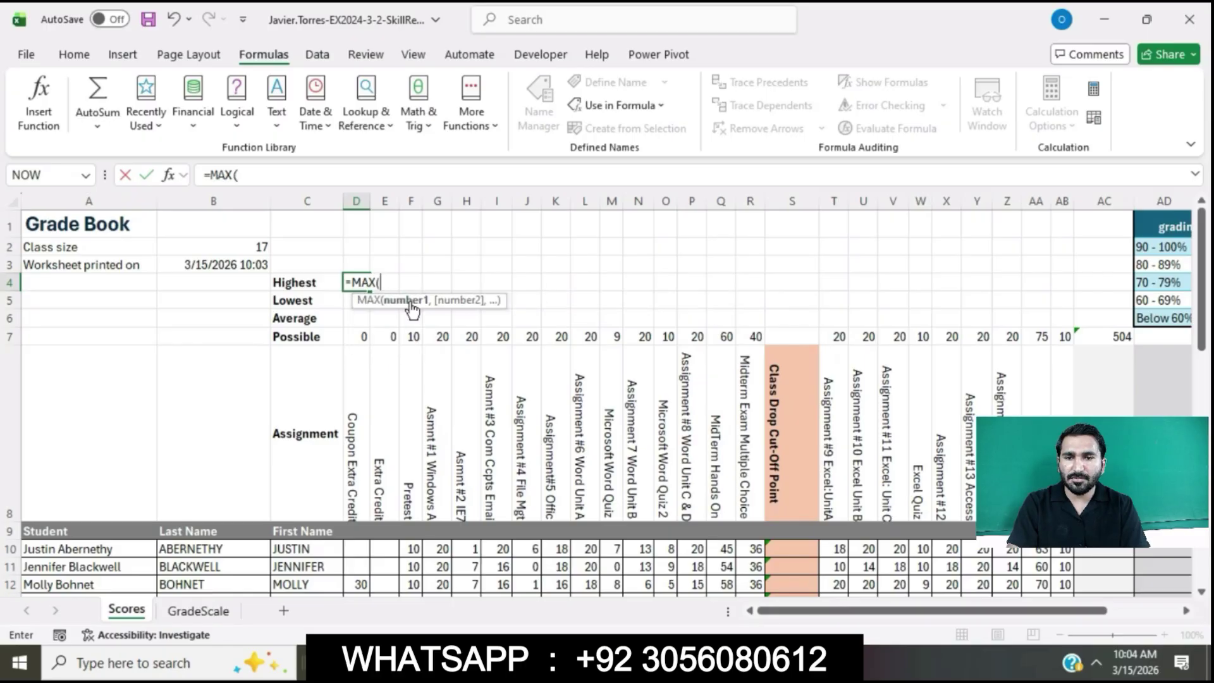
Step: Check the formula in the browser instructions, and complete Excel's D4 MAX function with the range D10:D26
key("alt+Tab")
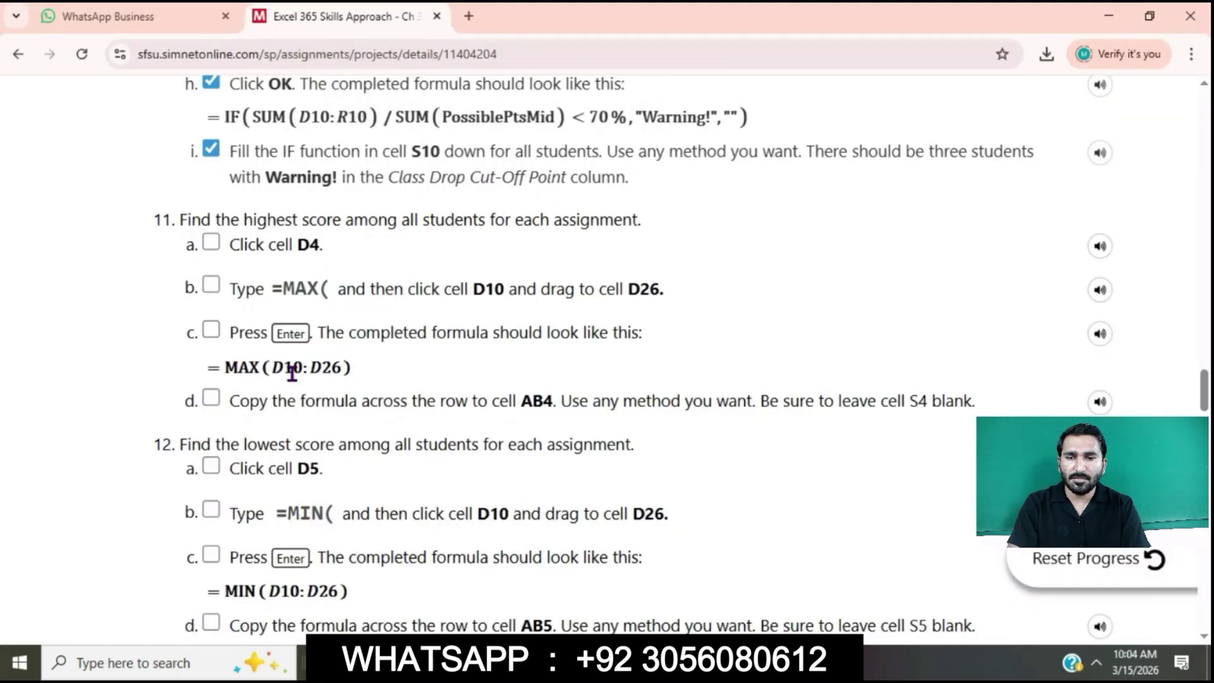
key("alt+Tab")
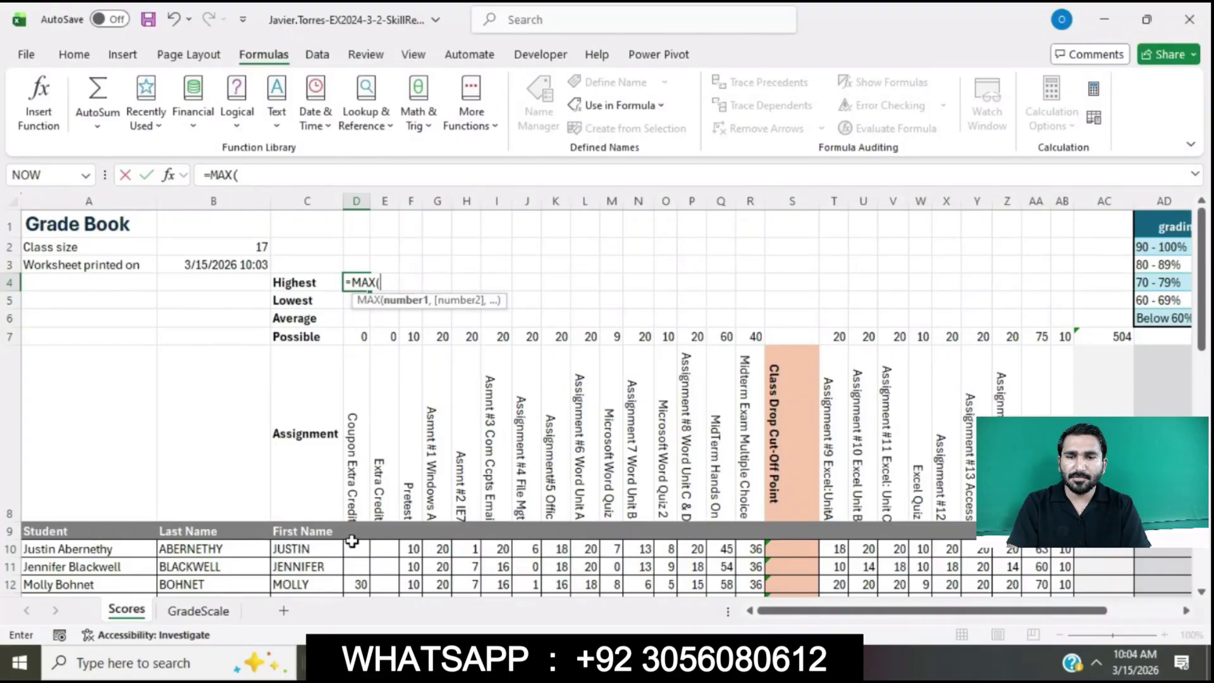
mouse_move(352, 542)
left_mouse_down()
mouse_move(358, 591)
mouse_move(354, 519)
left_mouse_up()
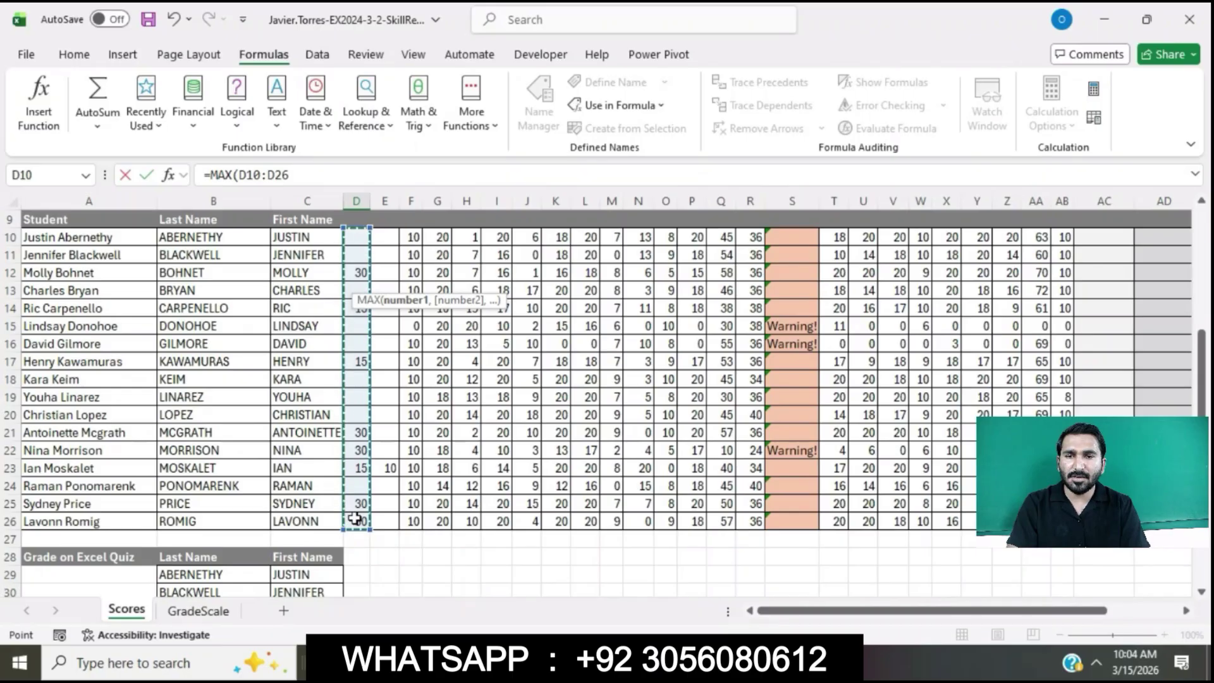
key("Return")
scroll(449, 442, "up", 2)
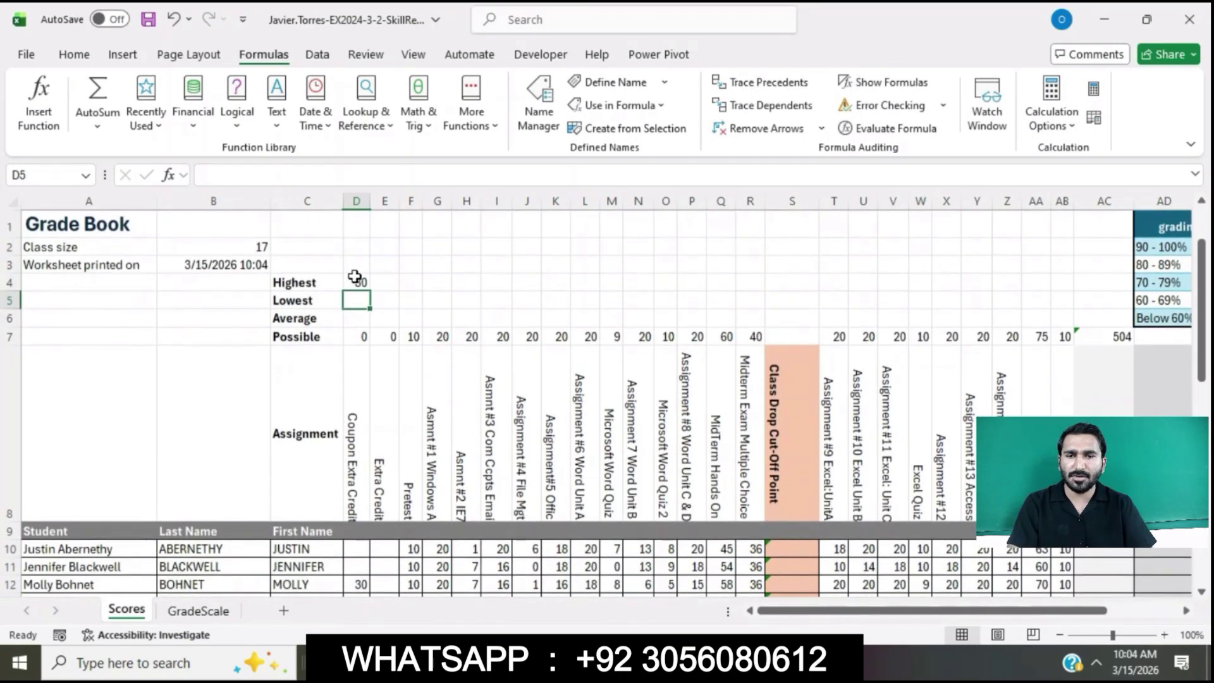
Step: Check step 11d in the browser instructions, and fill Excel's D4 MAX formula across row 4 through AB4
left_click(356, 282)
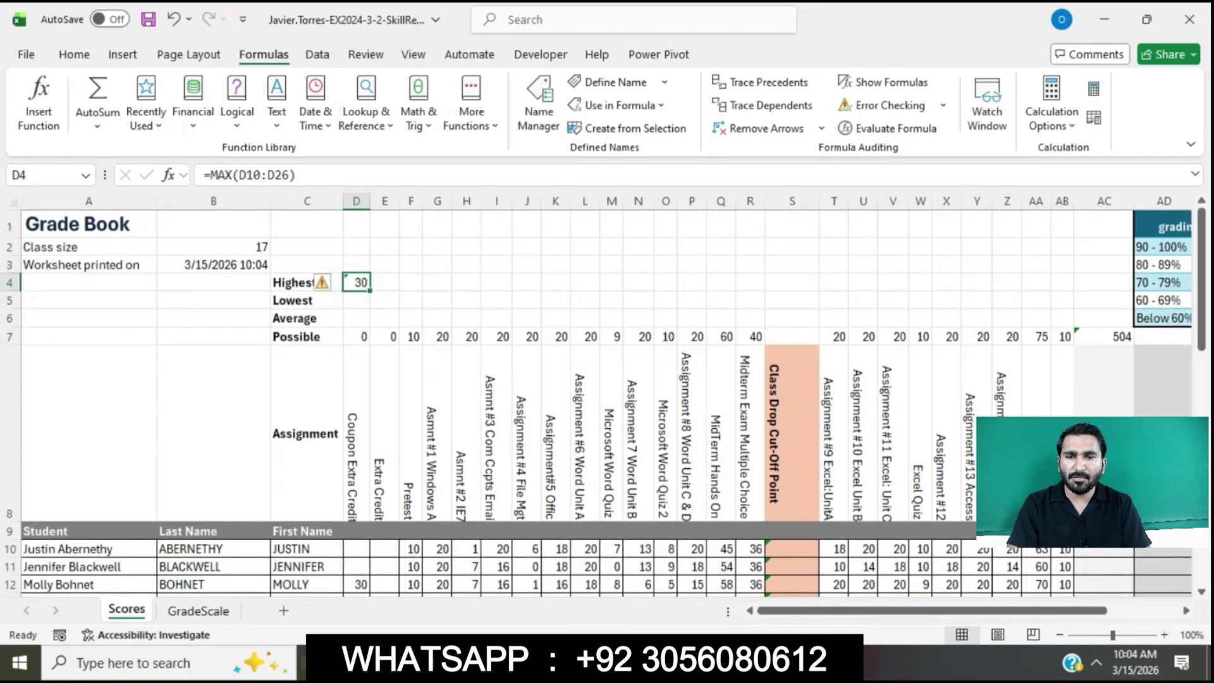
left_click(601, 664)
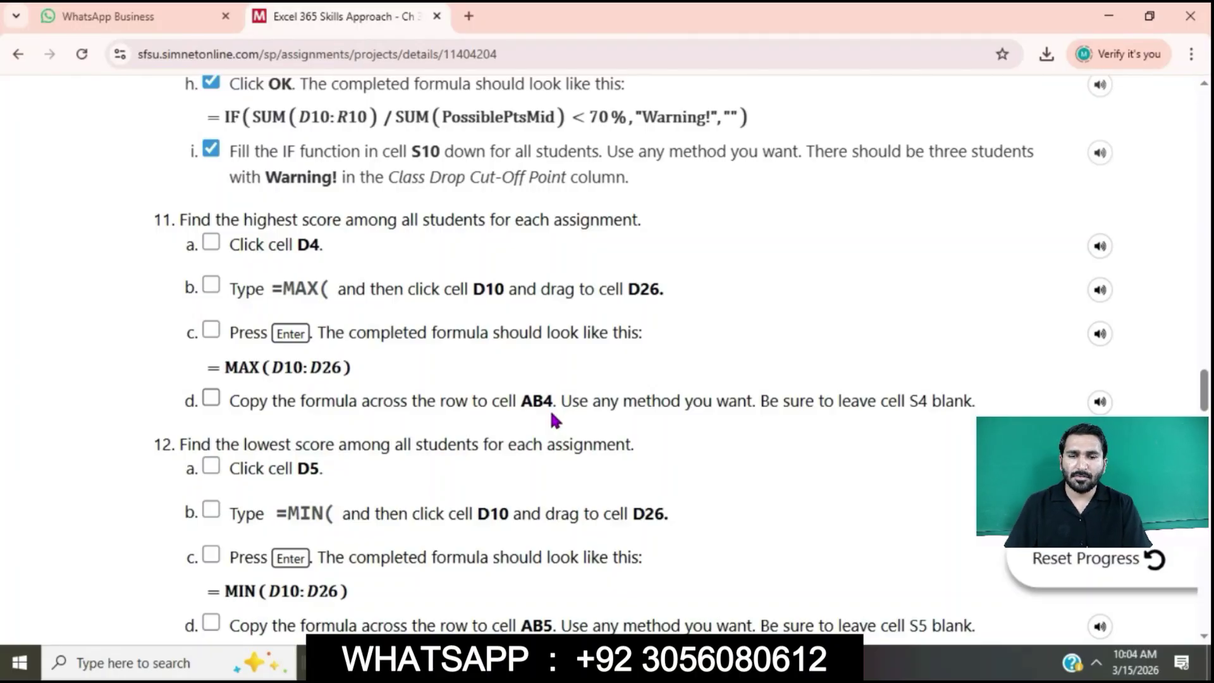
left_click(617, 663)
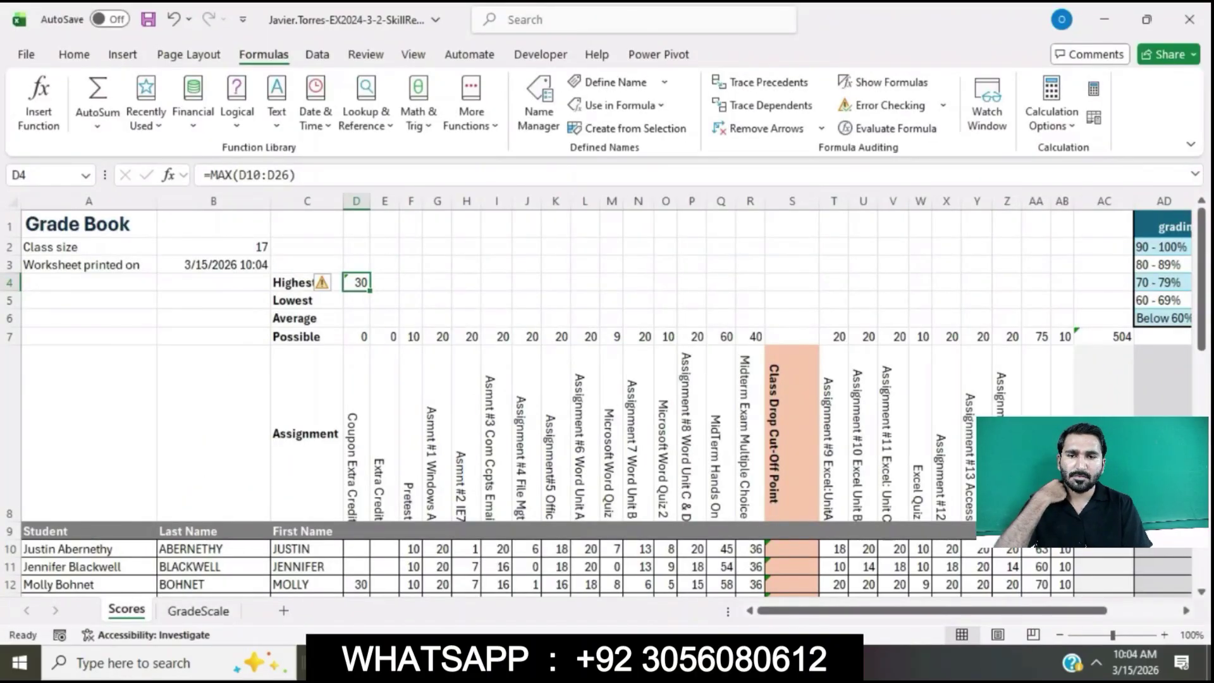
key("alt+Tab")
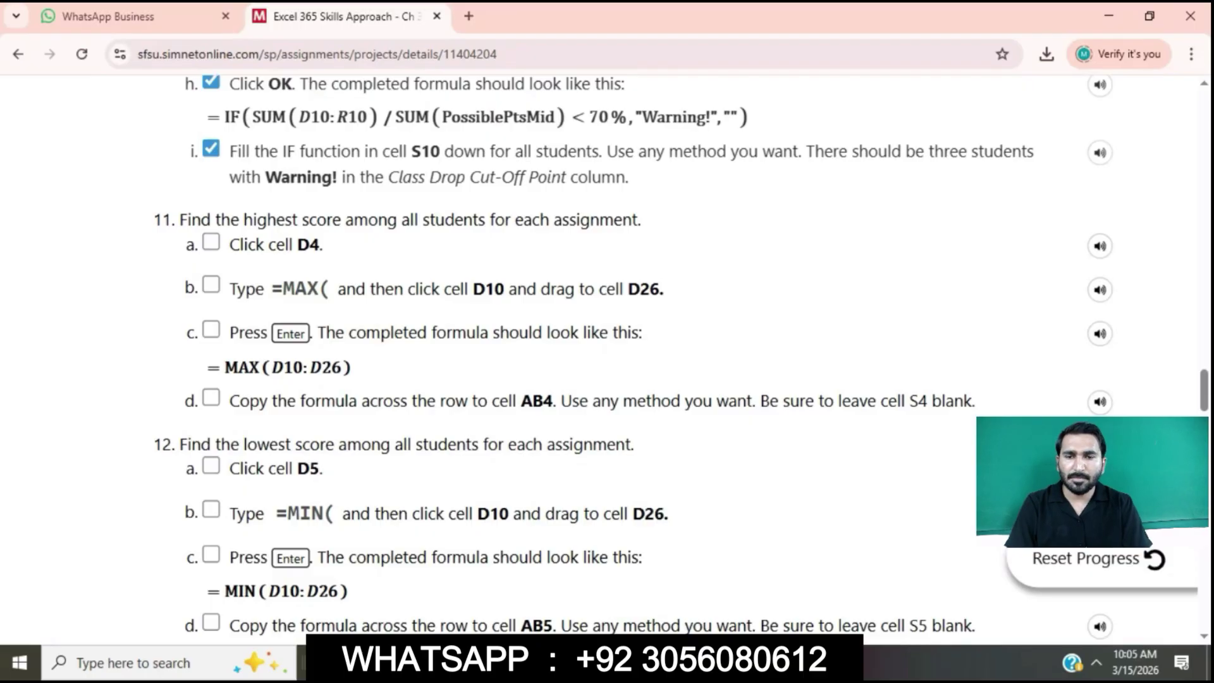
key("alt+Tab")
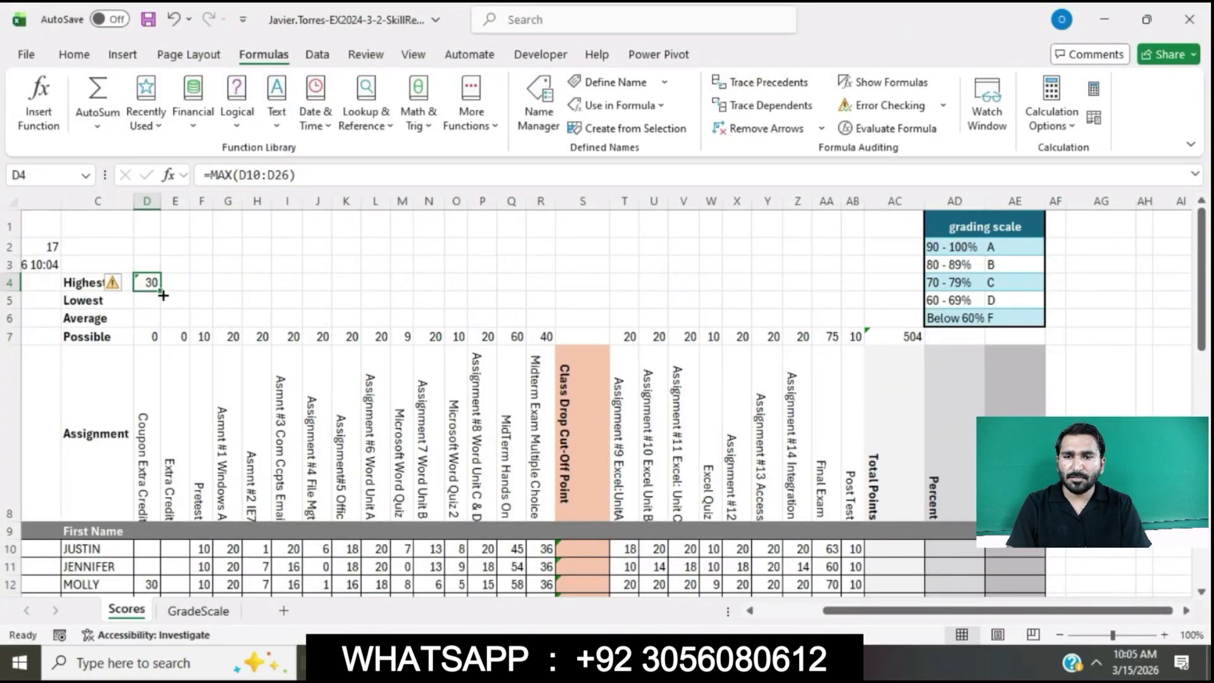
left_click_drag(162, 292, 856, 287)
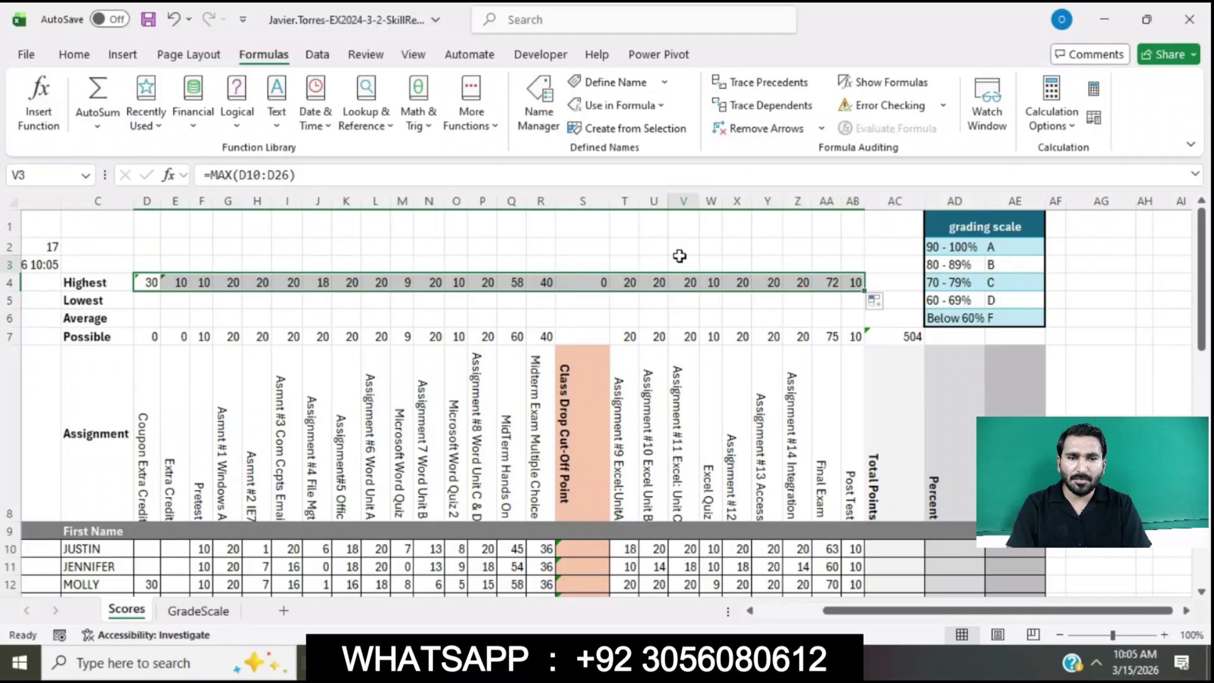
left_click(679, 257)
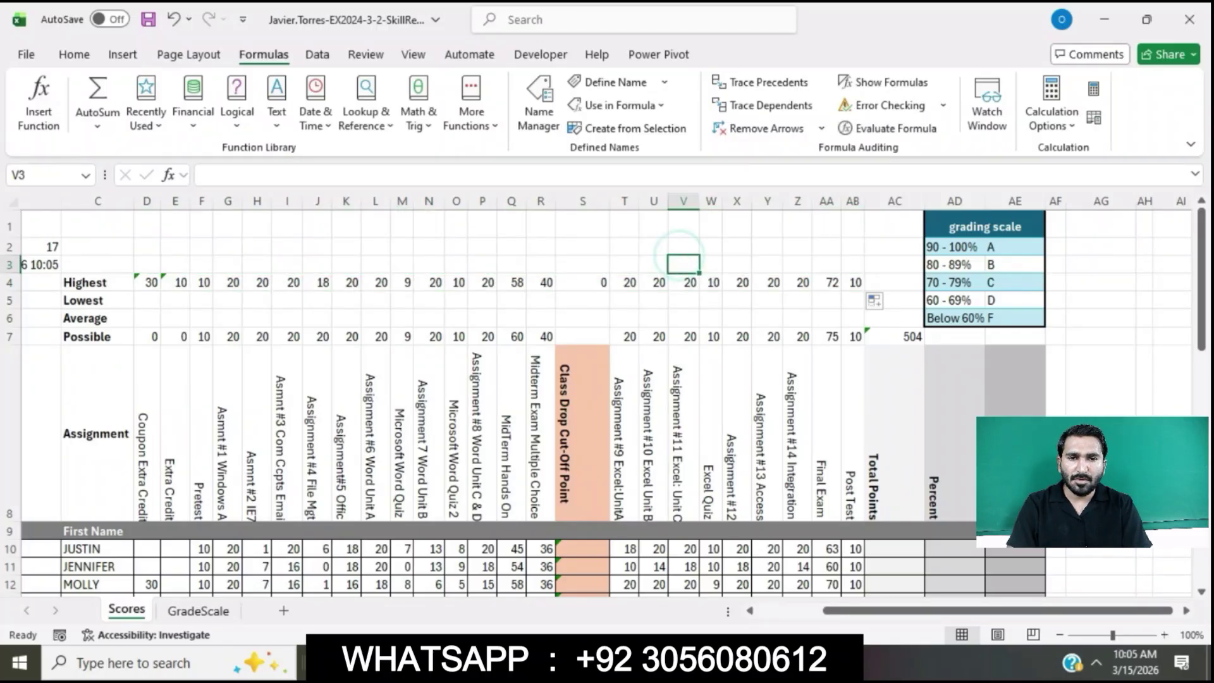
Step: Read step 12 in the browser instructions, and enter =MIN(D10:D26) in cell D5 of Excel's Scores sheet
key("alt+Tab")
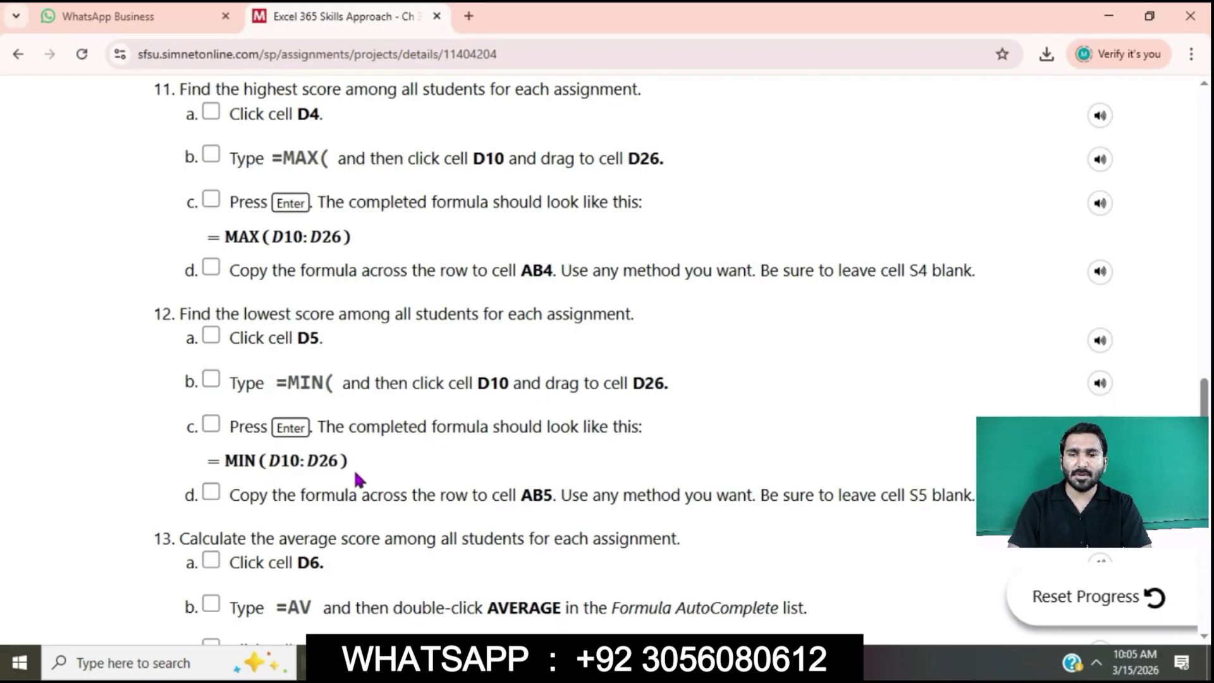
key("alt+Tab")
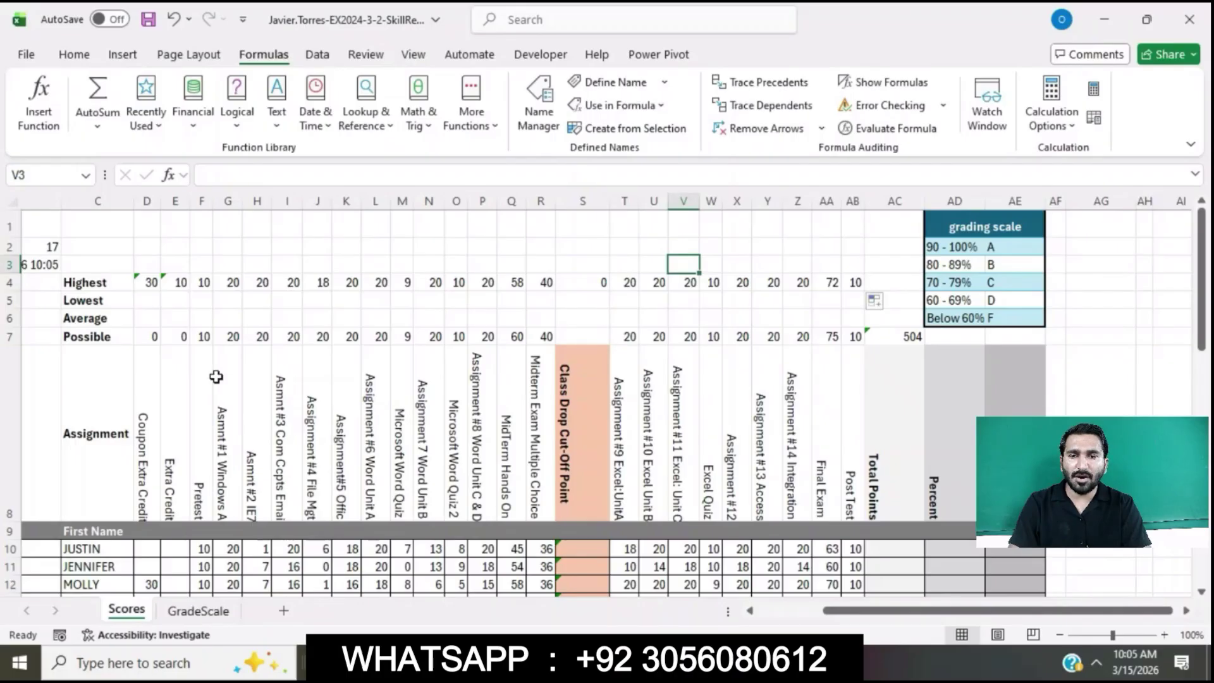
left_click(148, 301)
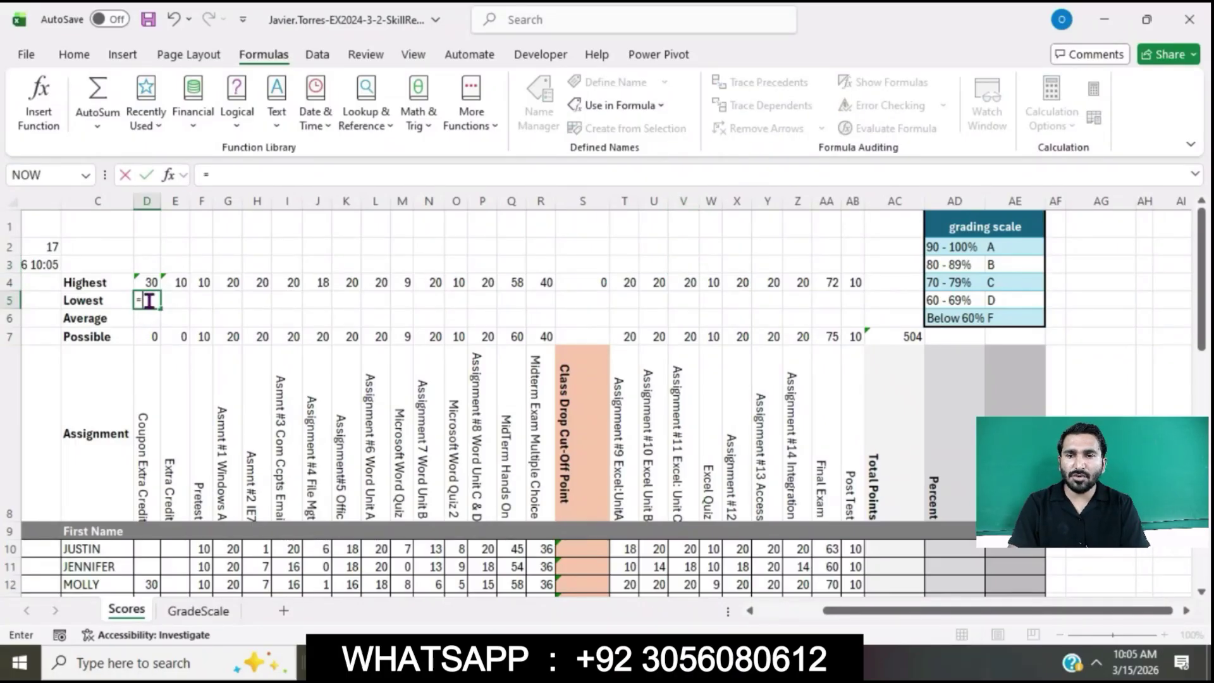
key("alt+Tab")
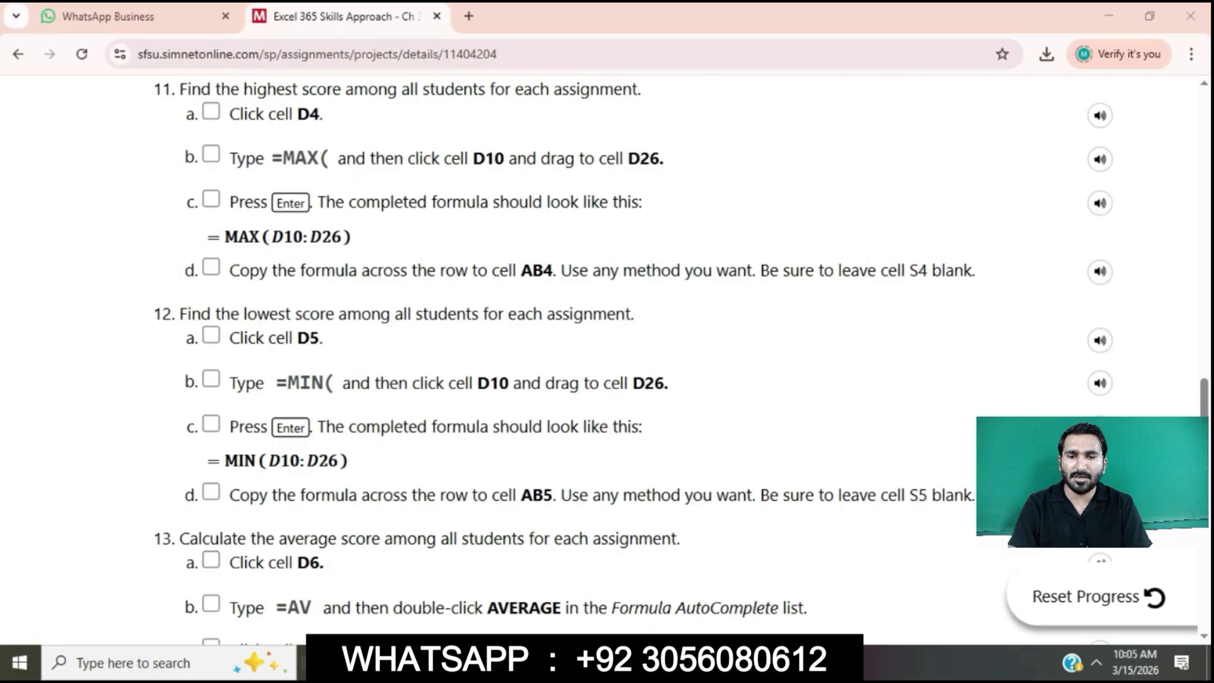
key("alt+Tab")
type("=MIN")
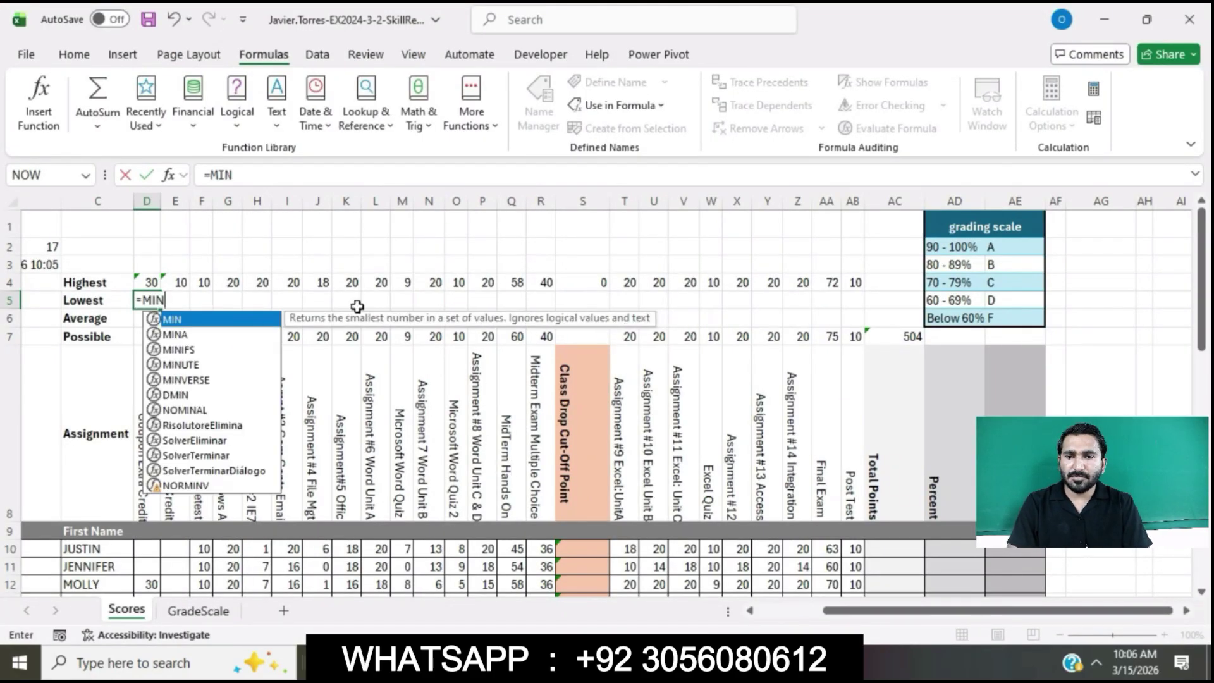
double_click(220, 321)
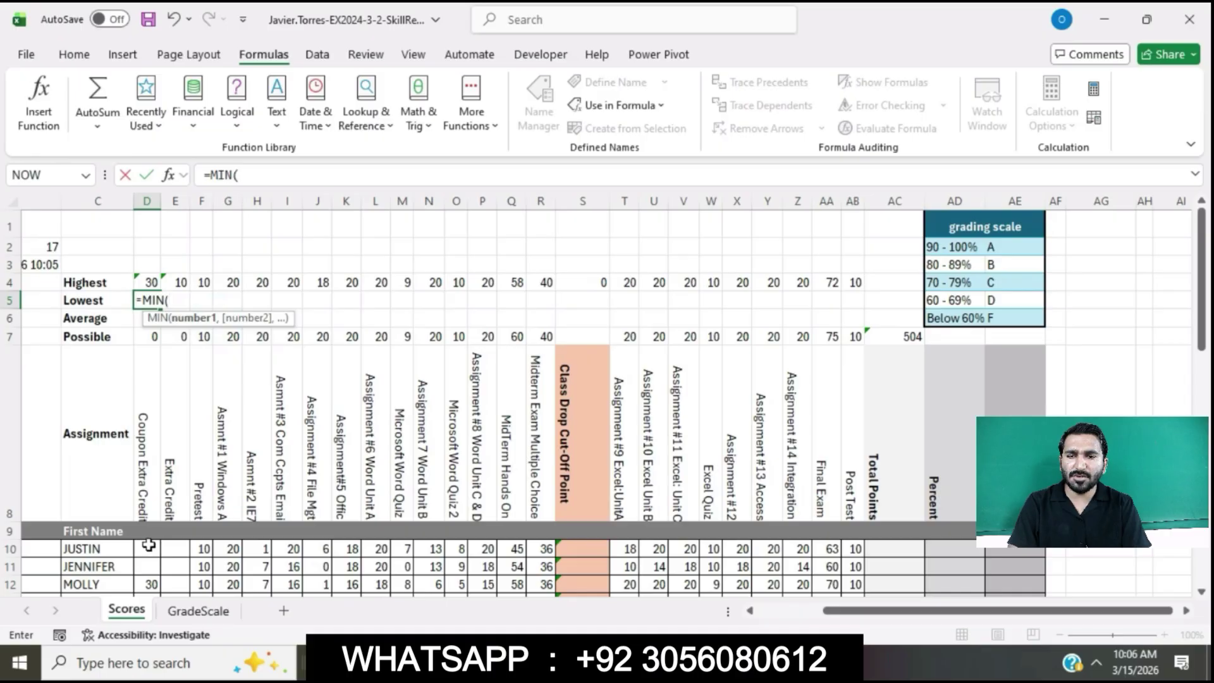
mouse_move(152, 548)
left_mouse_down()
mouse_move(150, 569)
mouse_move(151, 458)
mouse_move(151, 543)
mouse_move(146, 531)
left_mouse_up()
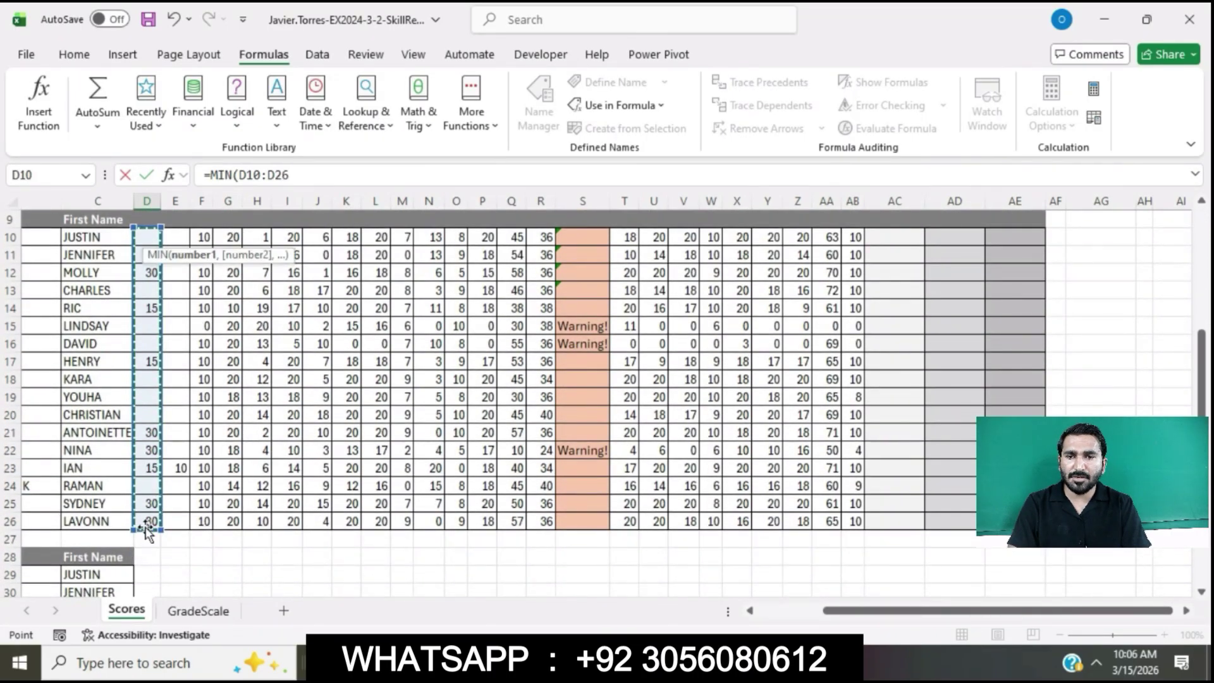
key("Return")
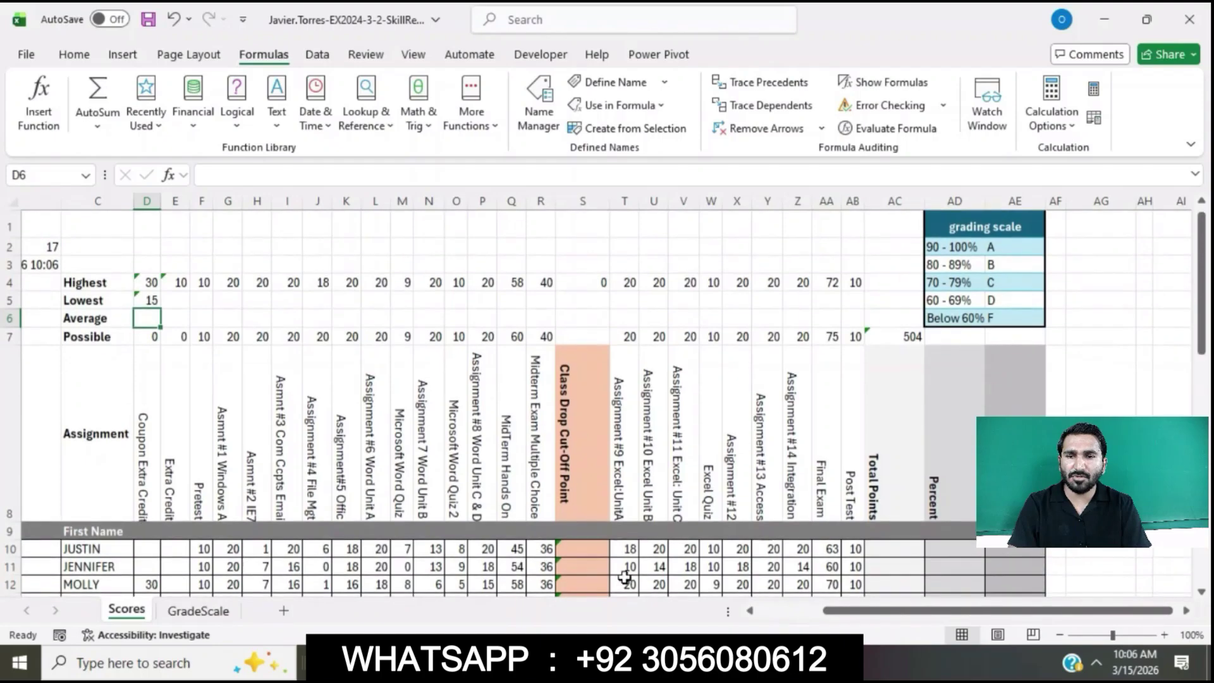
Step: Check step 12d in the browser, fill Excel's D5 MIN formula across row 5 through AB5, and return to the browser instructions
key("alt+Tab")
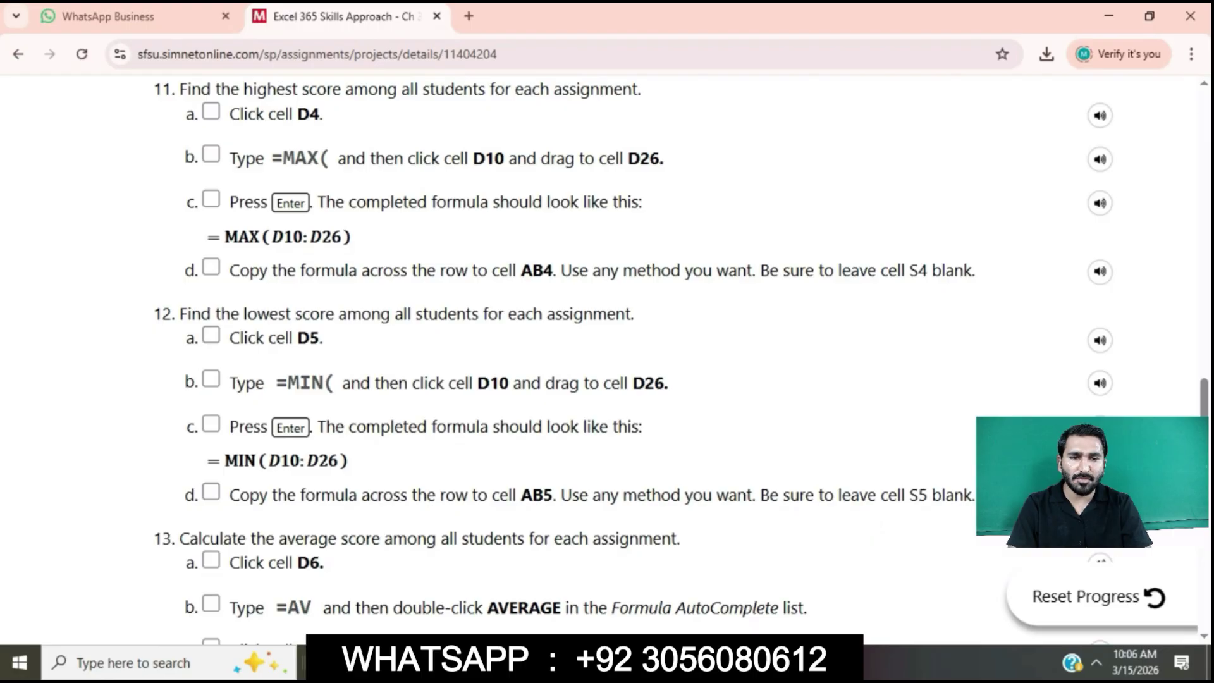
key("alt+Tab")
left_click(152, 301)
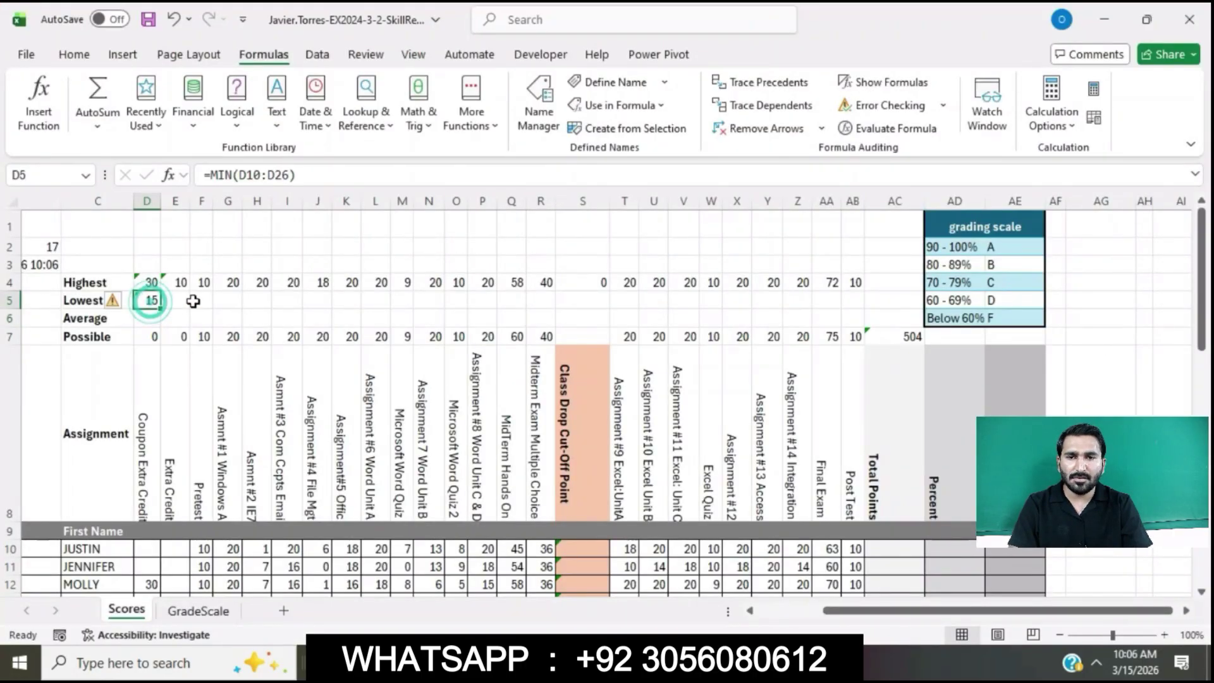
left_click_drag(162, 310, 860, 322)
left_click(757, 392)
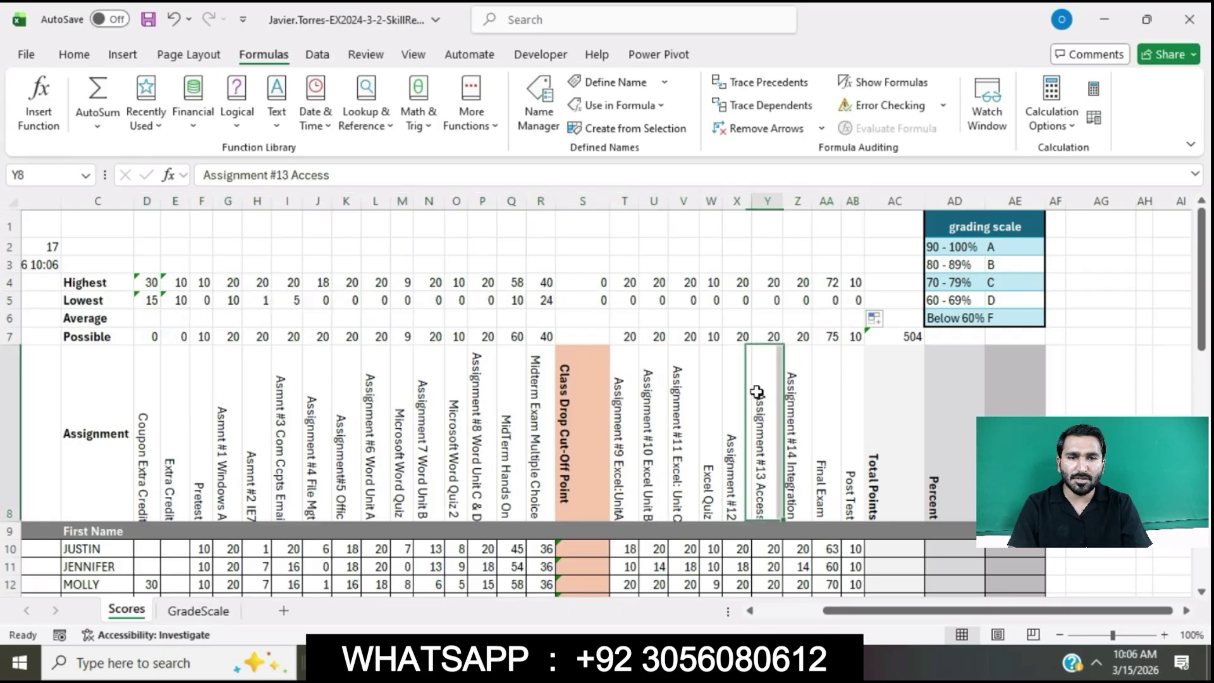
key("alt+Tab")
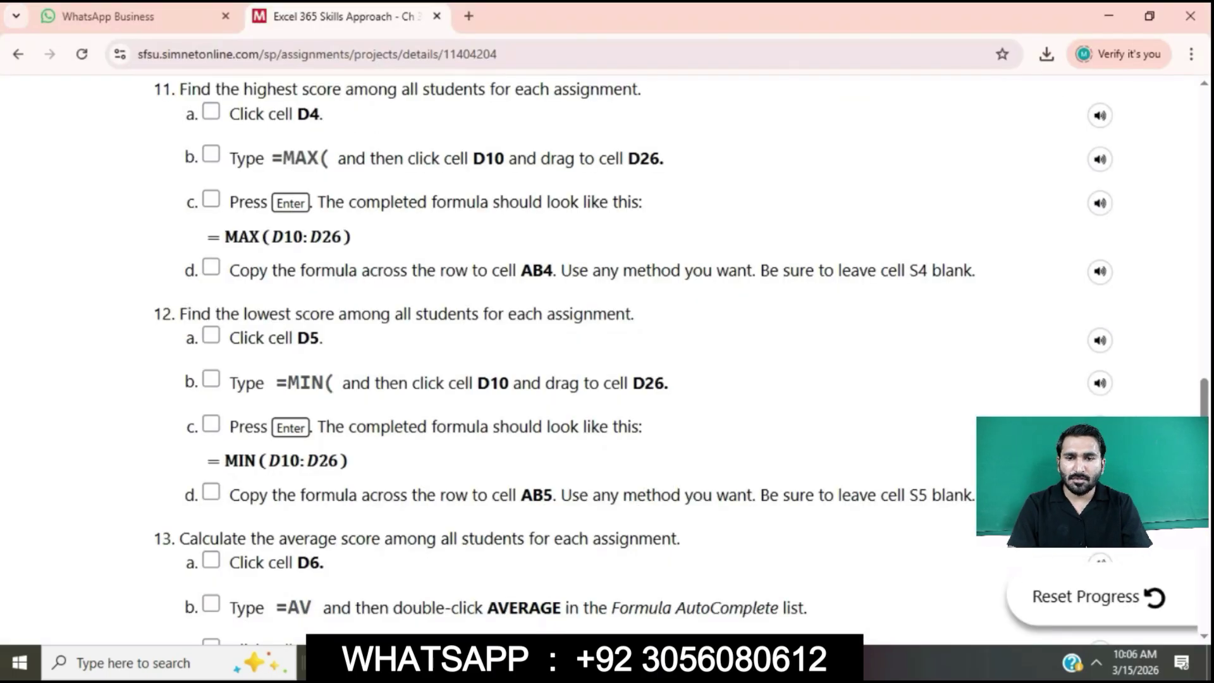